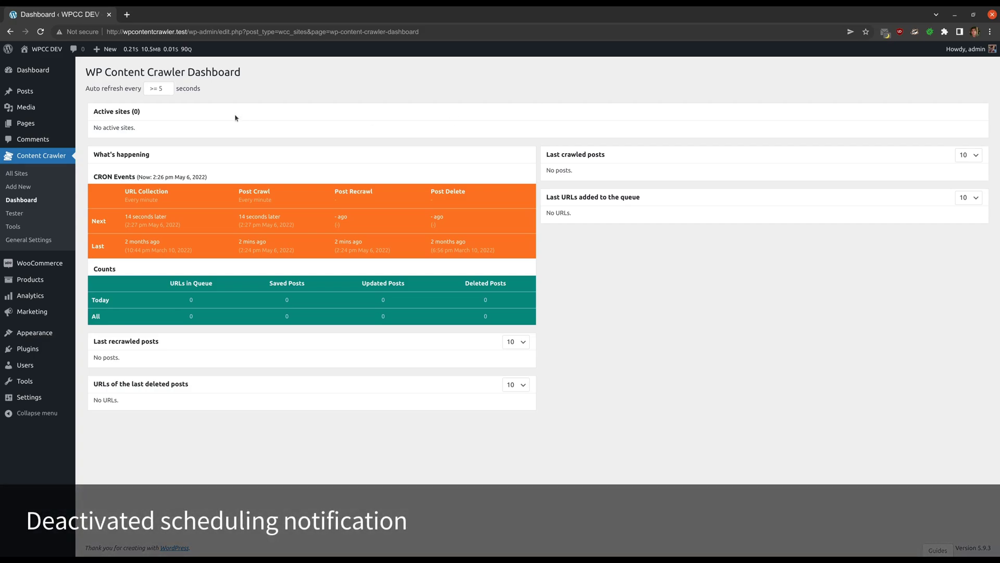
- Turn scheduling off in General Settings, save, and check the dashboard's scheduling-inactive notice
click(27, 240)
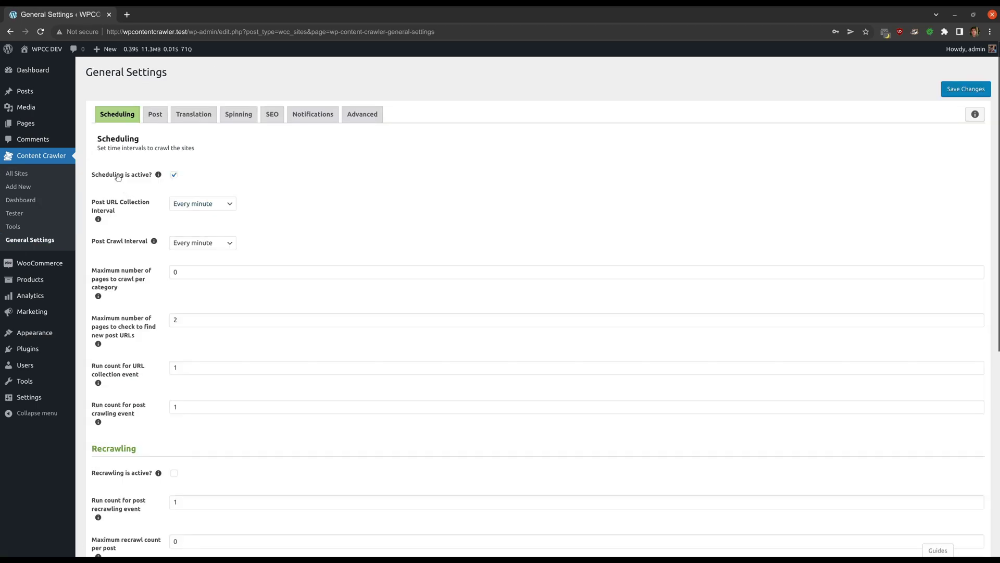
click(119, 177)
click(961, 88)
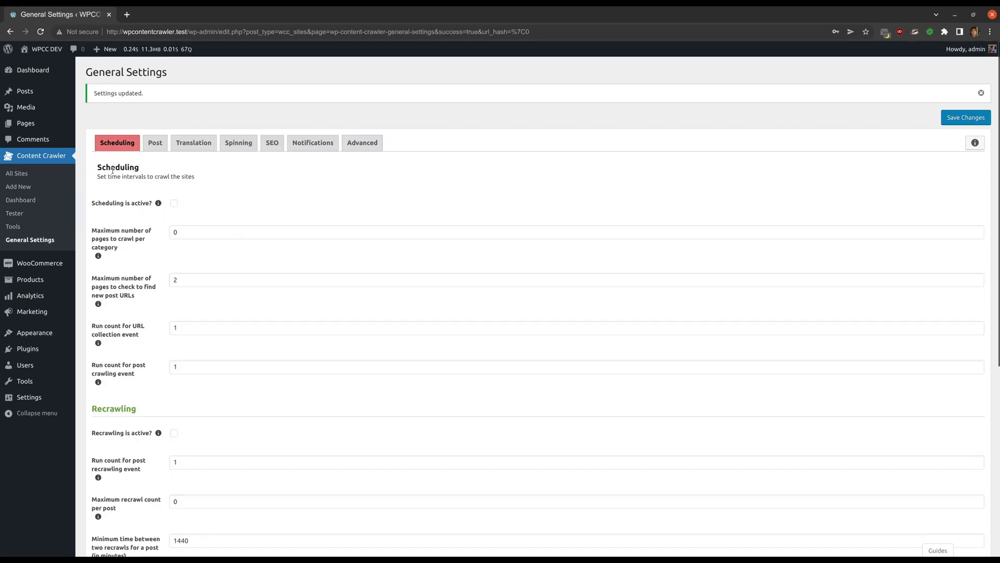
click(24, 199)
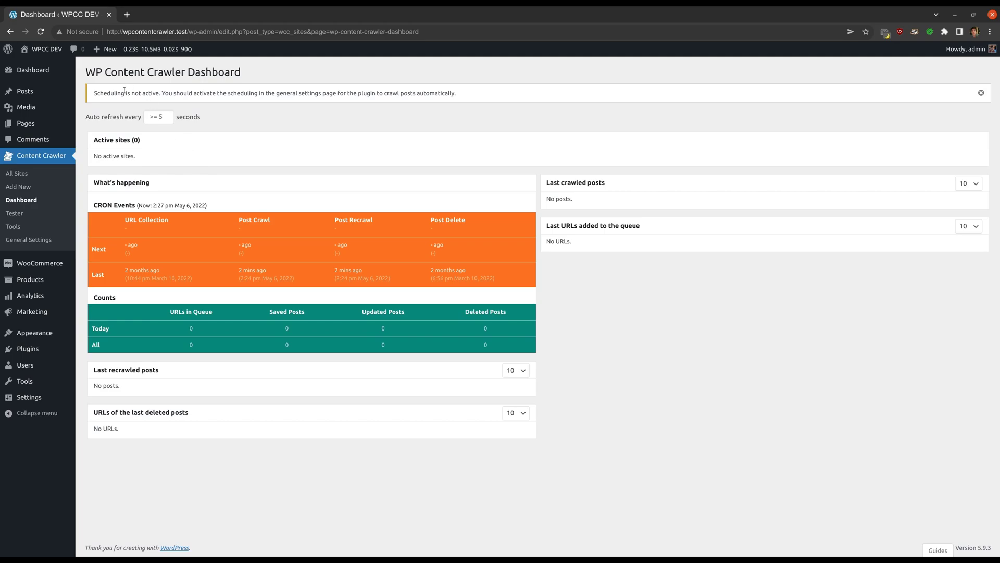
drag(99, 92, 373, 101)
click(373, 102)
- Re-enable scheduling, save General Settings again, and return to the dashboard
click(30, 239)
click(131, 177)
click(966, 89)
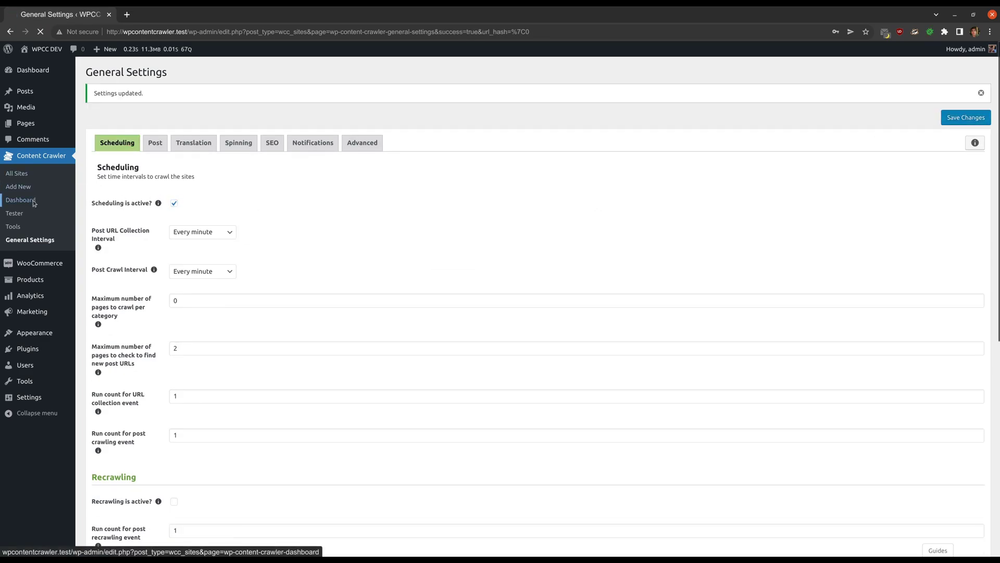
click(22, 200)
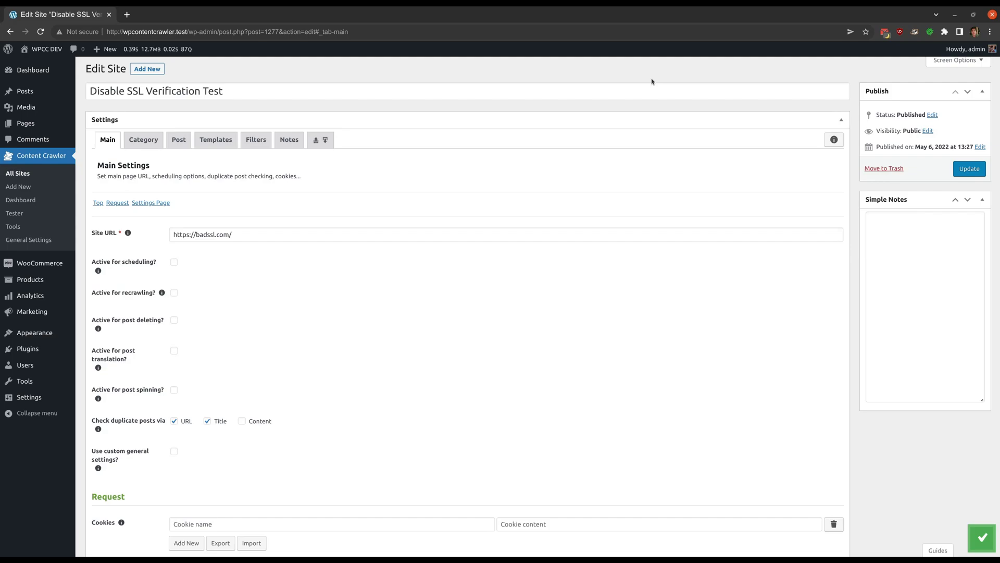
- Copy the site URL and load badssl.com in a new tab
drag(236, 235, 169, 242)
key(ctrl+c)
key(ctrl+t)
key(ctrl+v)
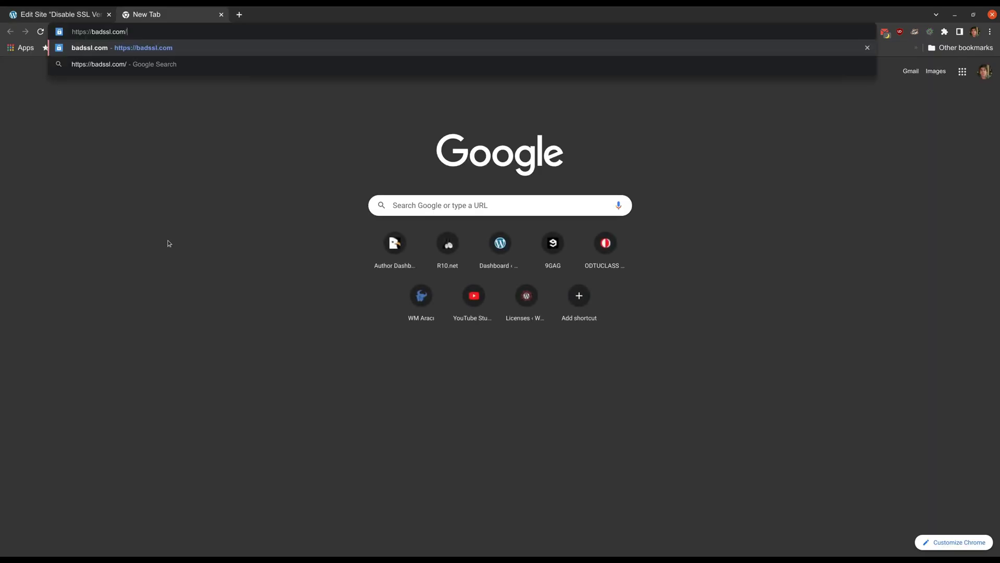
key(Return)
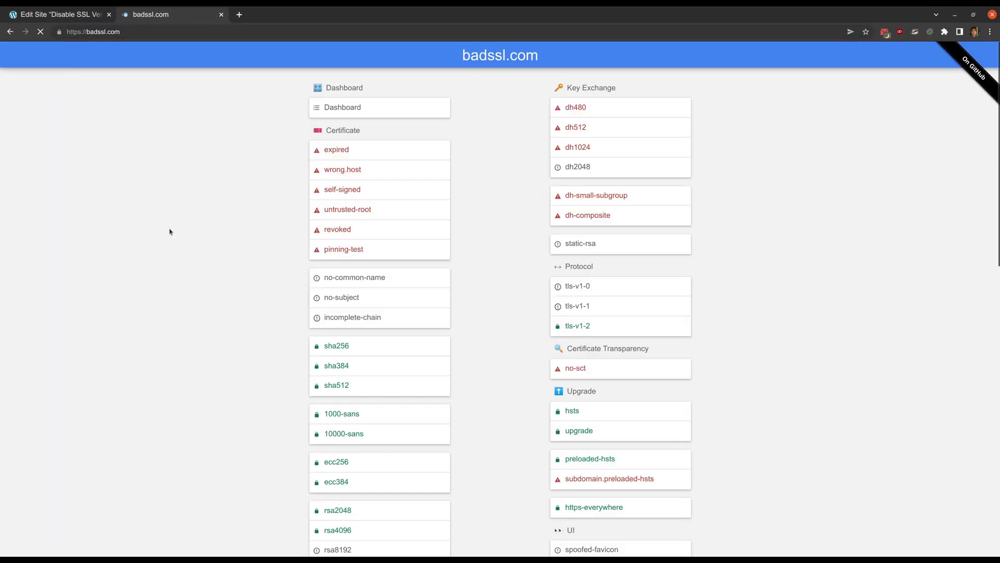
- View the expired and untrusted-root certificate test pages, then close the privacy error tab
ctrl+click(340, 148)
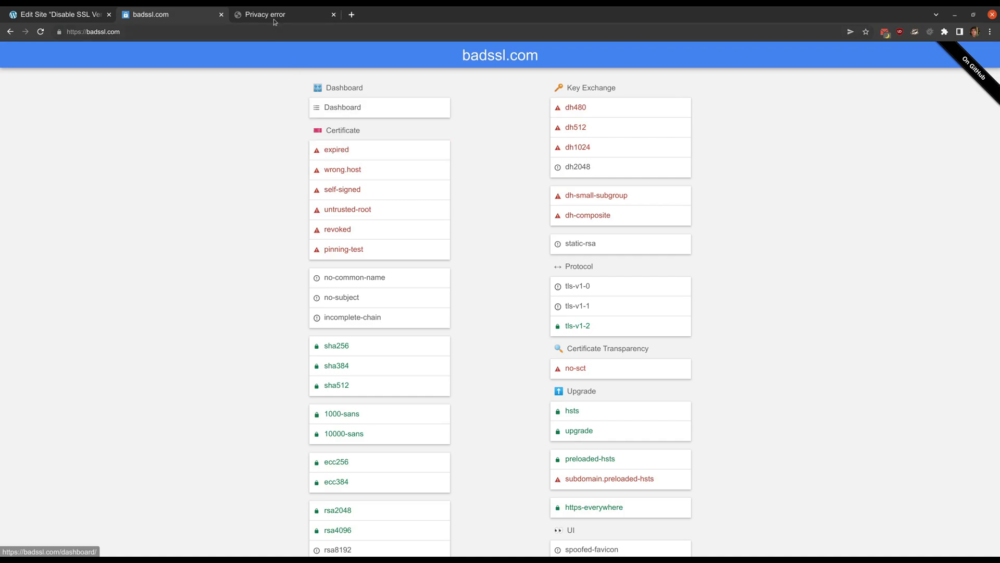
click(274, 17)
key(ctrl+shift+Tab)
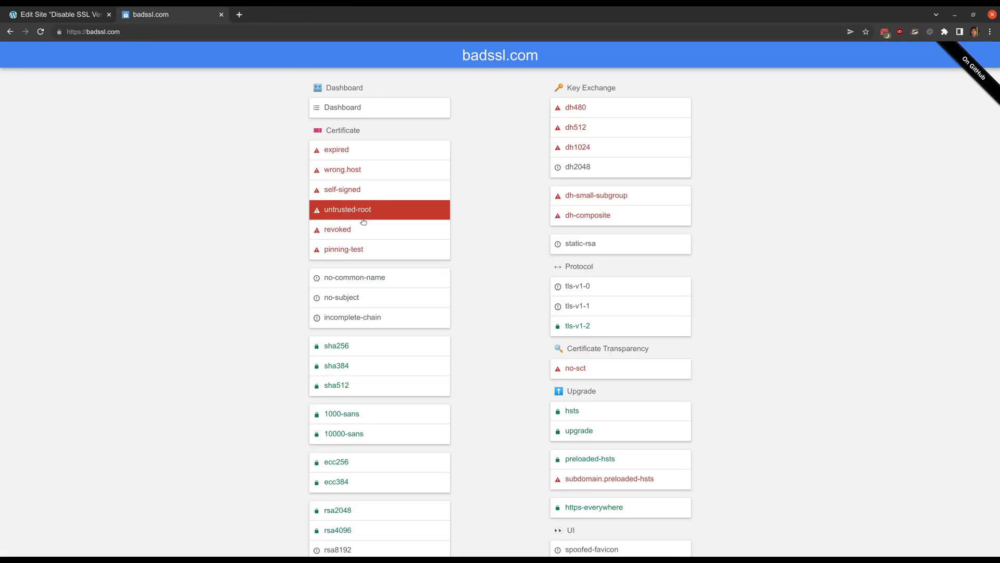
click(262, 20)
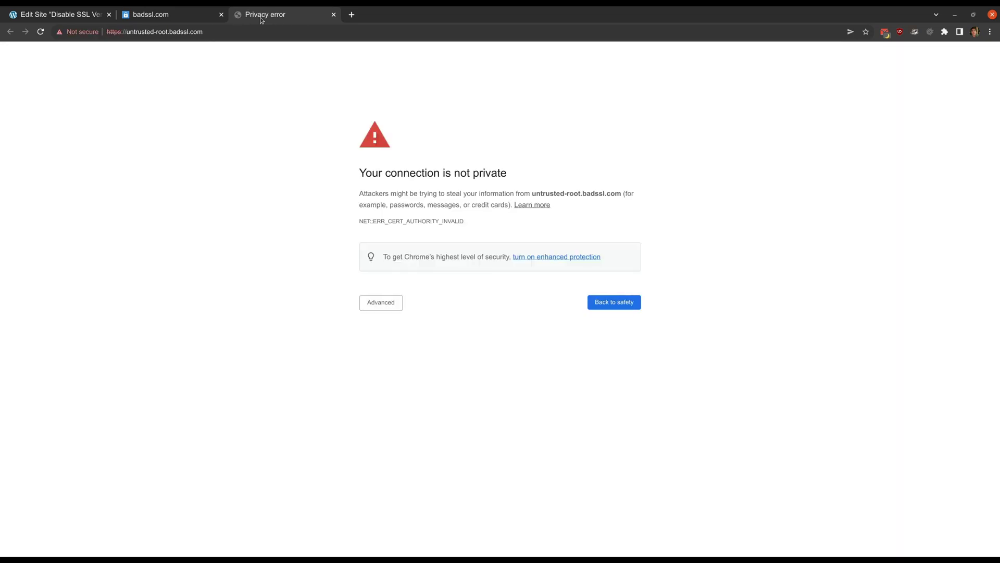
key(ctrl+shift+Tab)
middle_click(262, 19)
- Test the h1 title selector on the untrusted-root post URL, note the SSL error, and return to Main
click(83, 19)
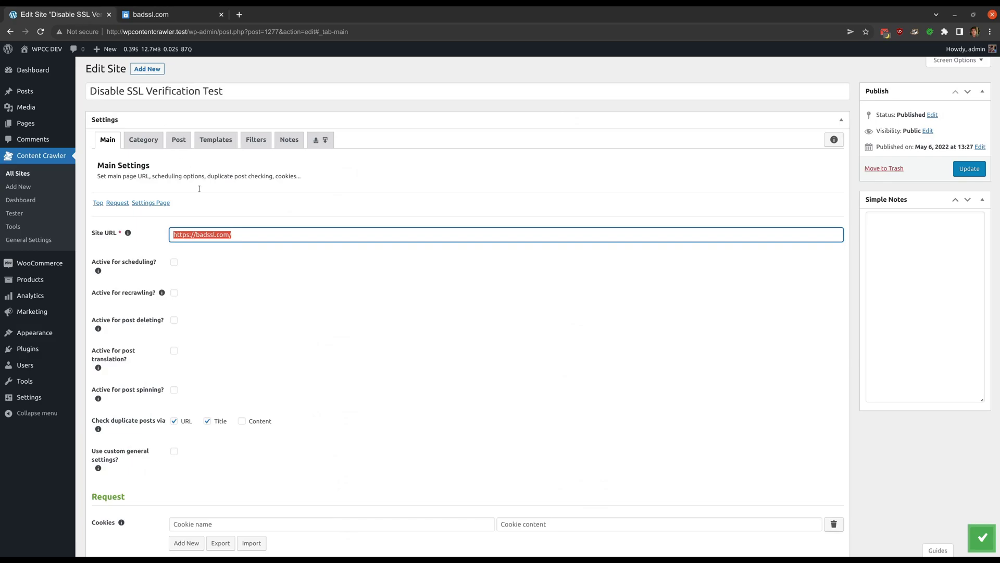
click(179, 139)
triple_click(285, 246)
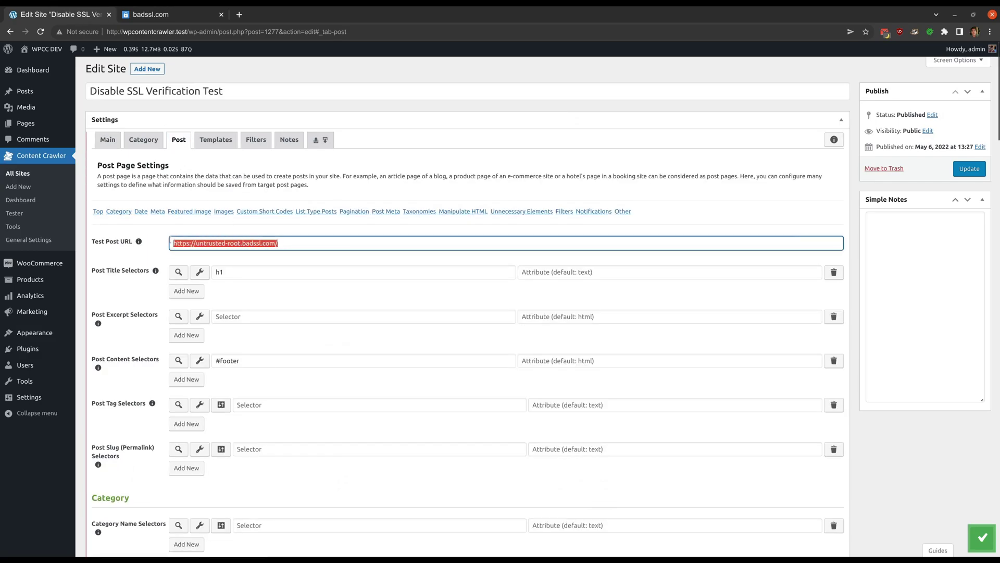
click(178, 272)
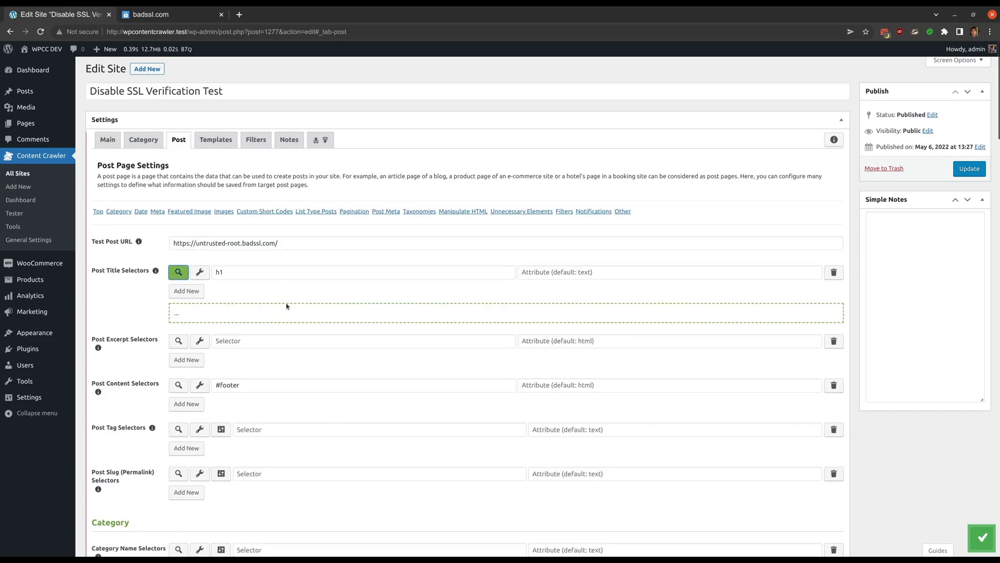
triple_click(222, 386)
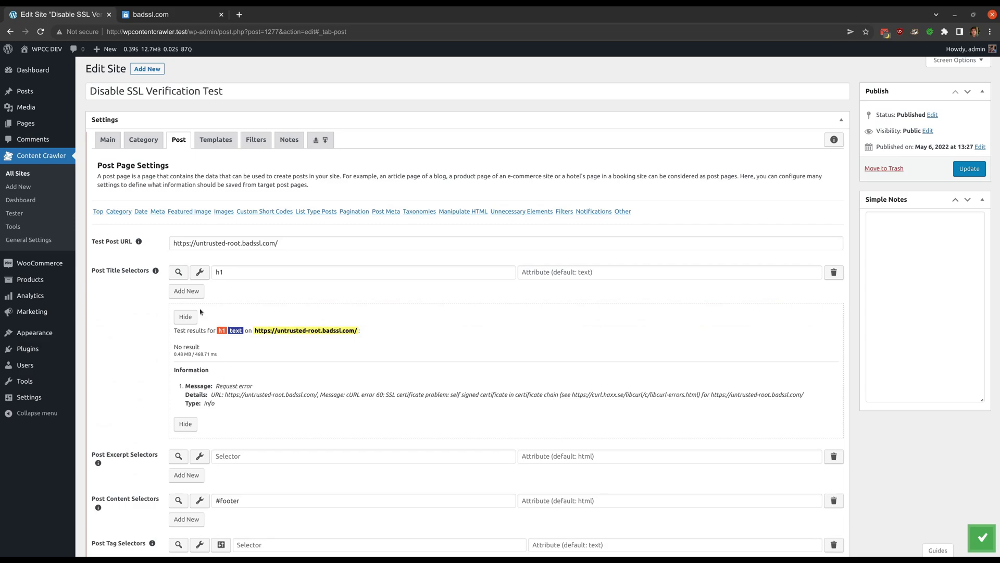
click(185, 316)
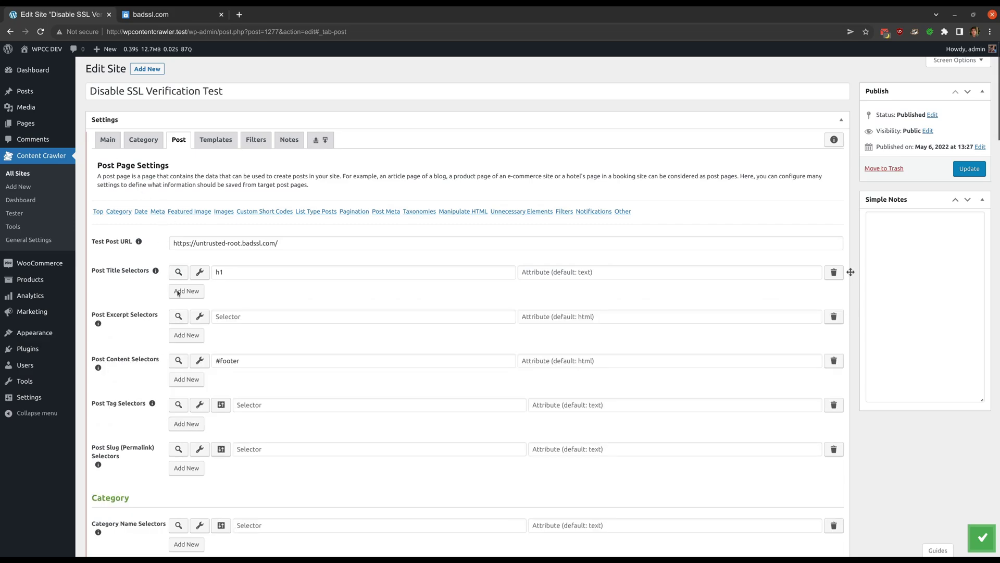
click(107, 140)
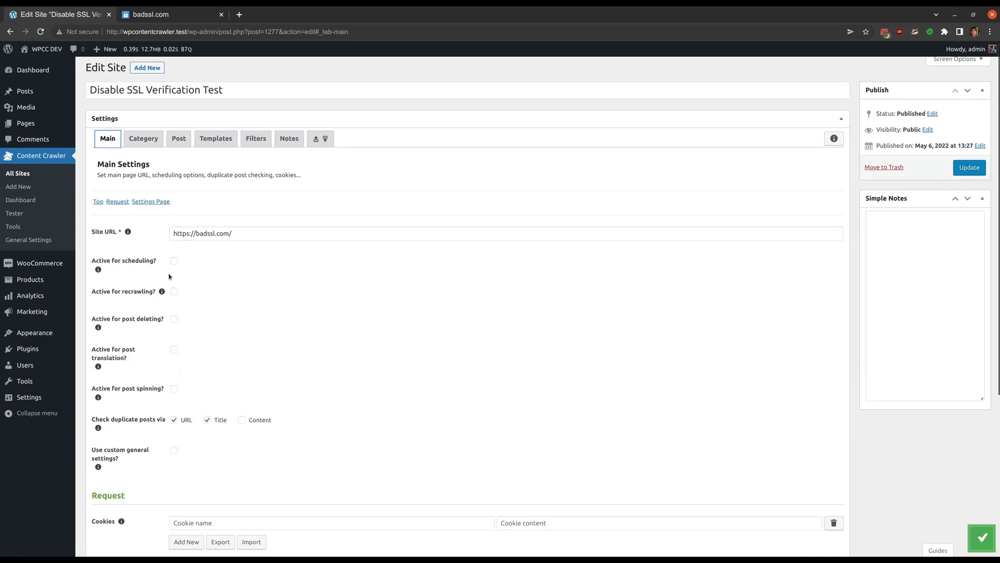
scroll(173, 281, down, 2)
- Enable custom general settings, load global values, disable SSL verification, and retest the h1 title
click(125, 336)
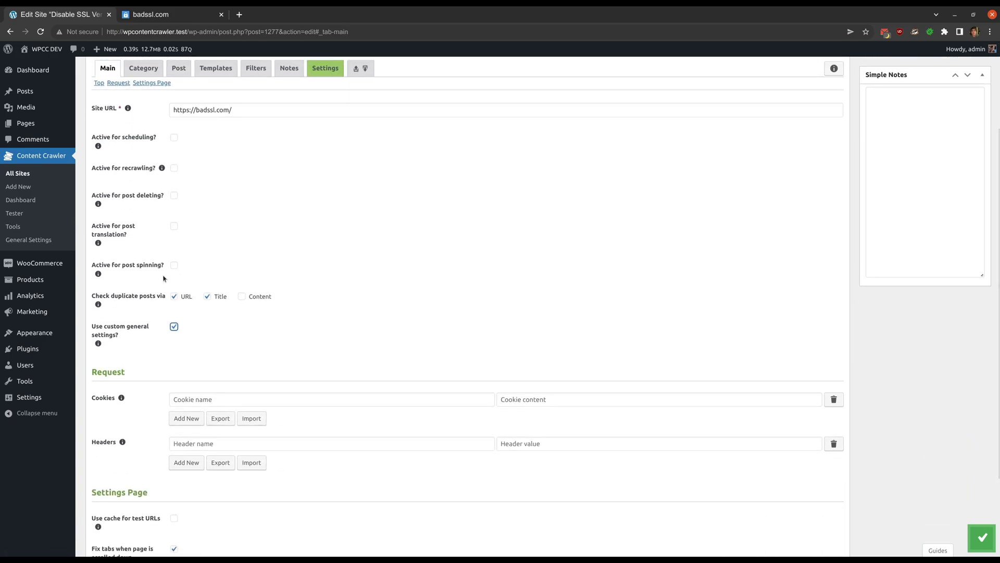
click(325, 68)
click(127, 86)
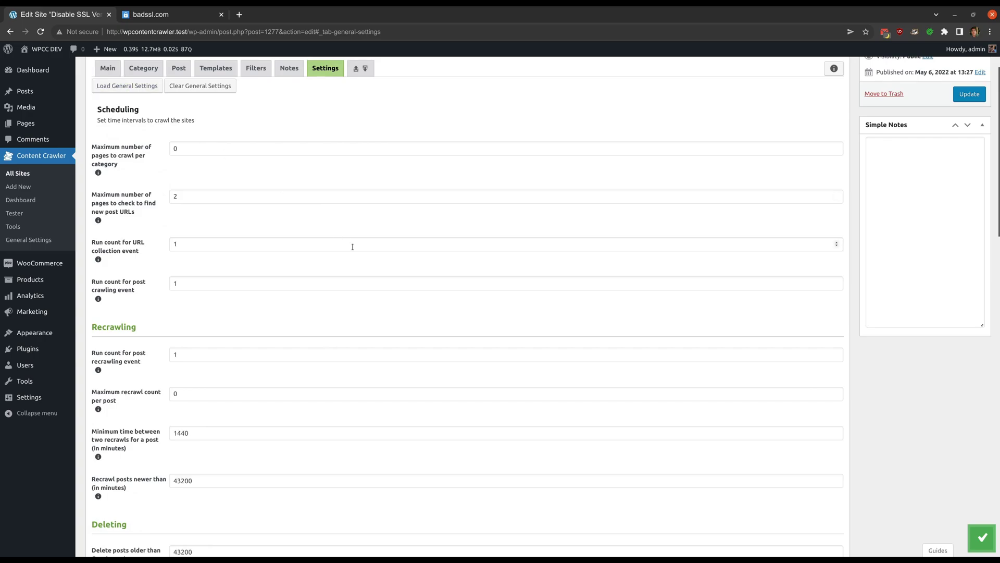
scroll(350, 245, down, 15)
scroll(352, 246, down, 5)
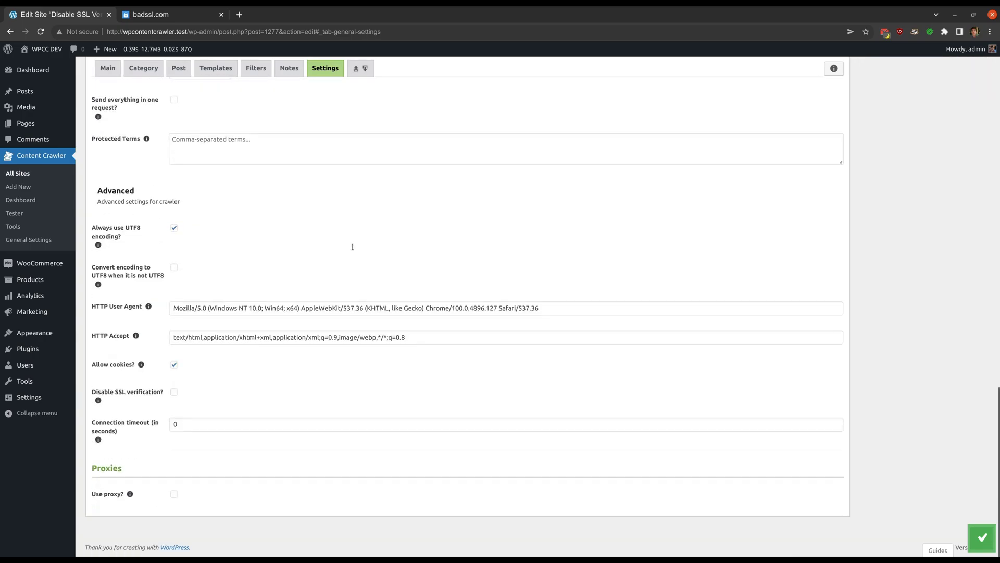
click(140, 392)
click(179, 68)
click(178, 198)
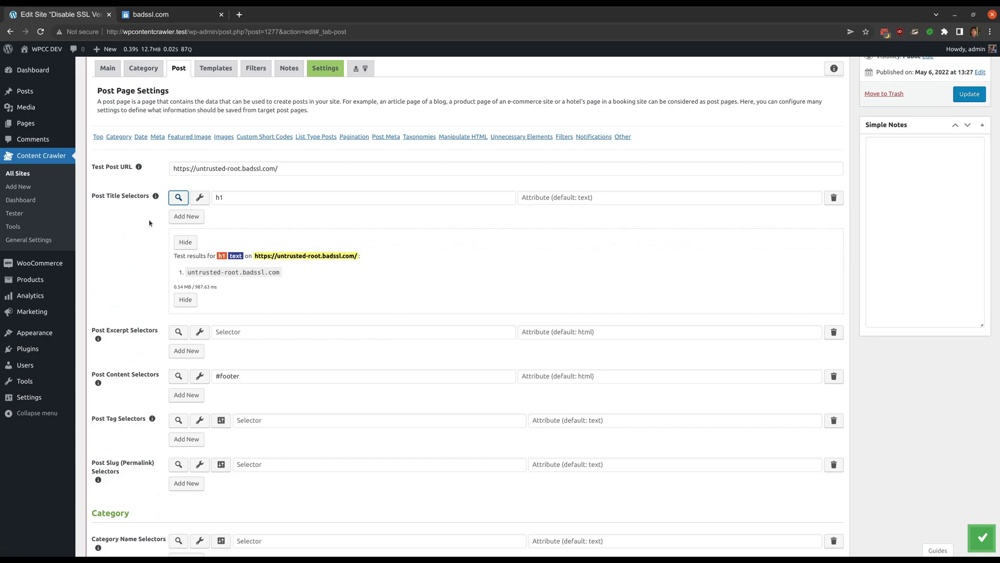
- Paste the untrusted-root test post URL into the Site Tester and run the post-page test twice
middle_click(45, 213)
click(232, 168)
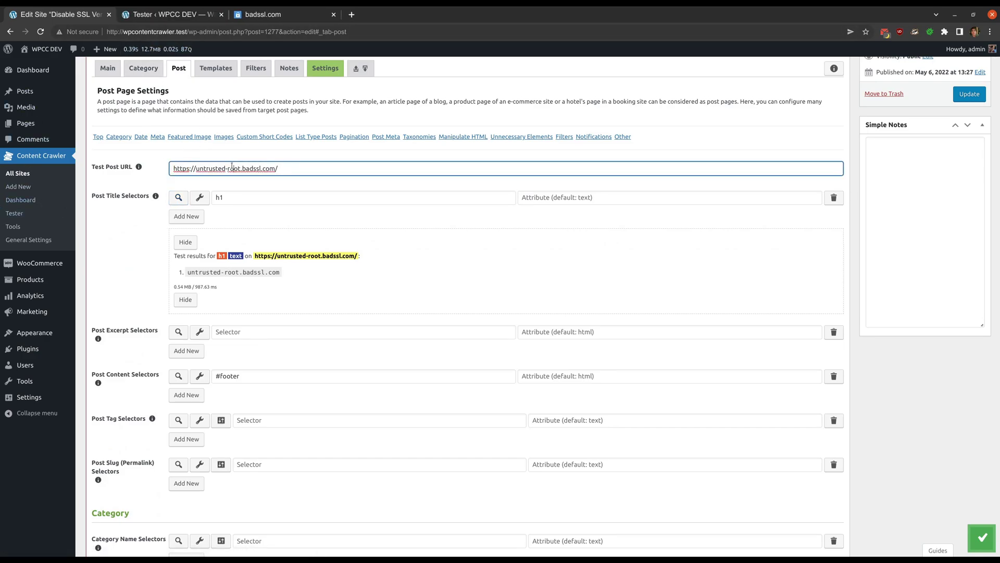
triple_click(231, 168)
key(ctrl+Tab)
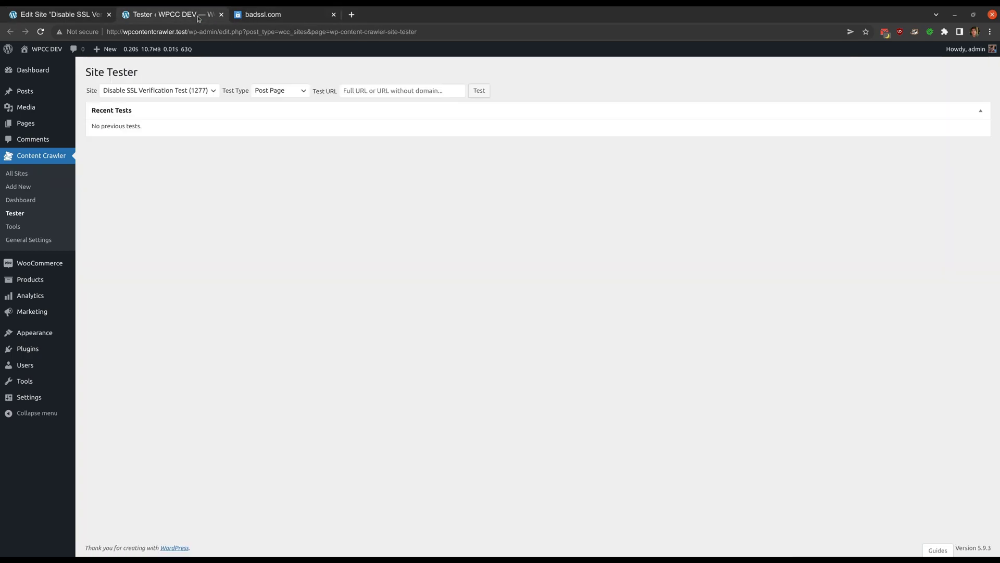
click(342, 94)
key(ctrl+v)
click(479, 90)
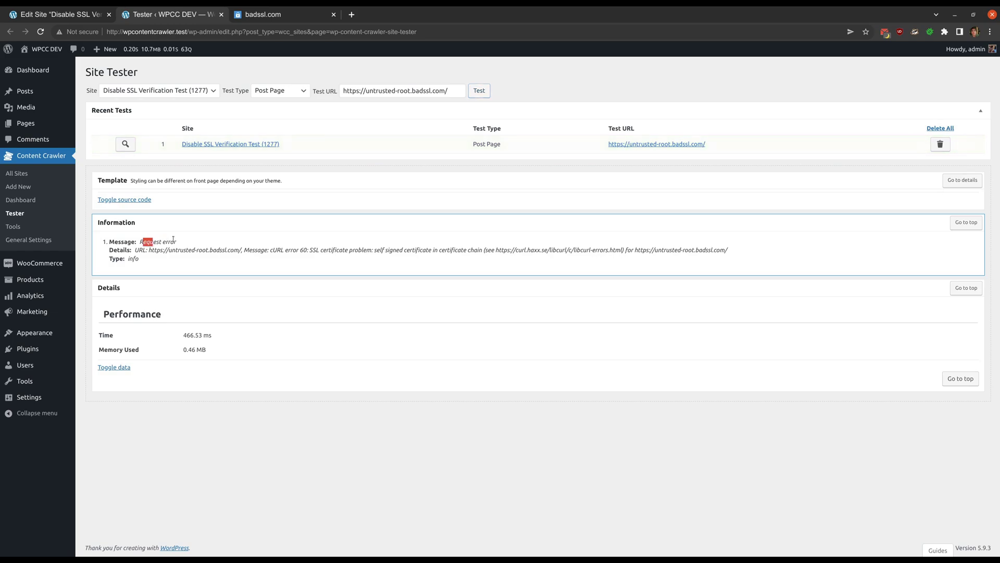
click(82, 21)
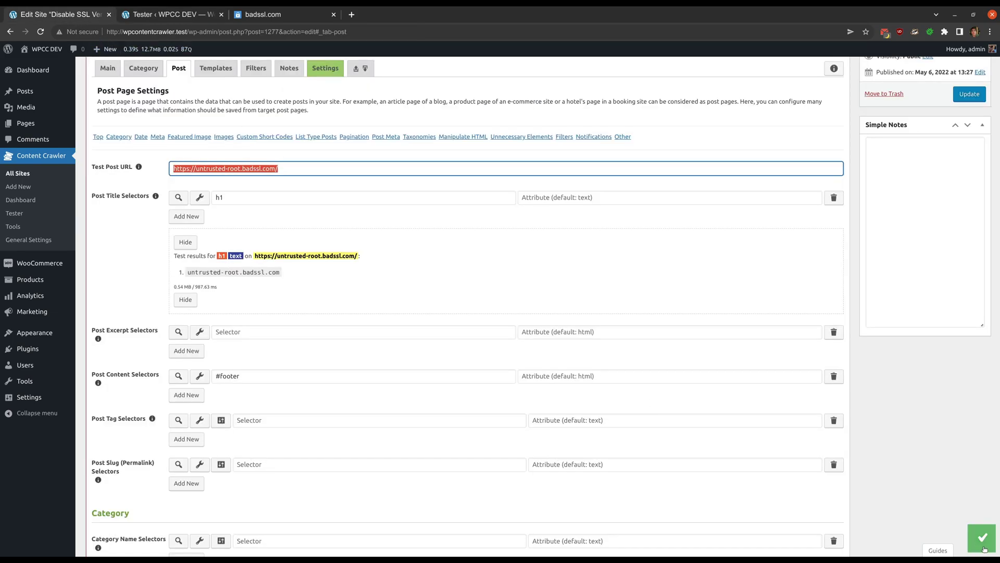
click(196, 20)
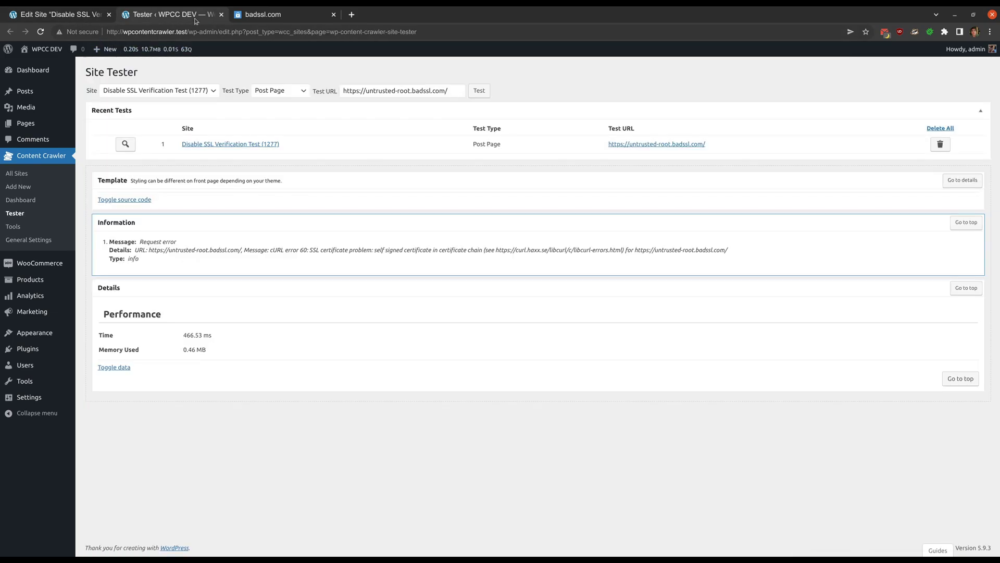
click(478, 91)
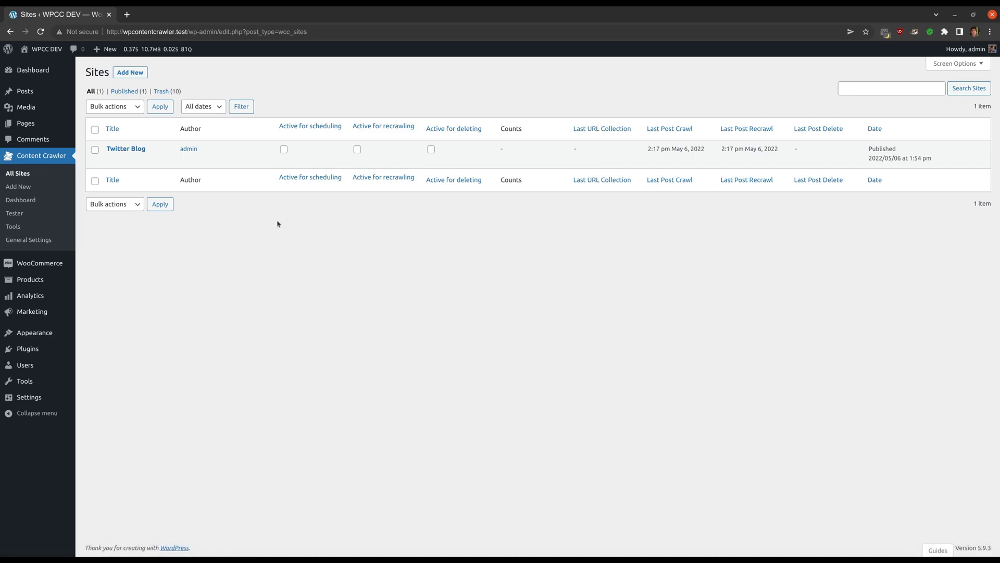
- Add a new site and jump to the Filters section of its Post settings
click(39, 183)
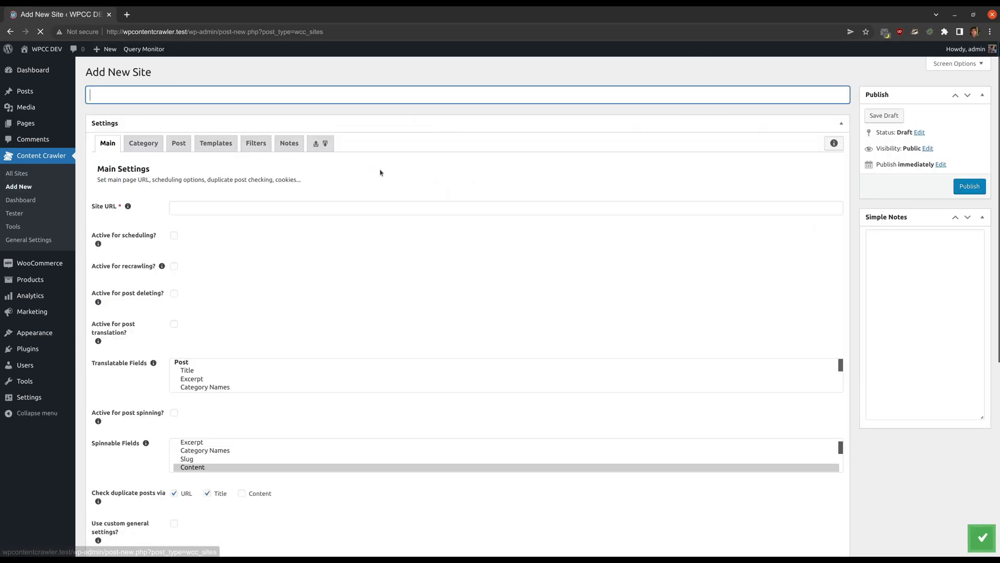
click(177, 145)
click(563, 215)
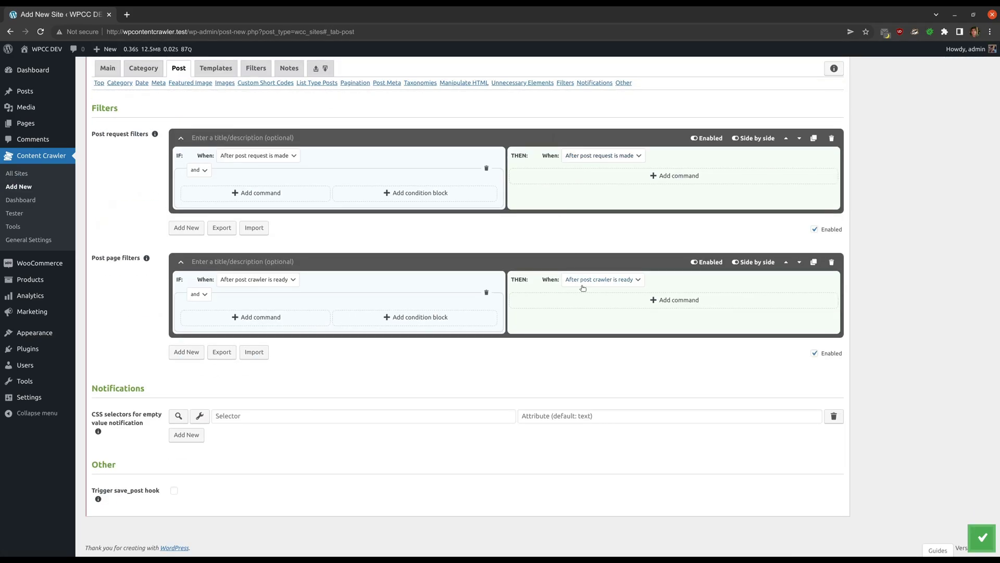
- Add a post page filter action and try Attribute value as the property, keeping Clear
click(583, 300)
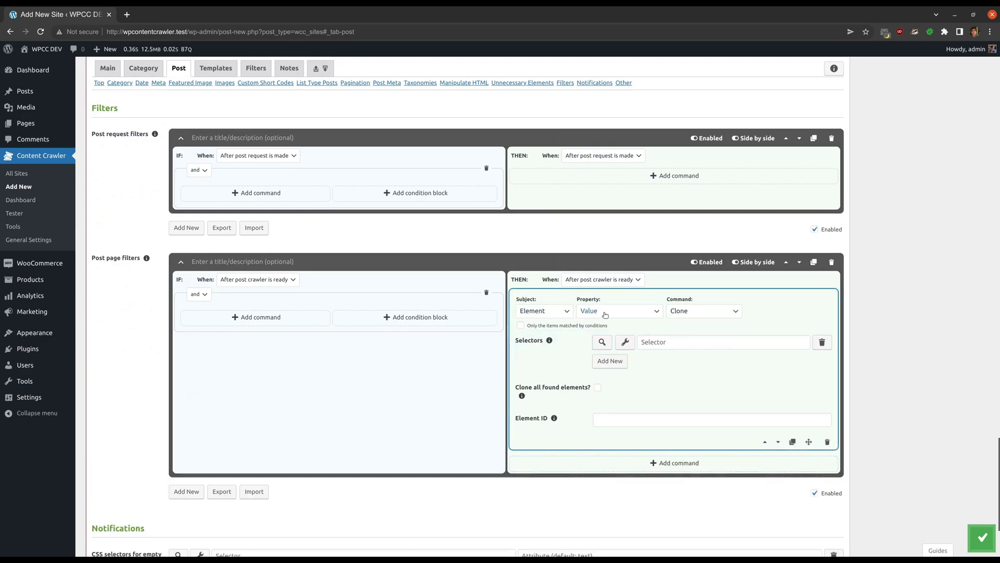
click(685, 311)
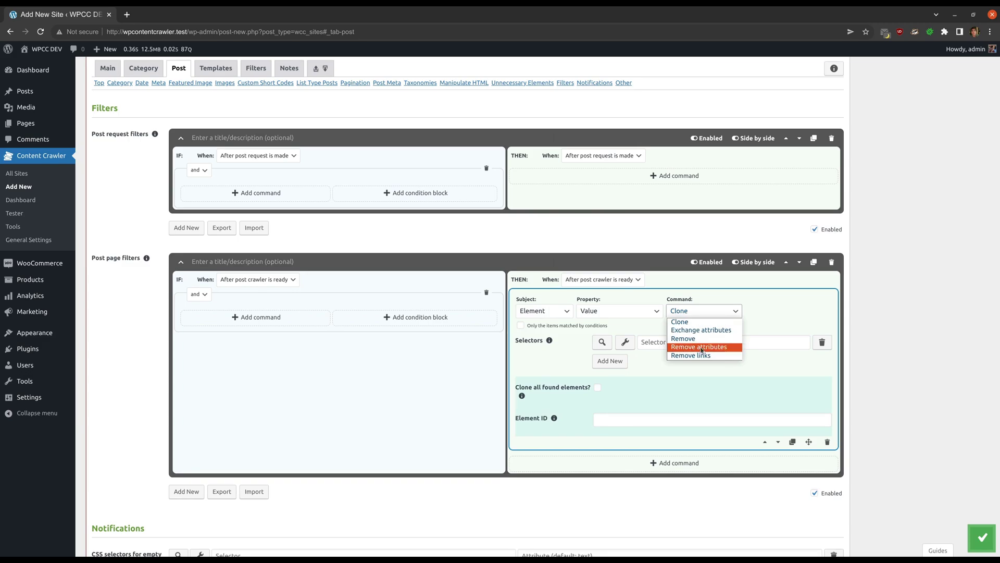
click(618, 311)
click(617, 311)
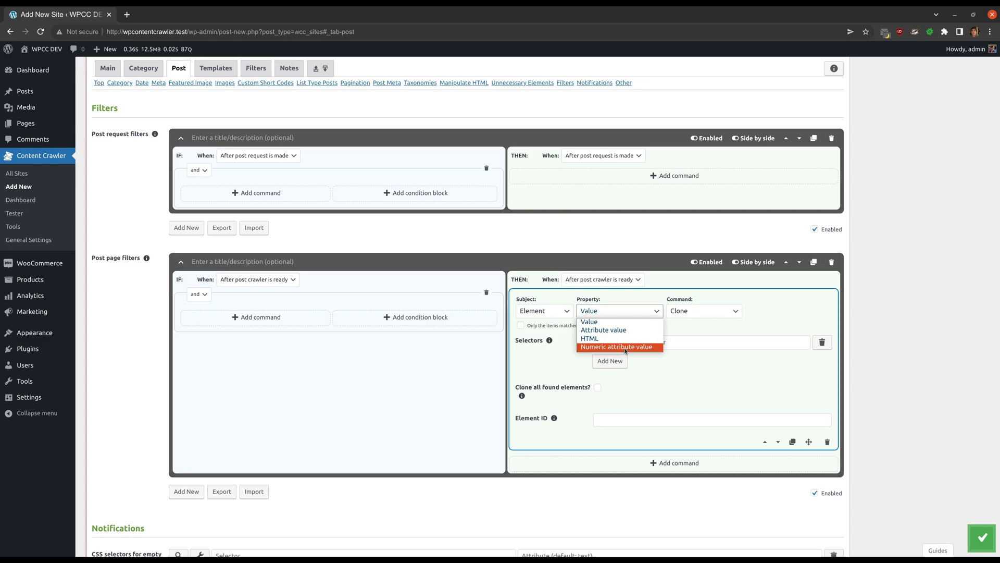
click(603, 329)
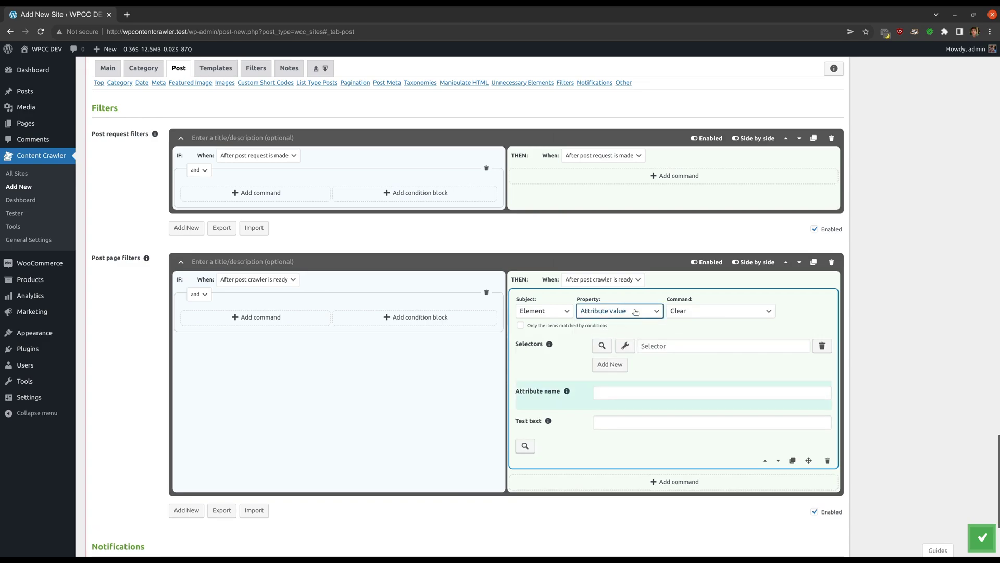
click(690, 312)
click(625, 310)
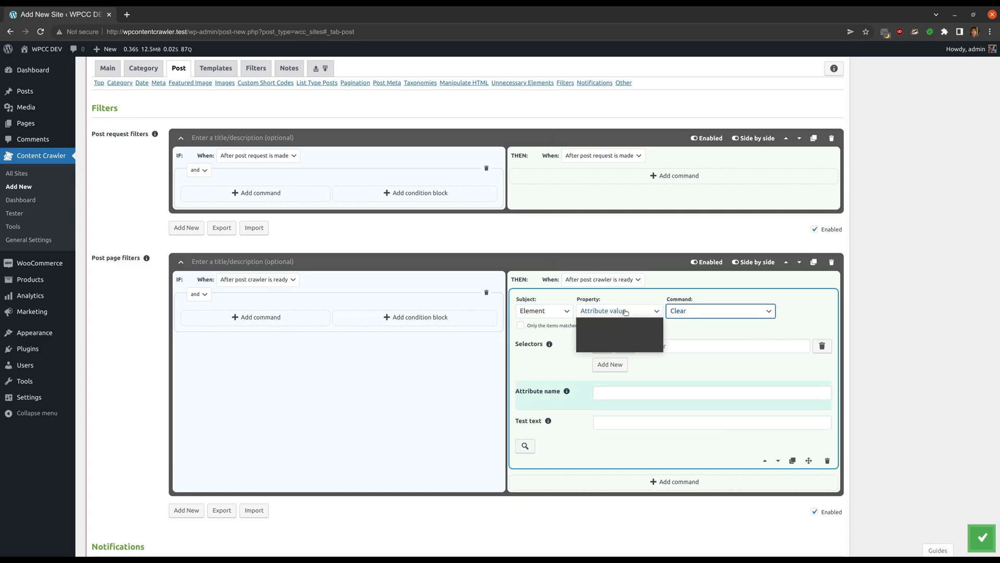
- Switch the property to Numeric attribute value, then HTML, reviewing each one's commands
click(613, 346)
click(684, 311)
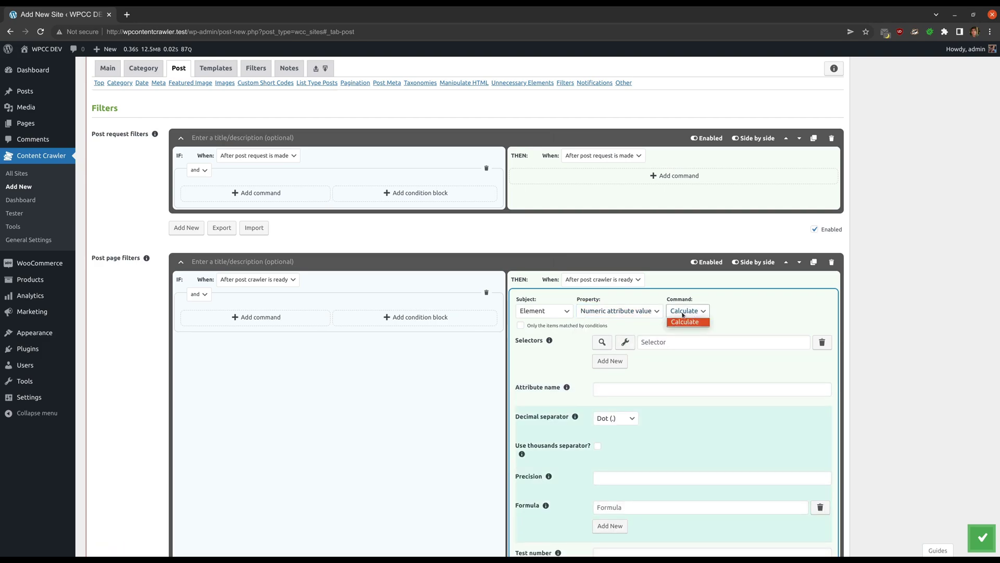
click(684, 321)
click(635, 308)
click(619, 328)
click(677, 313)
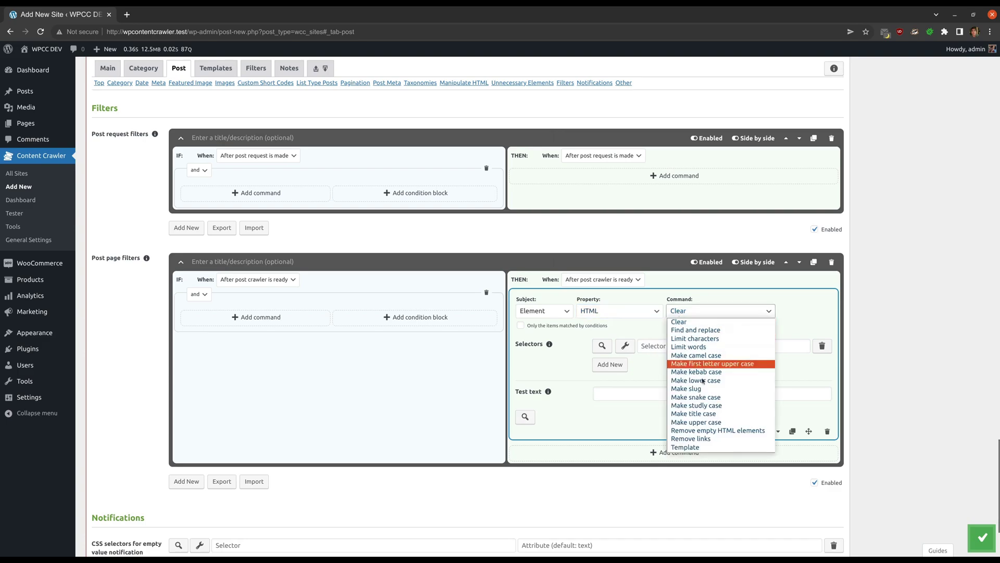
click(620, 324)
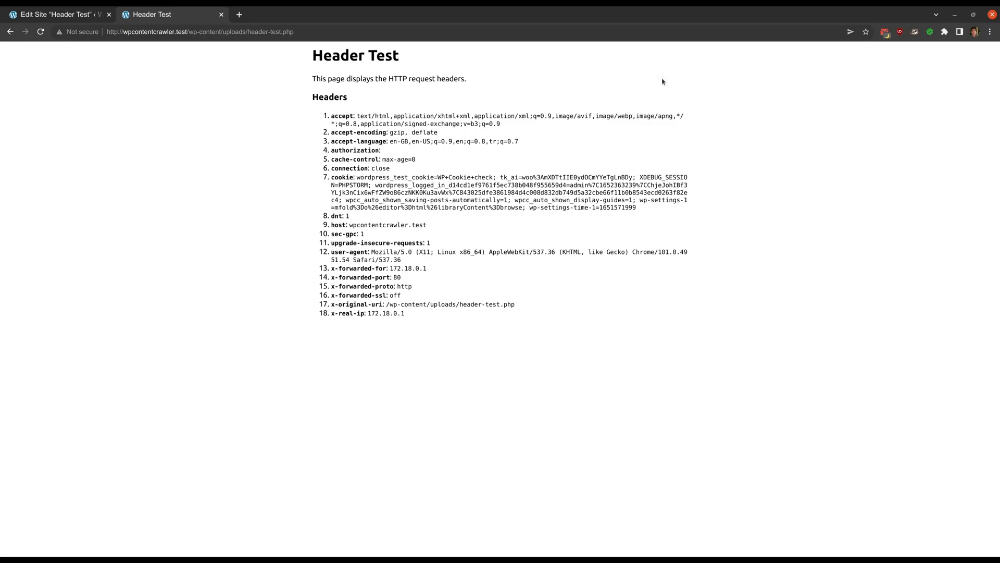
- Test the h1 title selector on header-test.php, finding one match and four request headers
drag(319, 97, 347, 115)
click(347, 115)
click(52, 16)
drag(230, 246, 357, 248)
click(328, 263)
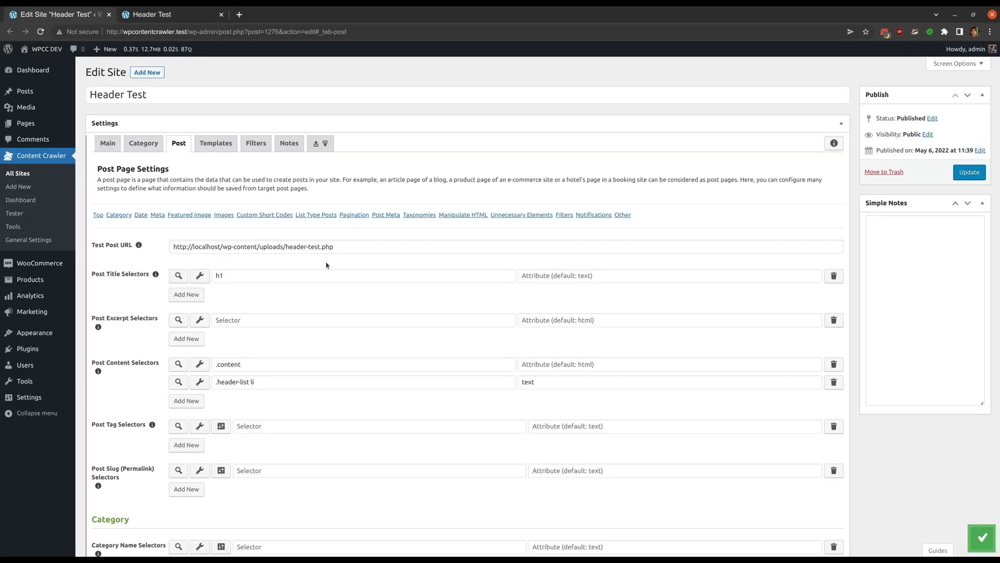
click(200, 275)
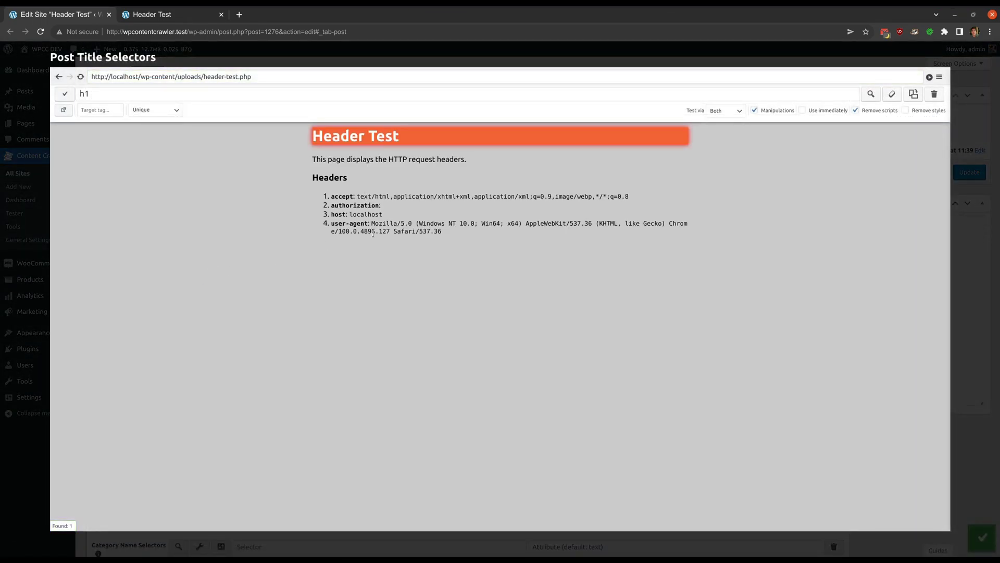
click(309, 67)
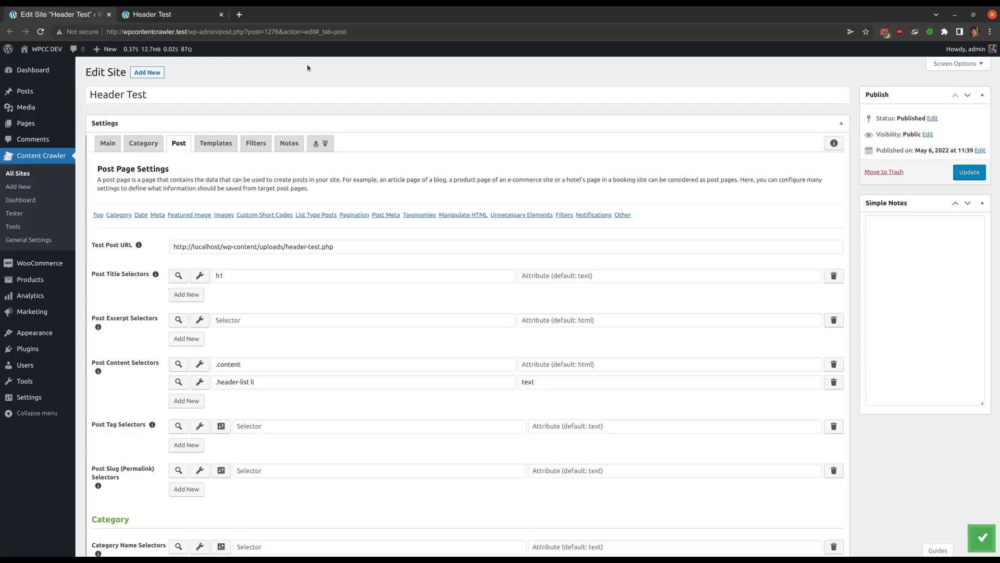
- Add a request header named my-header with value my-value on the Main tab
click(107, 143)
scroll(196, 237, down, 5)
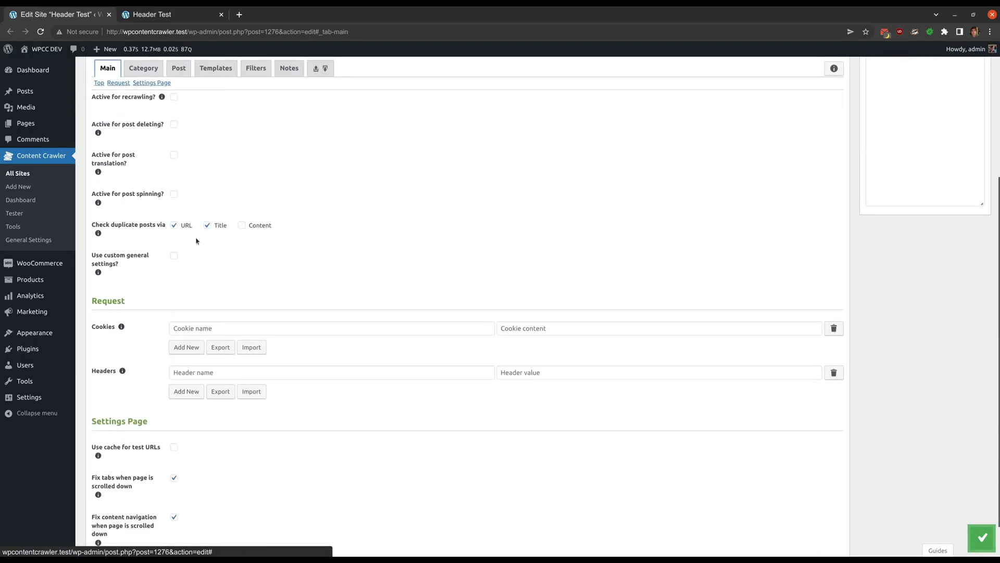
click(198, 329)
text(my-cus)
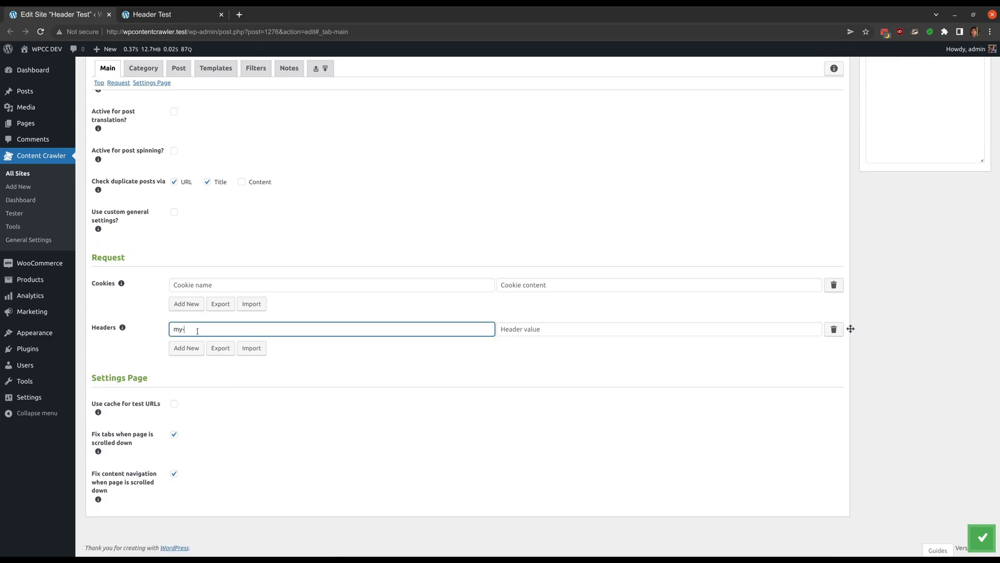
key(BackSpace)
key(BackSpace)
key(BackSpace)
text(header)
key(Tab)
text(my-value)
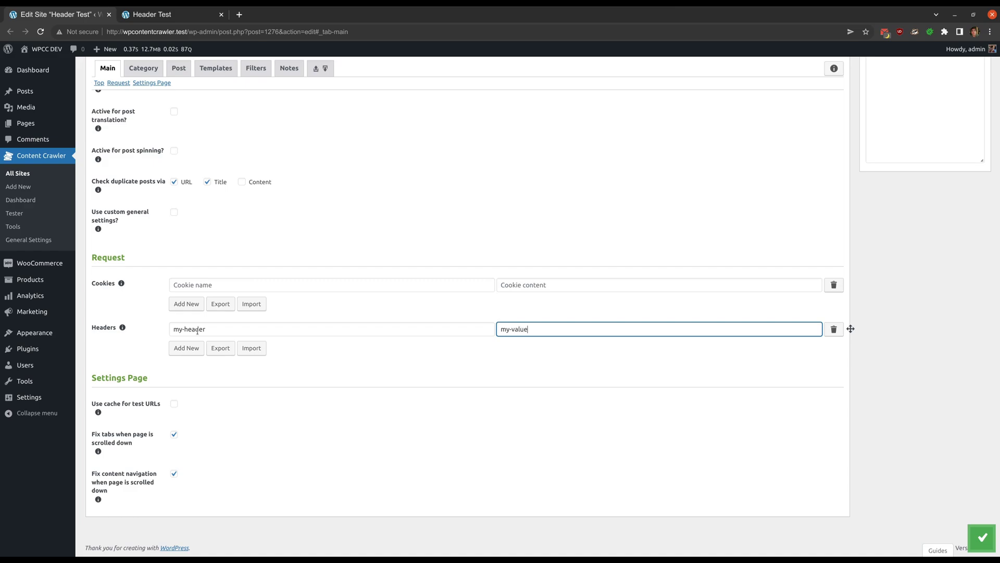
- Retest the h1 title selector and confirm the preview lists my-header: my-value
click(179, 70)
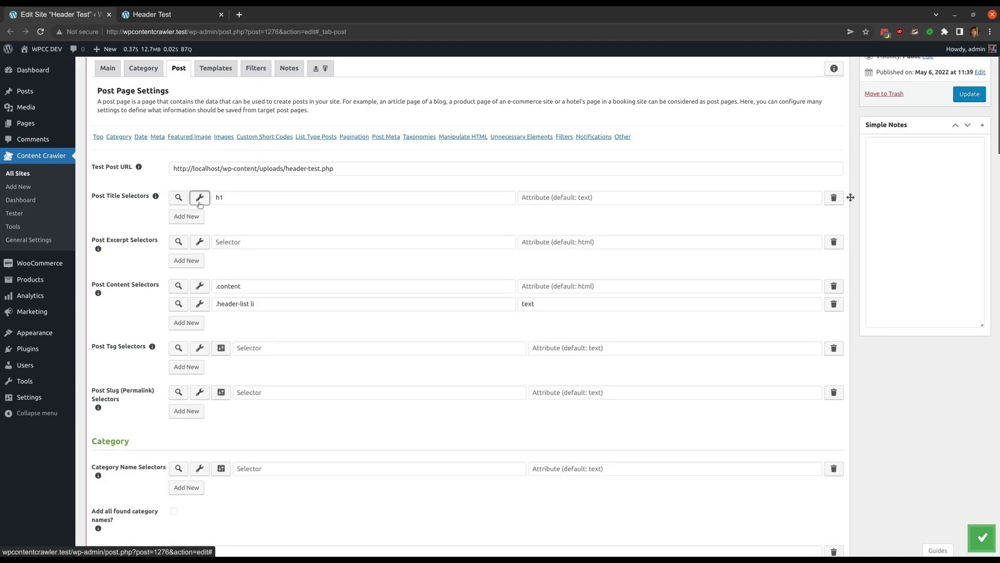
click(197, 198)
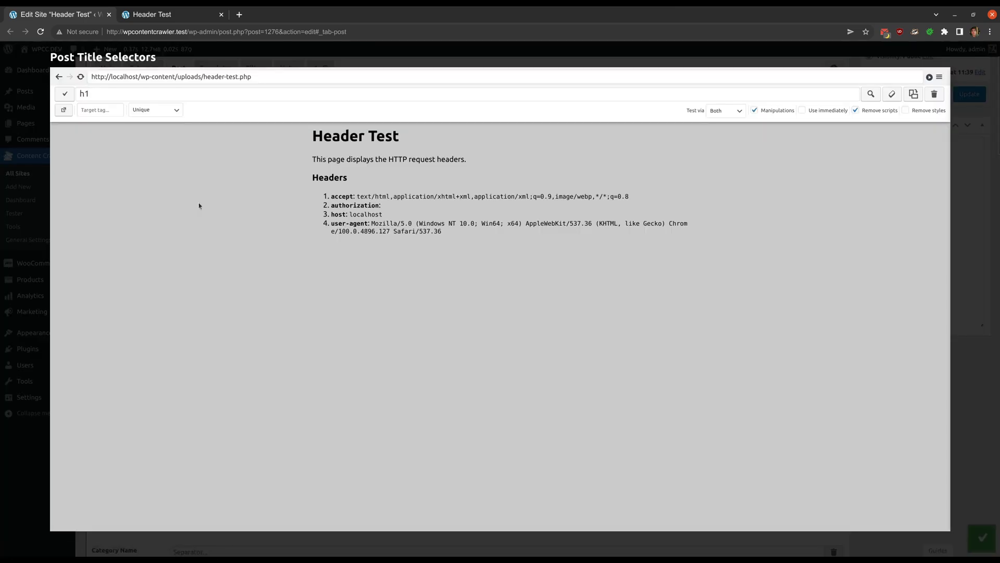
click(80, 76)
drag(332, 223, 405, 224)
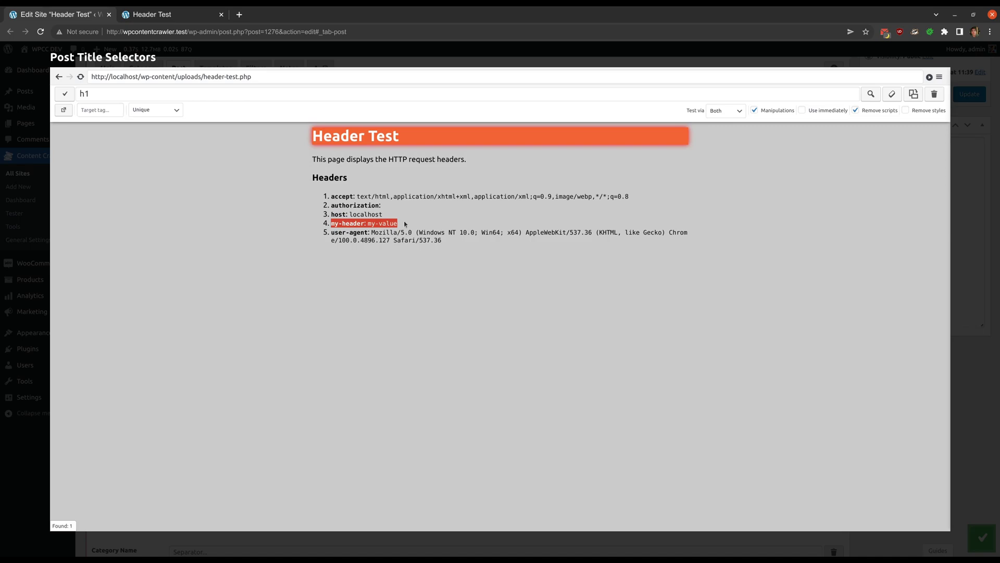
click(364, 62)
- Add an Authorization request header with value test and verify it in the title selector tester
click(107, 68)
scroll(190, 451, down, 3)
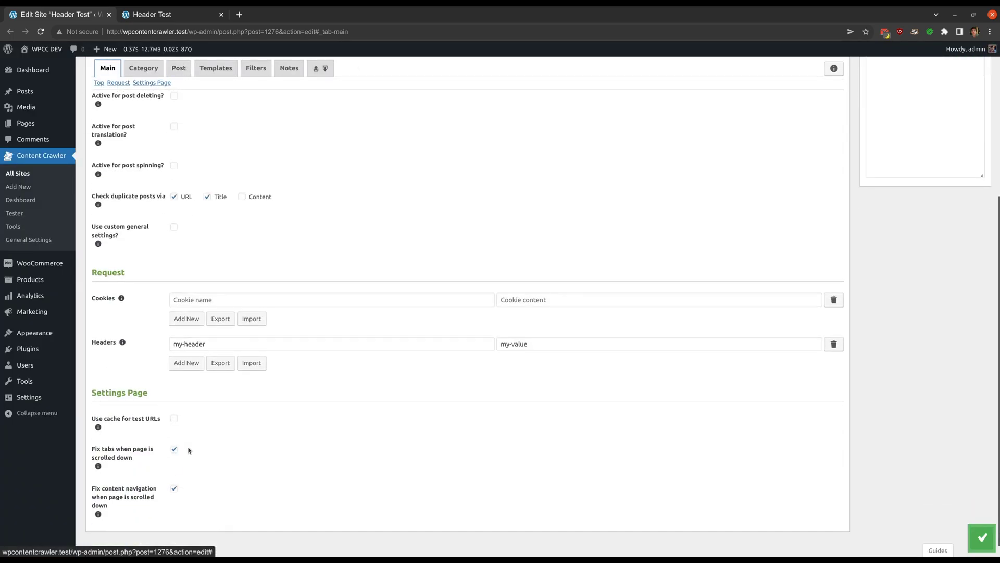
click(188, 365)
text(Auth)
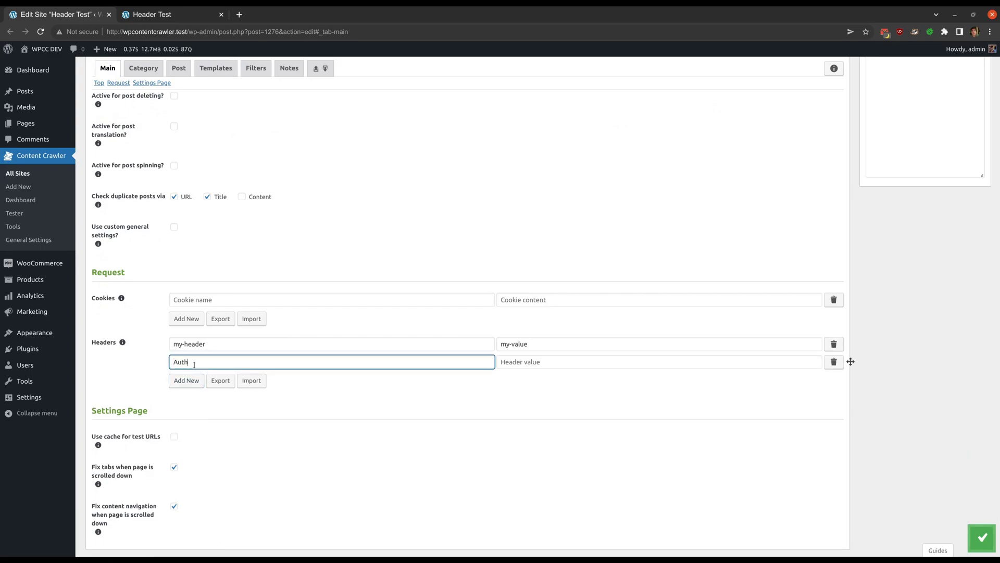
text(orization)
key(Tab)
text(test)
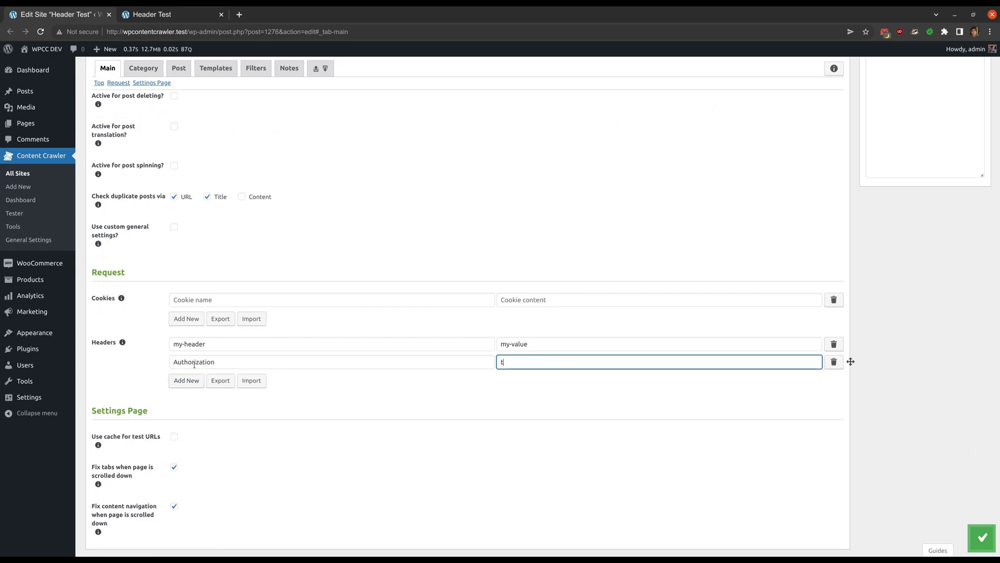
click(176, 69)
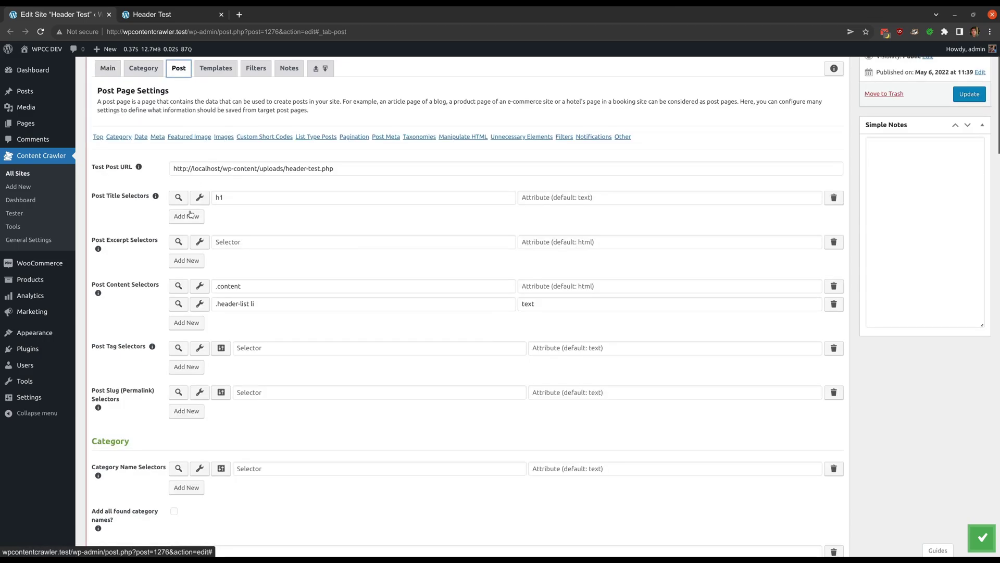
click(198, 196)
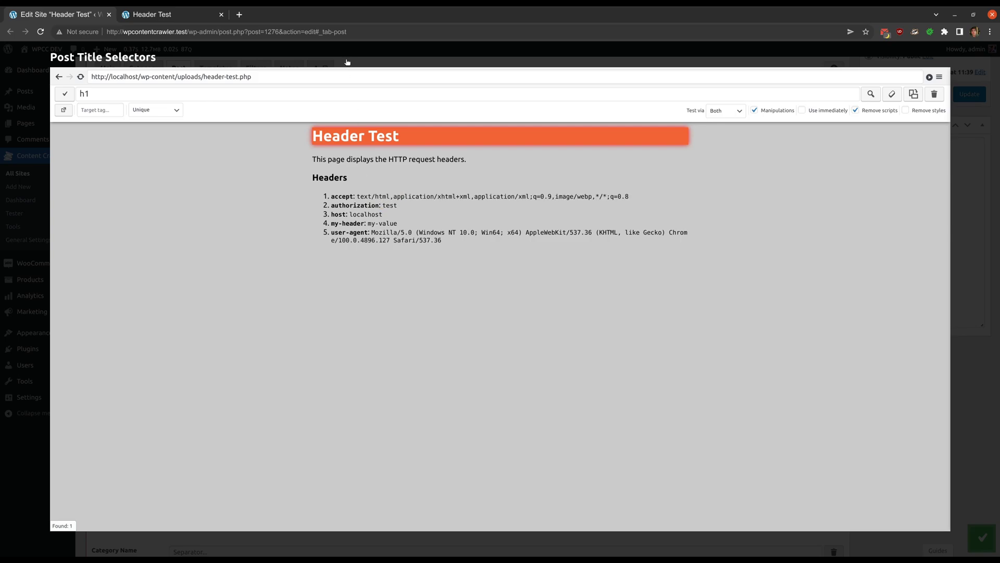
key(Escape)
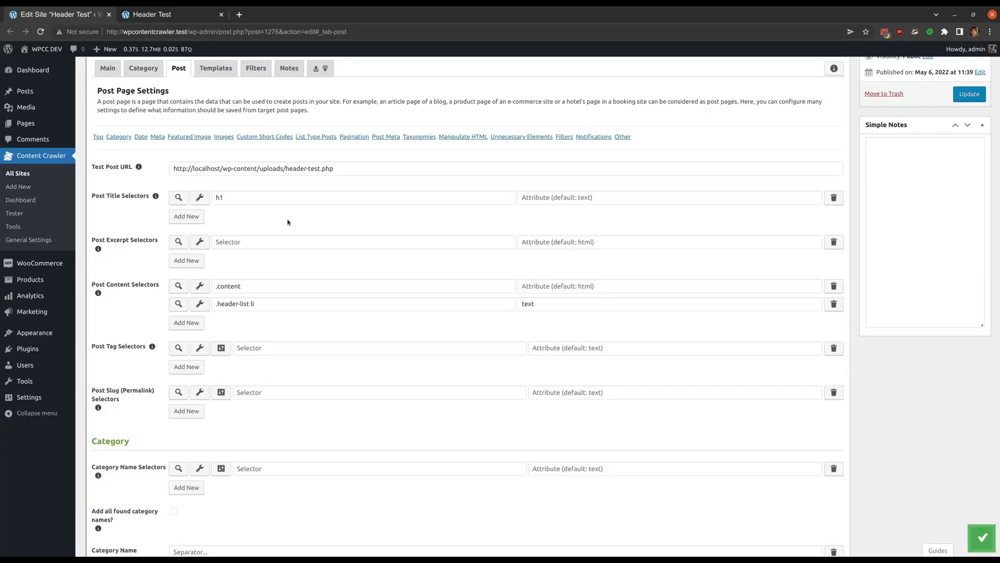
- Run a Site Tester post-page test on the header-test.php test URL
middle_click(14, 213)
click(320, 168)
key(ctrl+a)
key(ctrl+c)
click(166, 14)
click(354, 90)
key(ctrl+v)
click(431, 93)
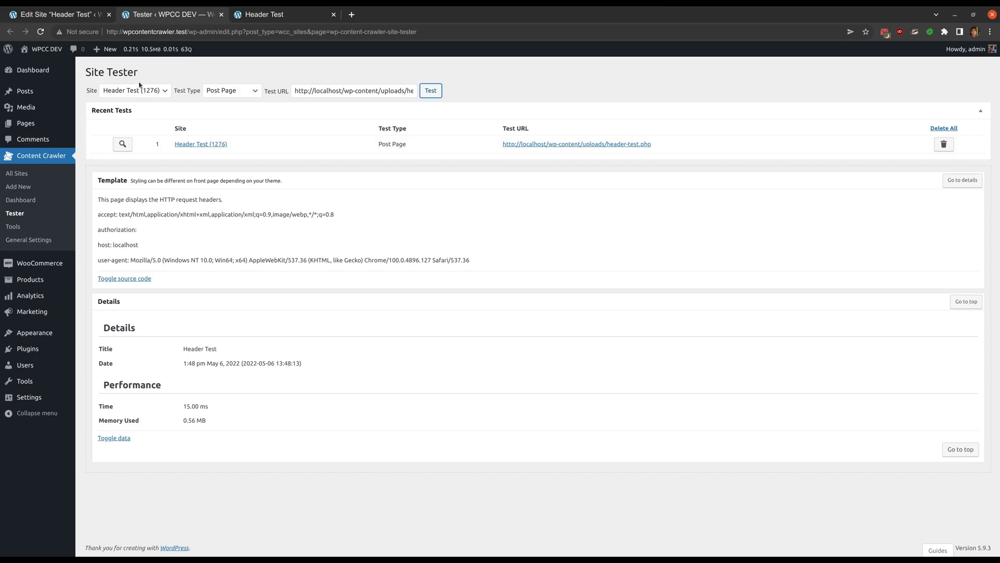
- Save the Header Test settings and rerun the post test, confirming my-header: my-value and authorization: test appear
click(73, 14)
click(993, 539)
click(174, 16)
click(429, 92)
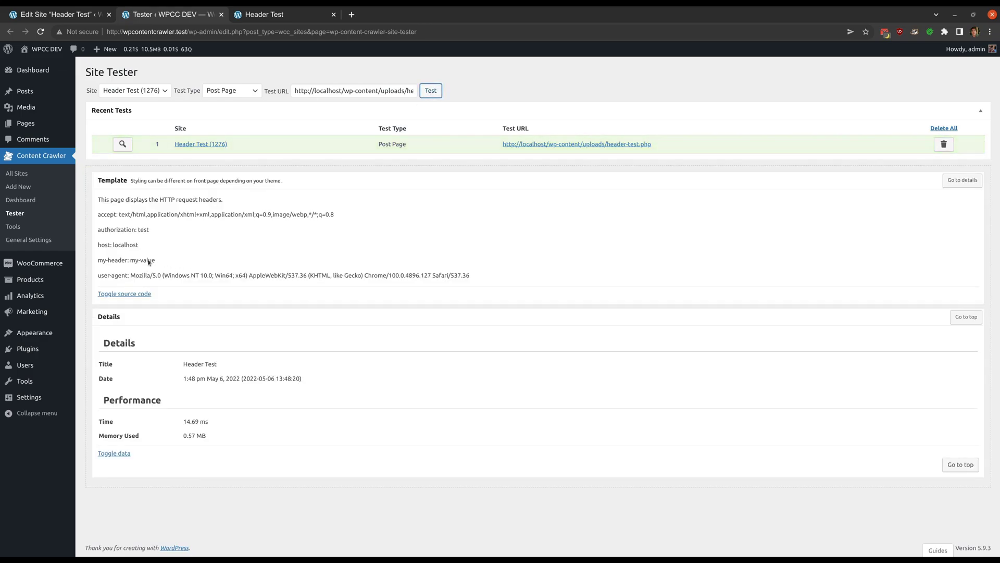
drag(98, 261, 173, 268)
click(173, 268)
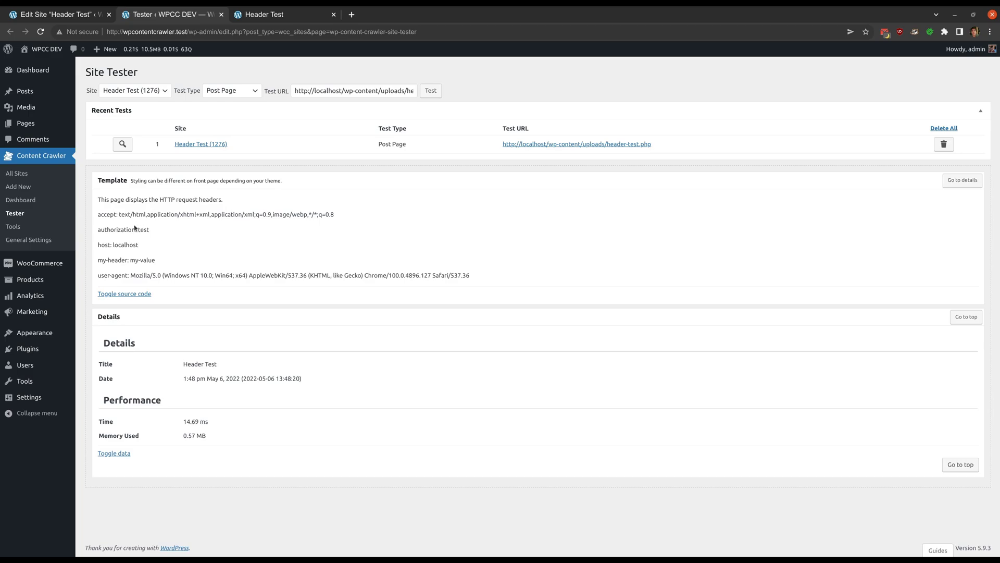
click(81, 15)
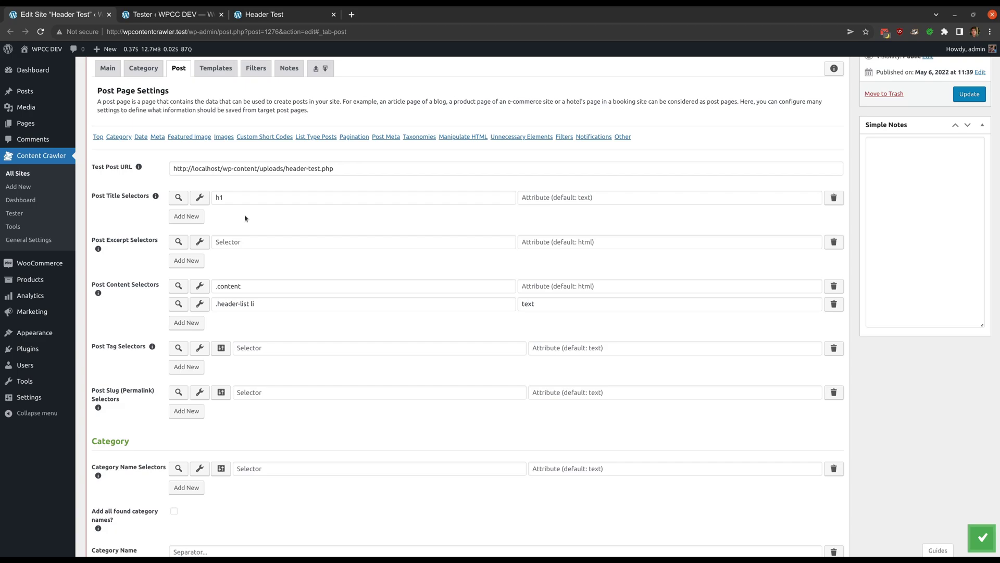
- Open Chrome DevTools on the settings page and reload it with the Network panel recording
right_click(244, 215)
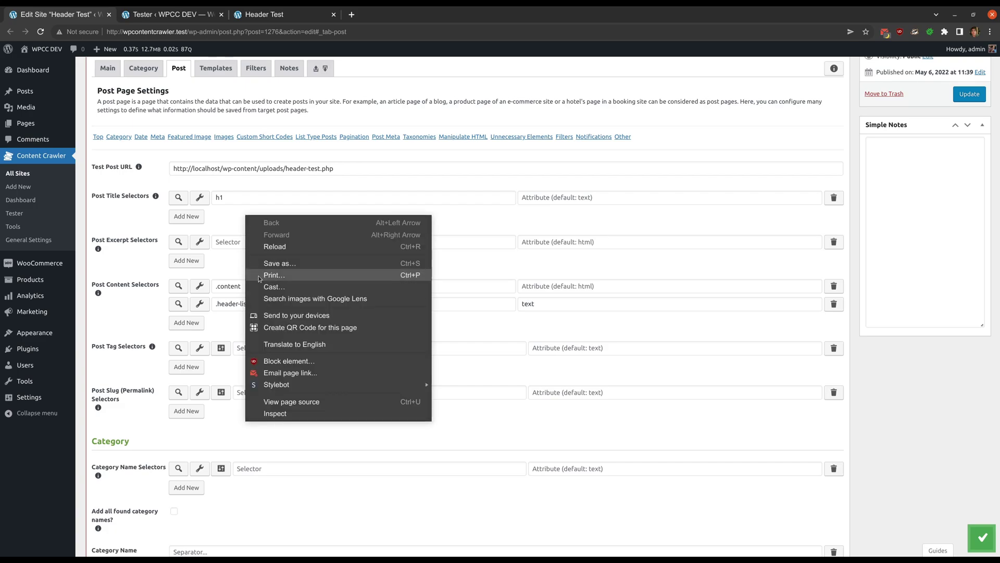
click(272, 412)
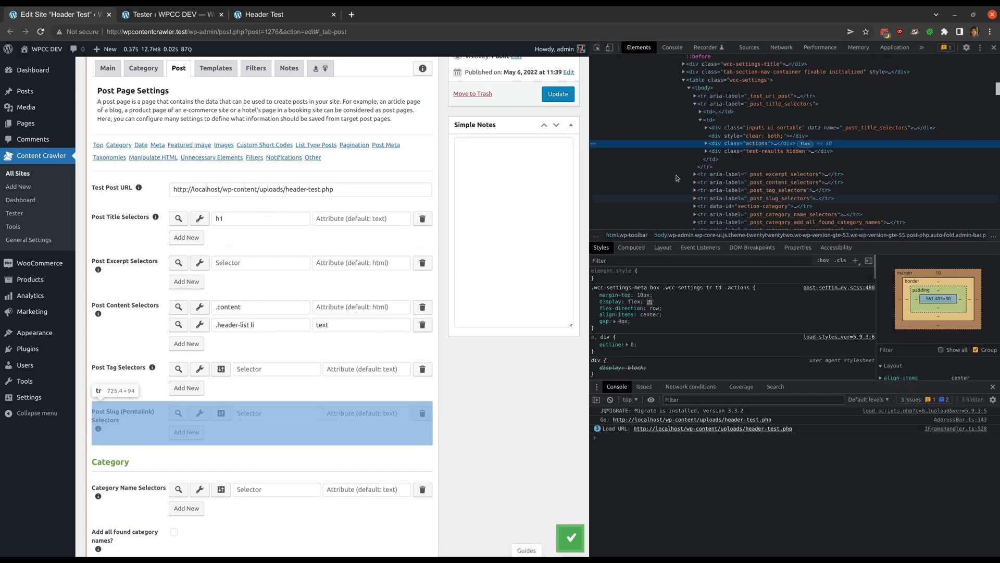
click(776, 47)
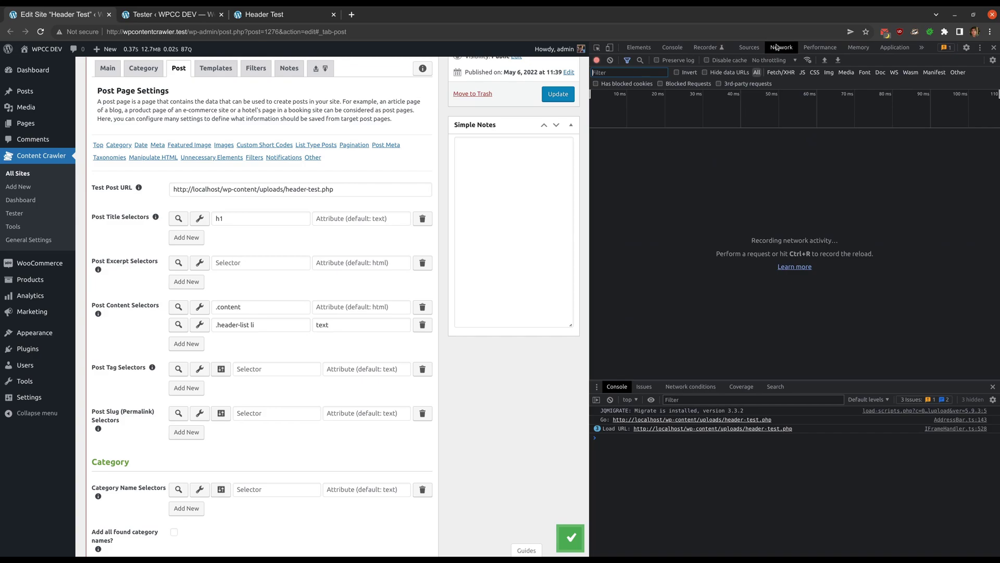
click(41, 32)
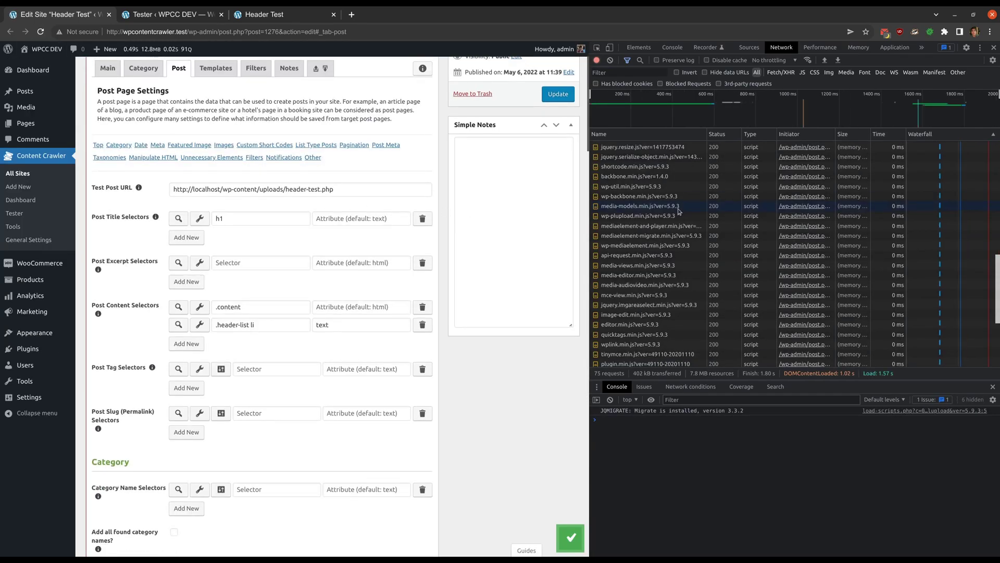
- Copy the post.php request's Request Headers text from DevTools
scroll(679, 211, up, 3)
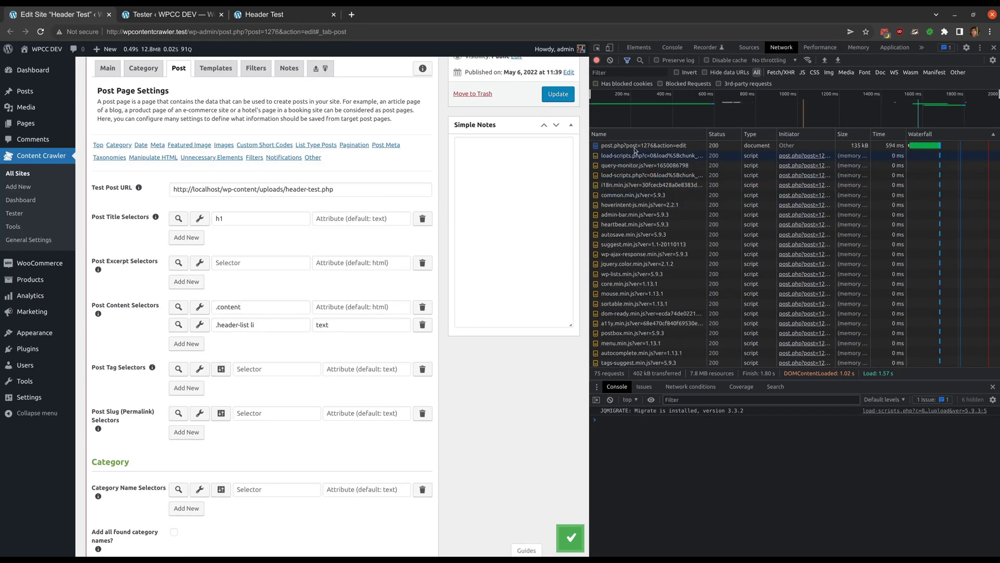
click(638, 145)
scroll(722, 172, down, 4)
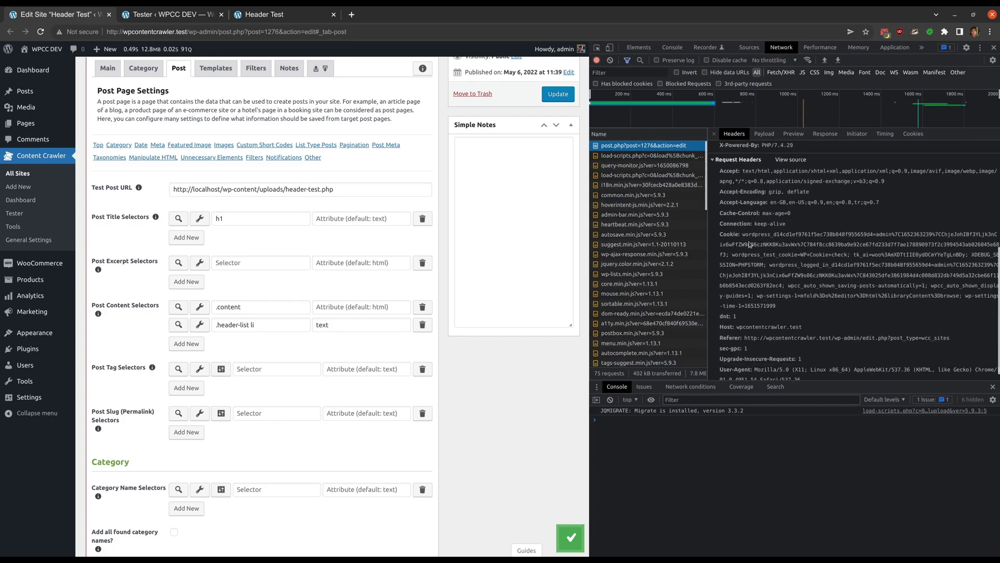
click(719, 164)
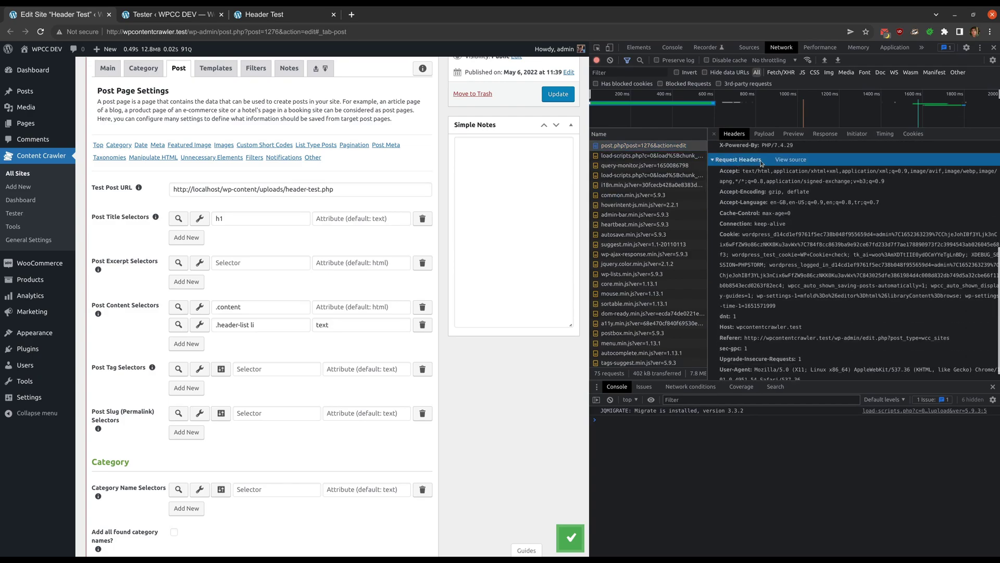
drag(722, 172, 802, 370)
right_click(785, 360)
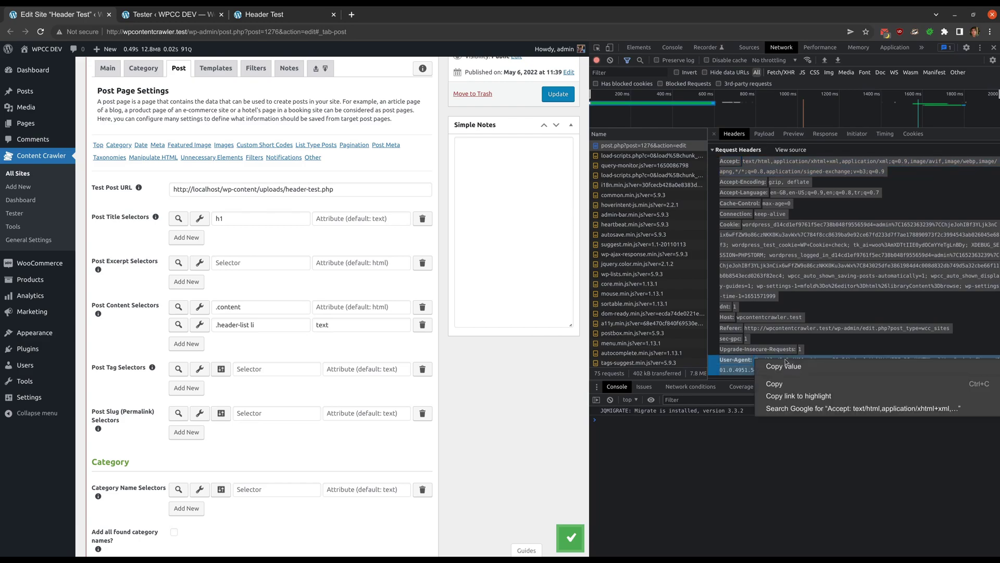
click(826, 444)
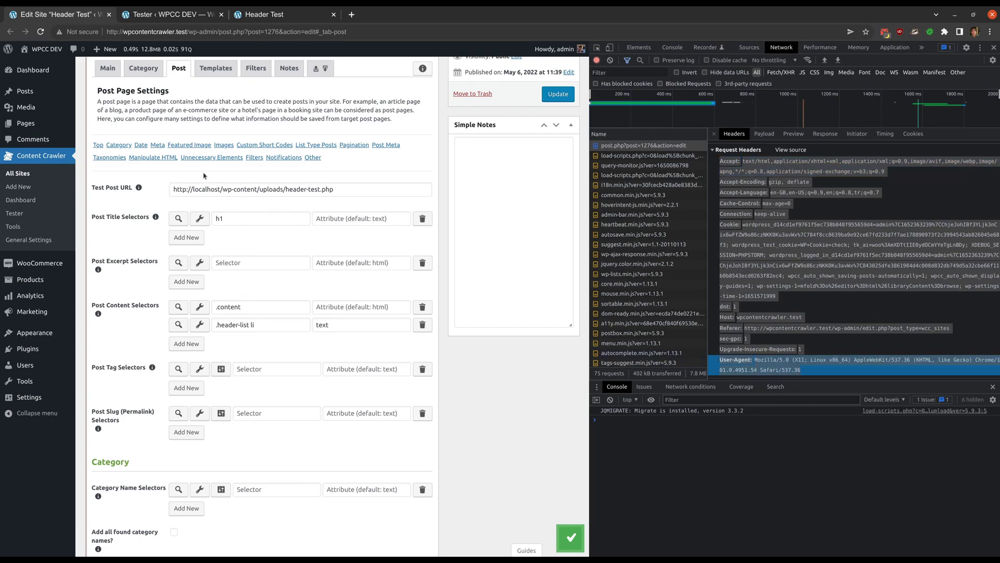
click(107, 67)
scroll(162, 235, down, 5)
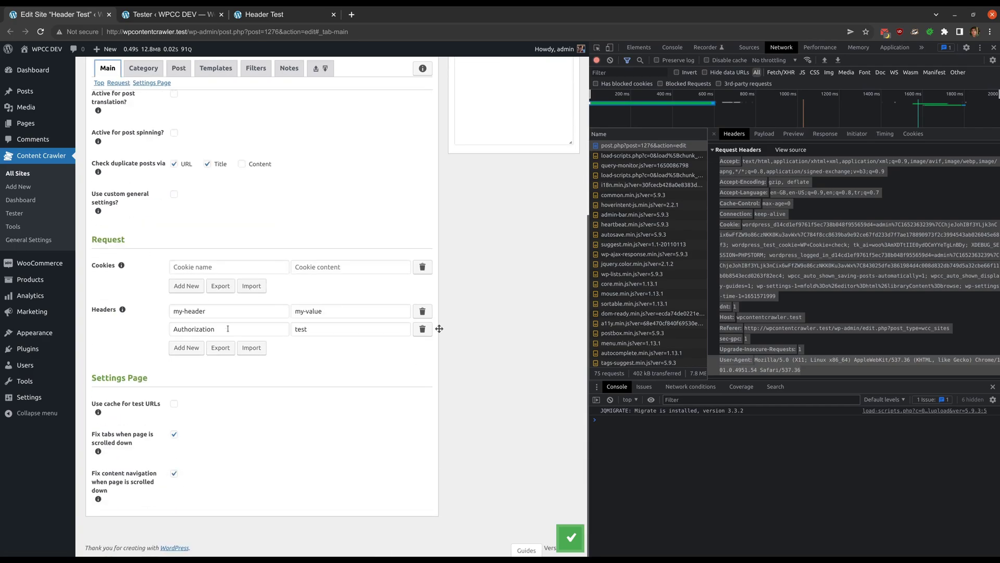
- Import the copied browser request headers and remove the my-header and Authorization rows
click(253, 348)
click(229, 395)
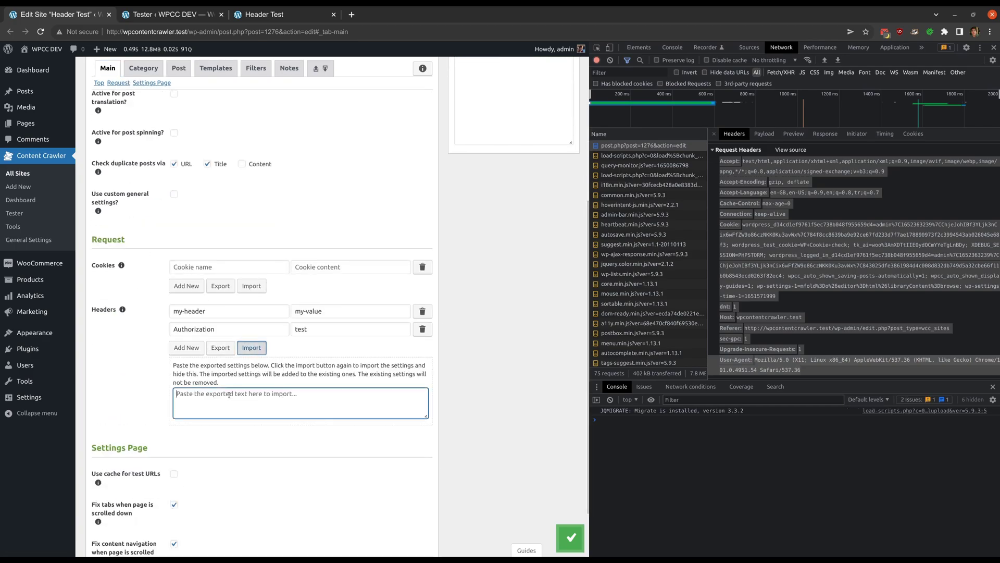
key(ctrl+v)
click(252, 348)
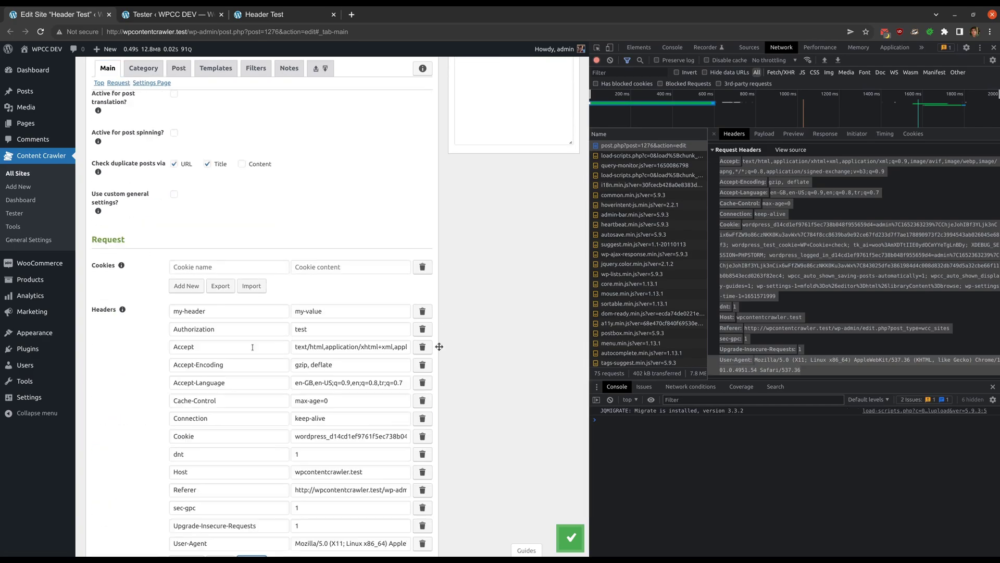
scroll(252, 347, down, 2)
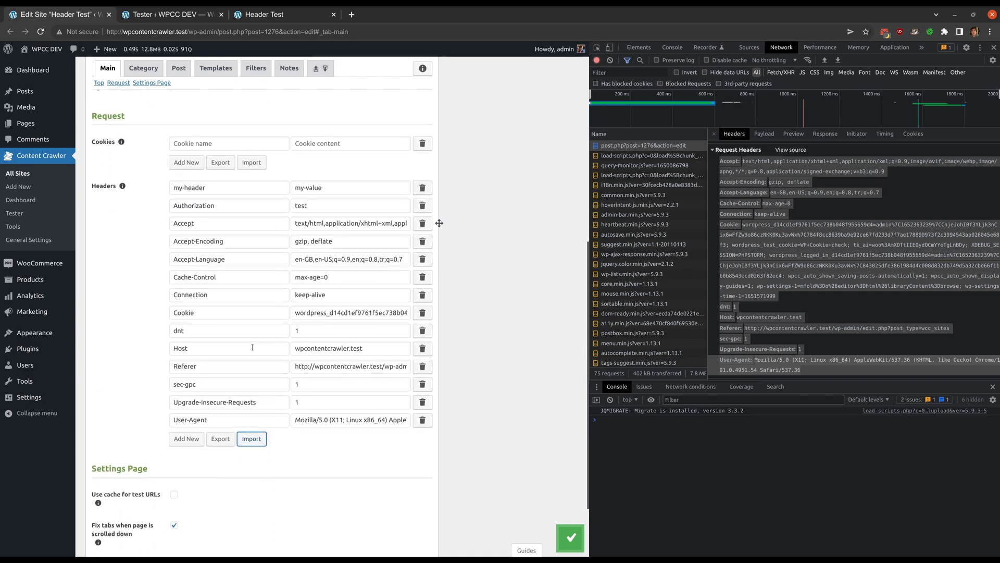
click(416, 189)
click(415, 191)
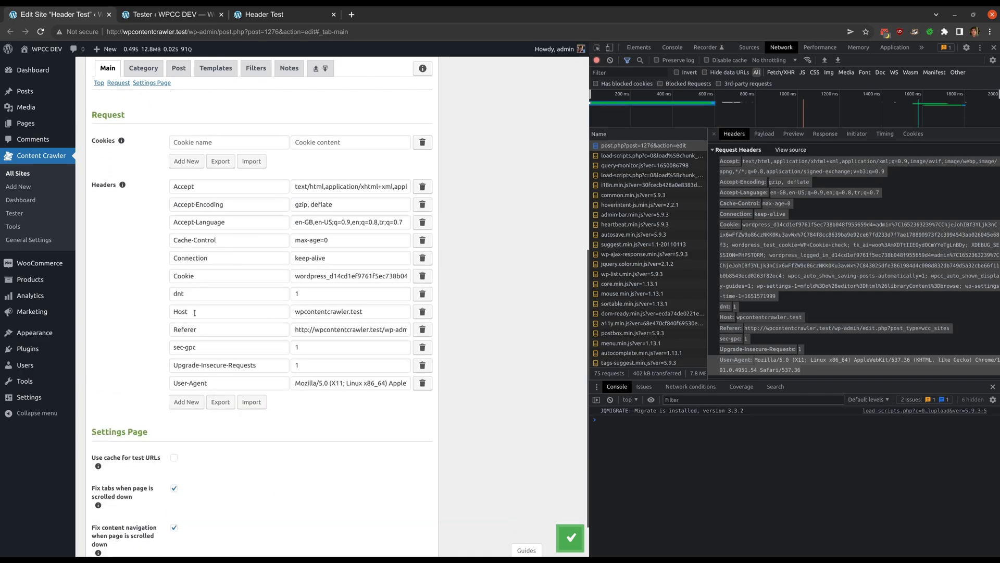
- Move the Cookie header's value into the Cookies setting, importing it as nine cookie rows
double_click(211, 280)
triple_click(315, 277)
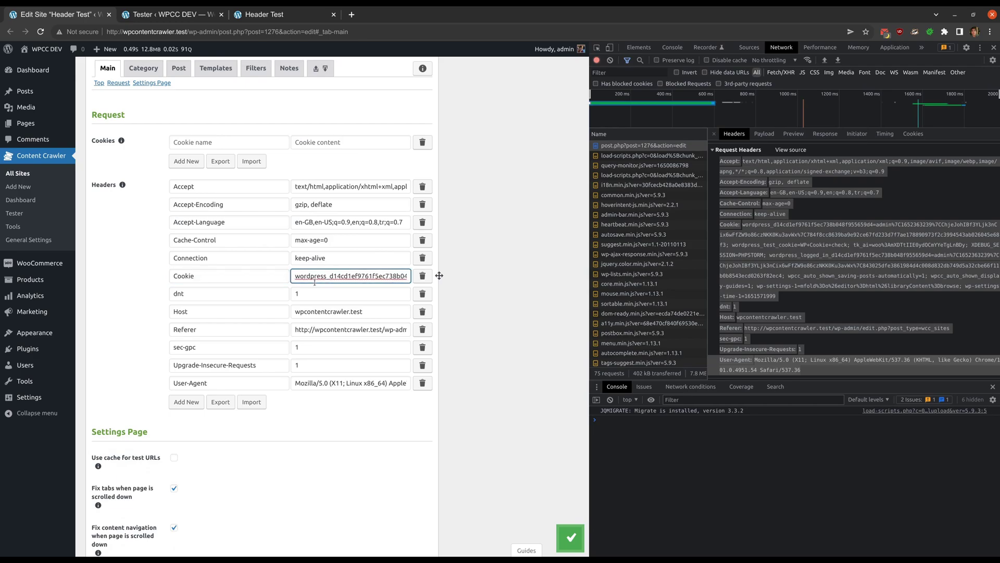
right_click(317, 277)
click(336, 296)
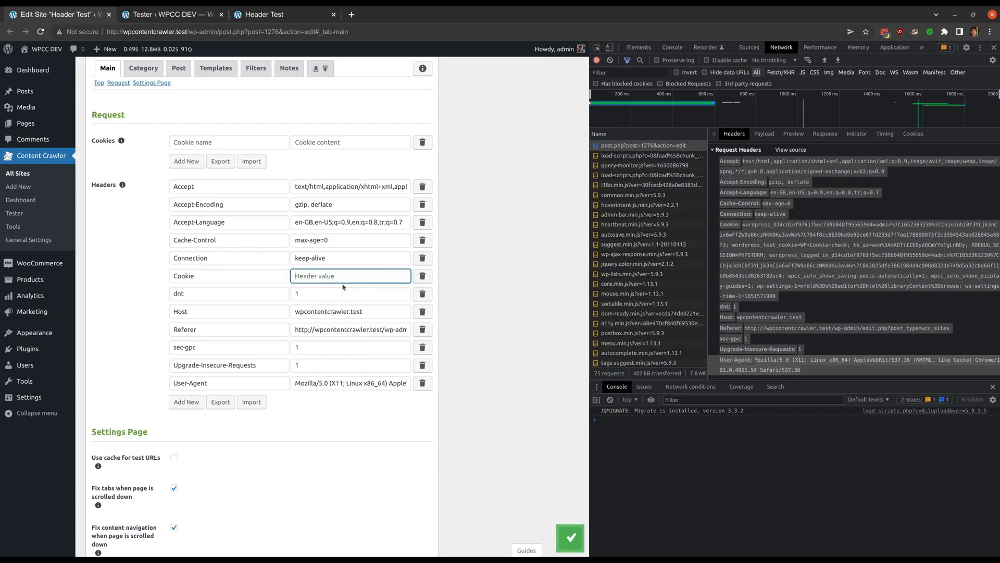
click(422, 275)
click(256, 162)
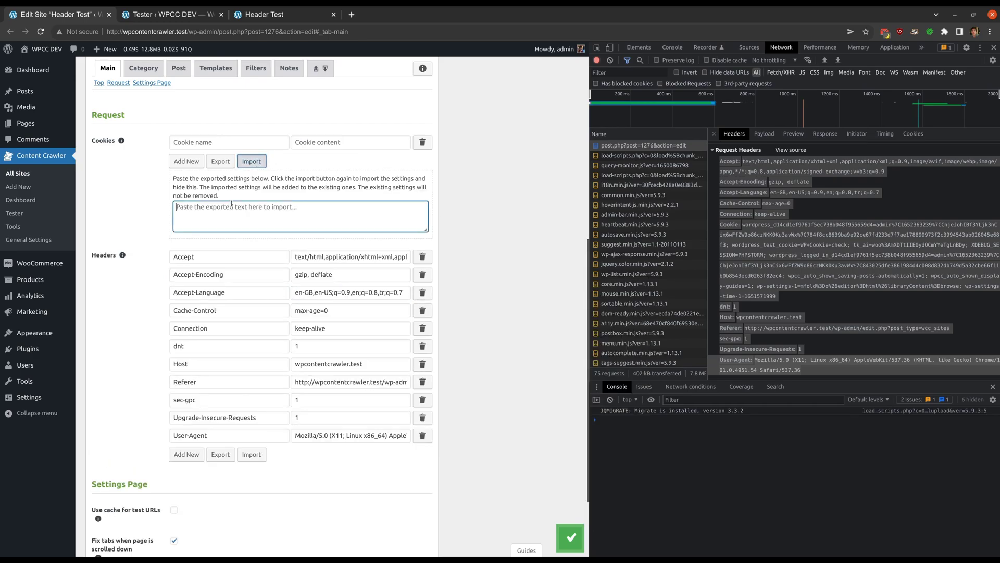
key(ctrl+v)
click(256, 162)
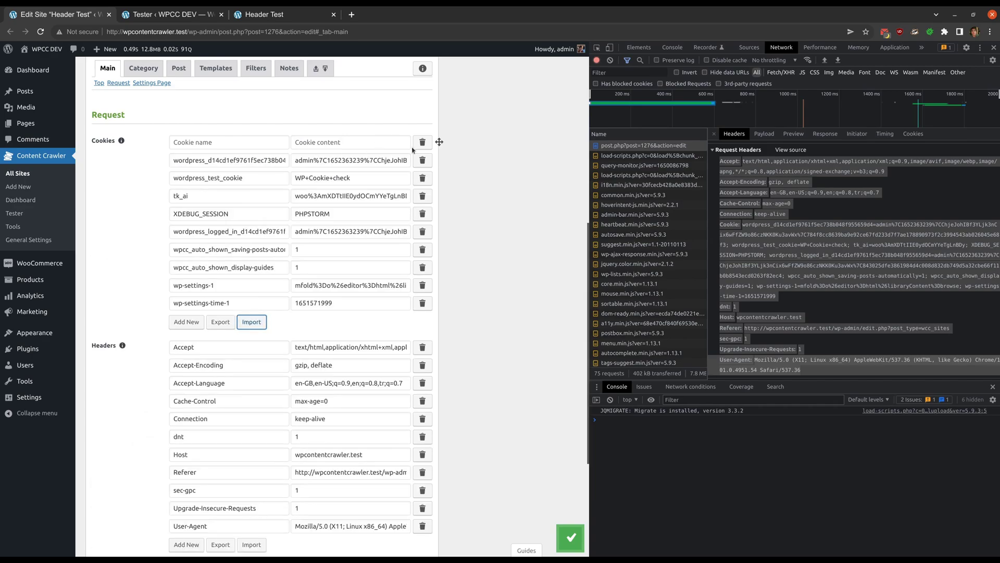
- Save the site settings and test the Post Title Selectors on the test URL
click(570, 536)
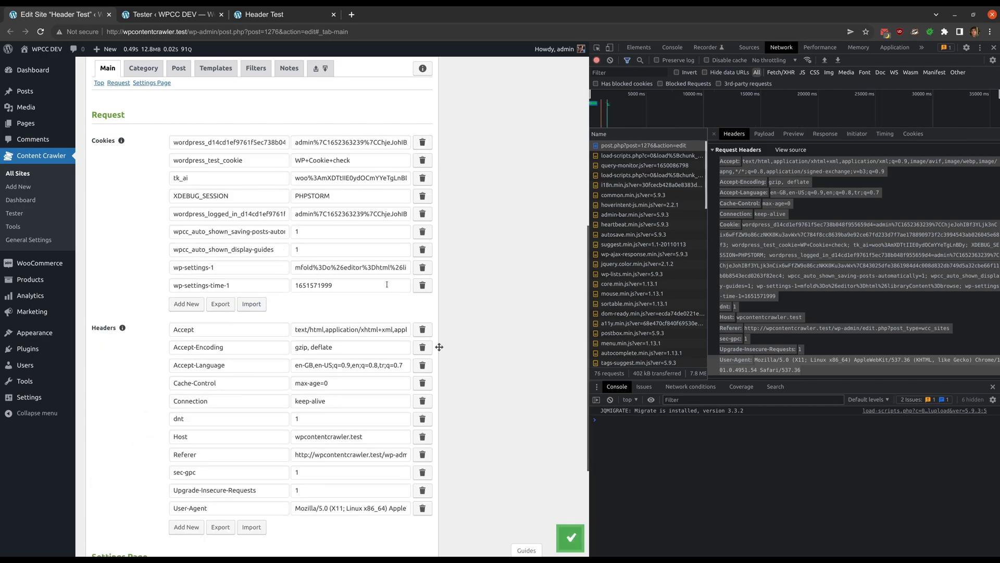
click(177, 74)
click(199, 214)
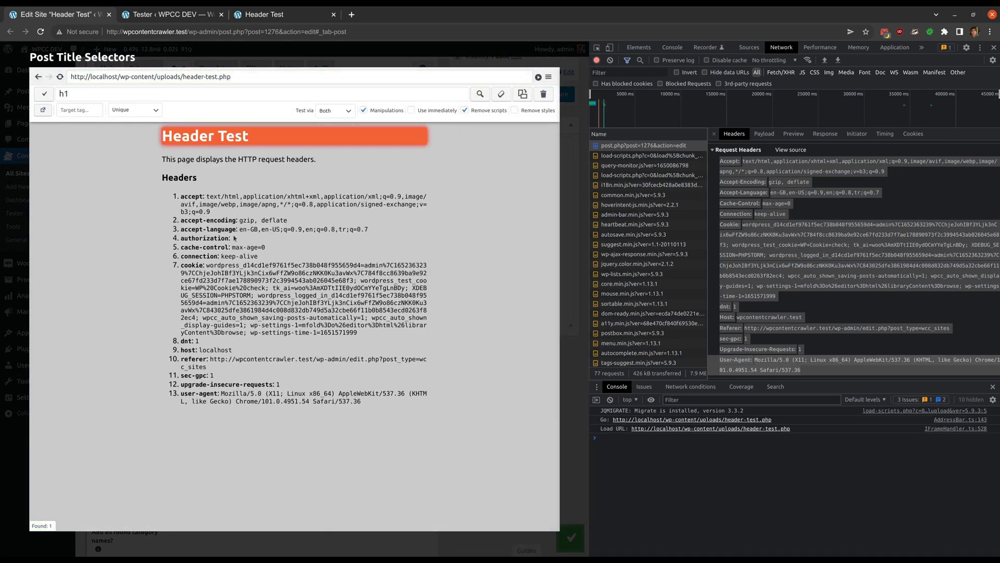
- Re-run the Header Test post page test in the Site Tester
click(173, 16)
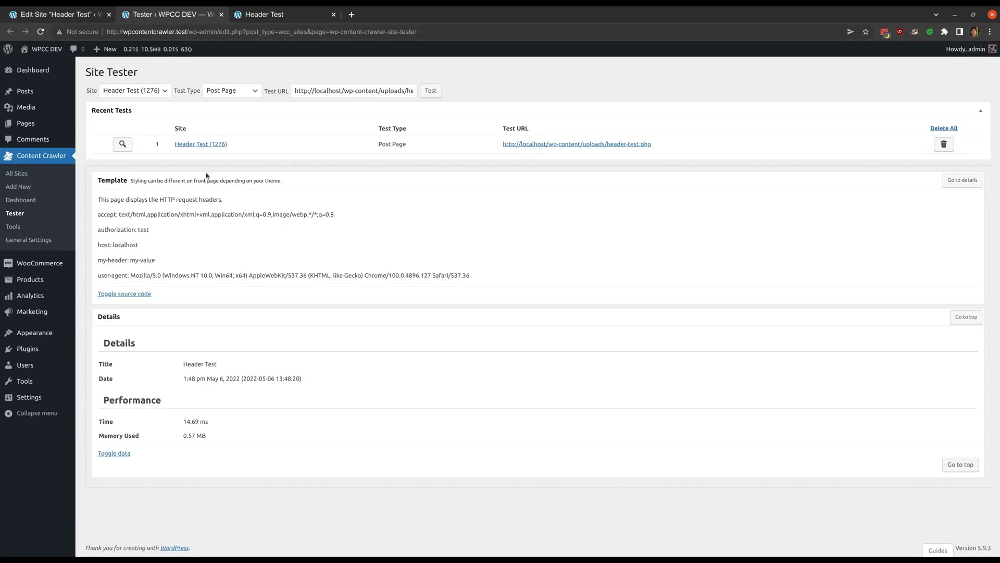
click(426, 91)
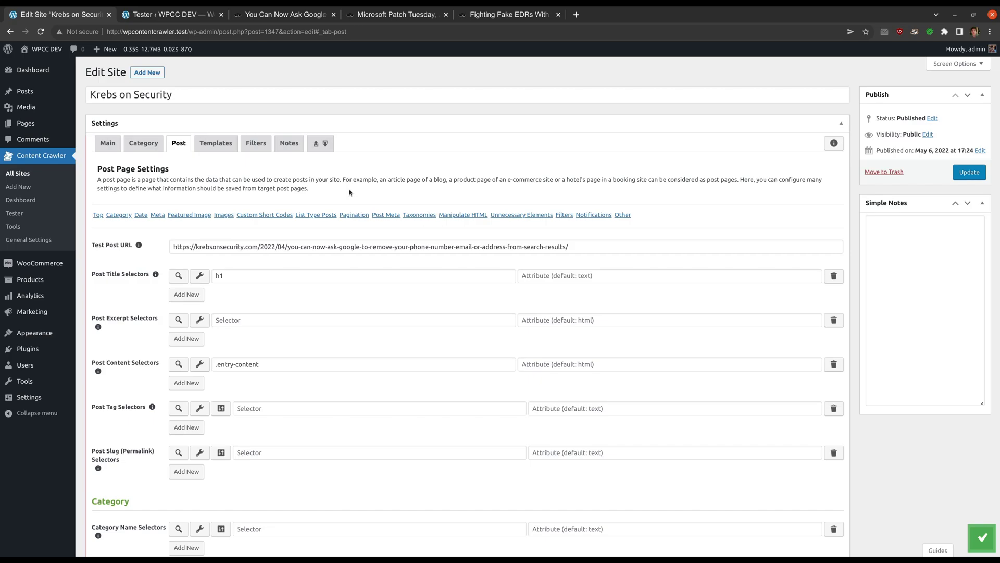
- Look through the Google removal-request, Microsoft Patch Tuesday and Fighting Fake EDRs article tabs
click(280, 15)
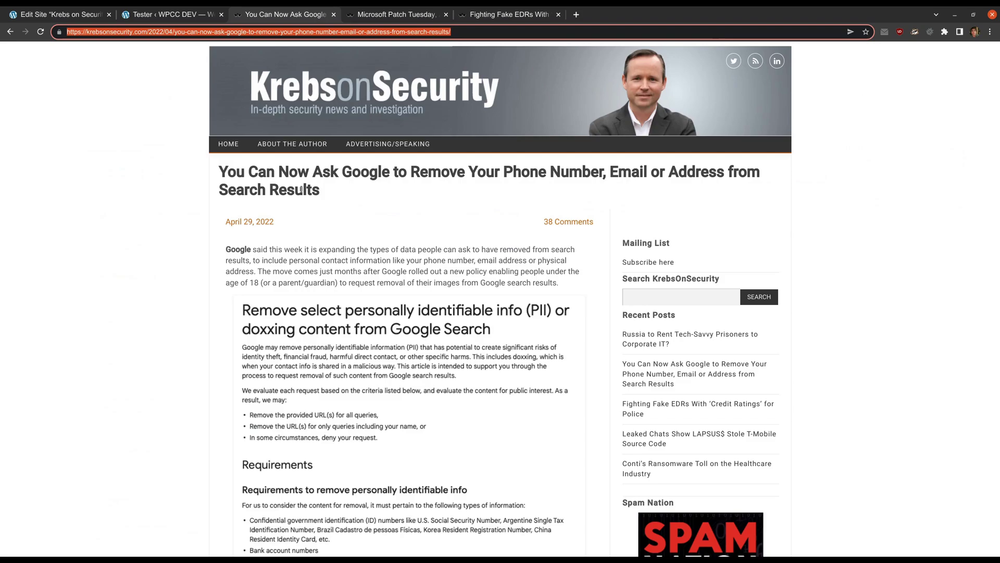
click(377, 19)
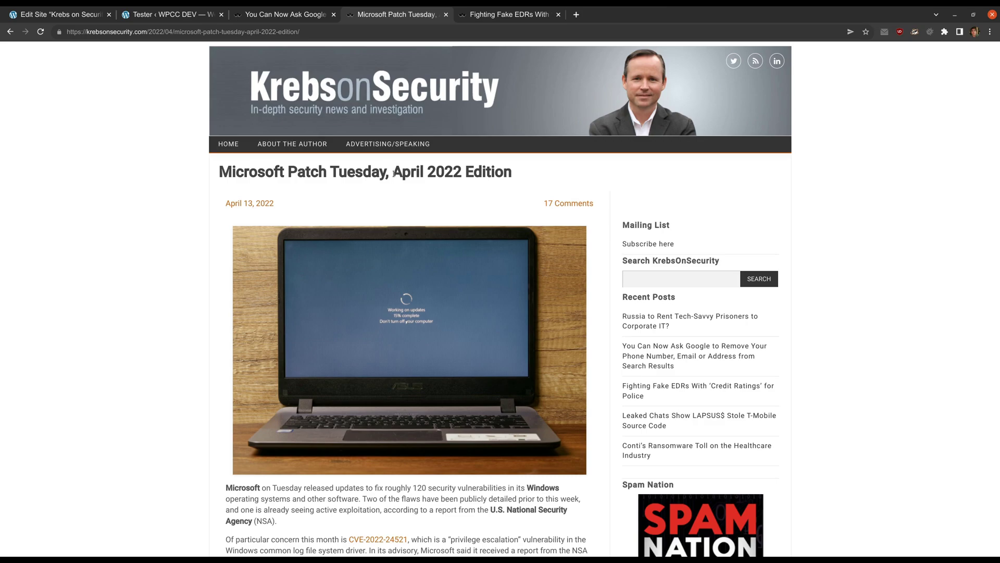
click(499, 14)
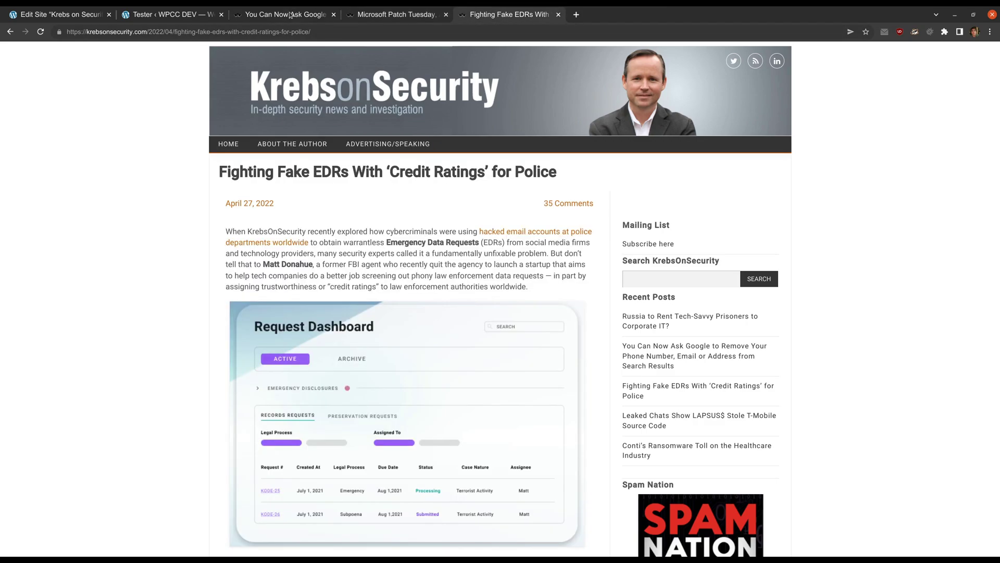
click(290, 14)
double_click(363, 172)
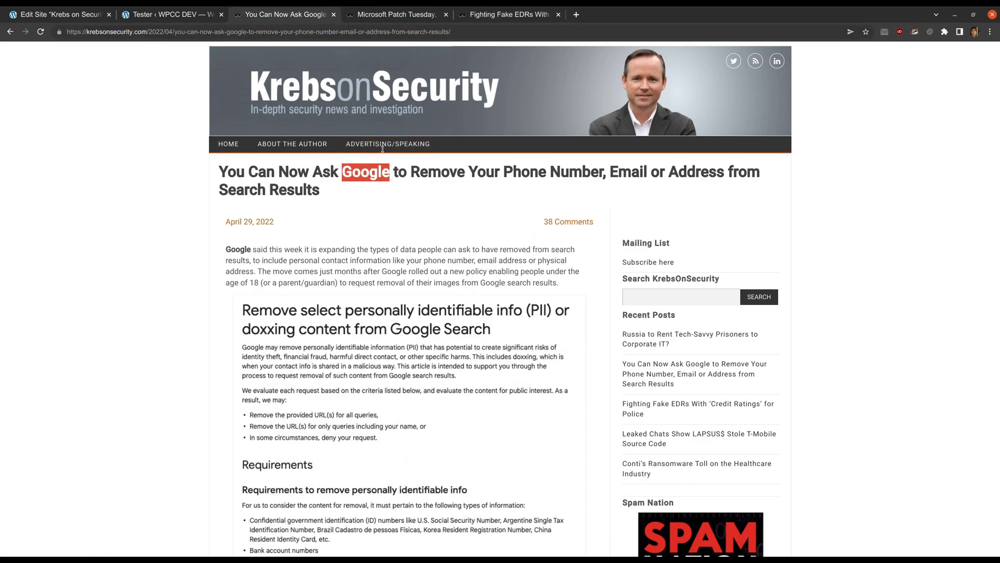
click(408, 19)
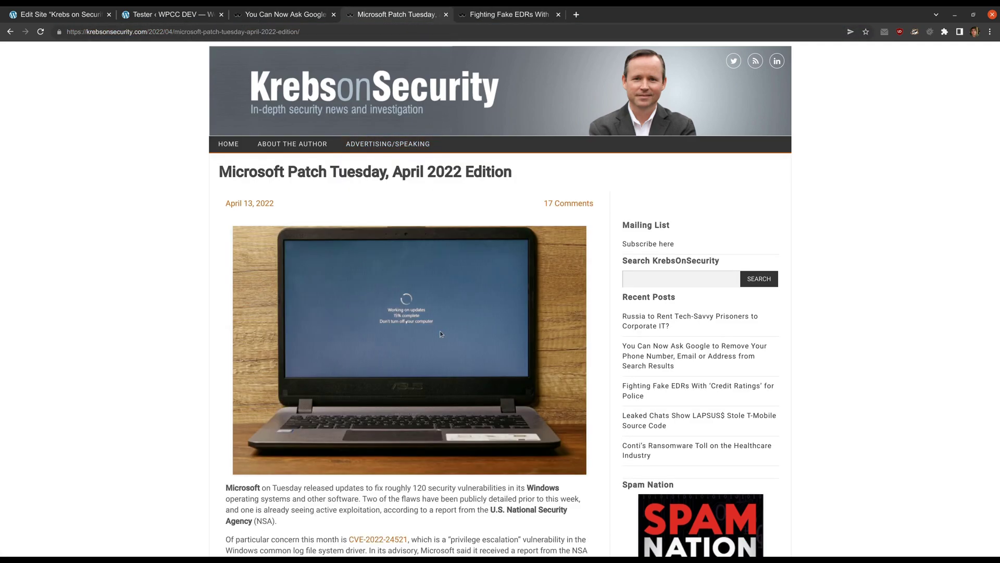
click(154, 14)
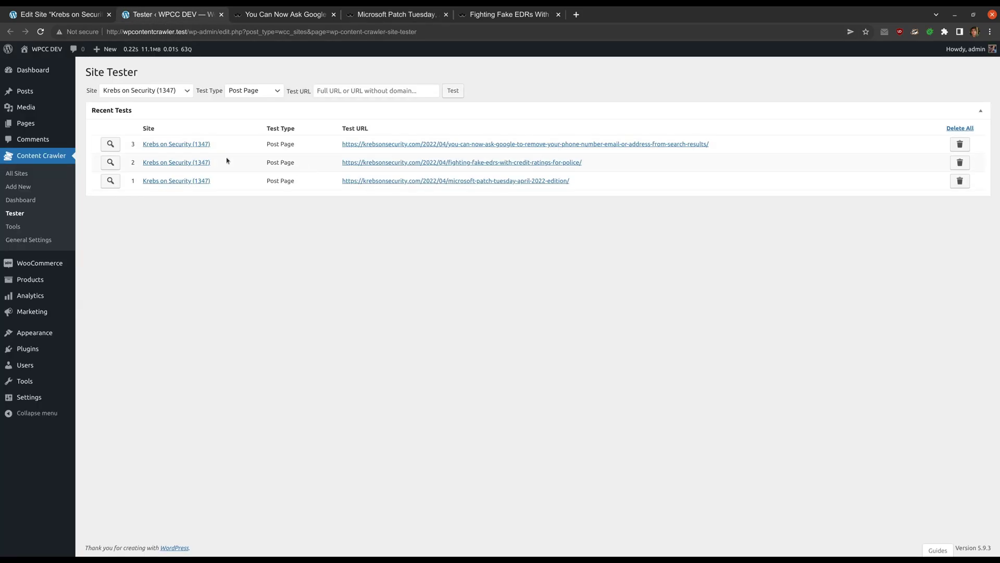
- Rerun the Site Tester tests for the Google removal-request, Fake EDRs and Patch Tuesday articles
click(110, 145)
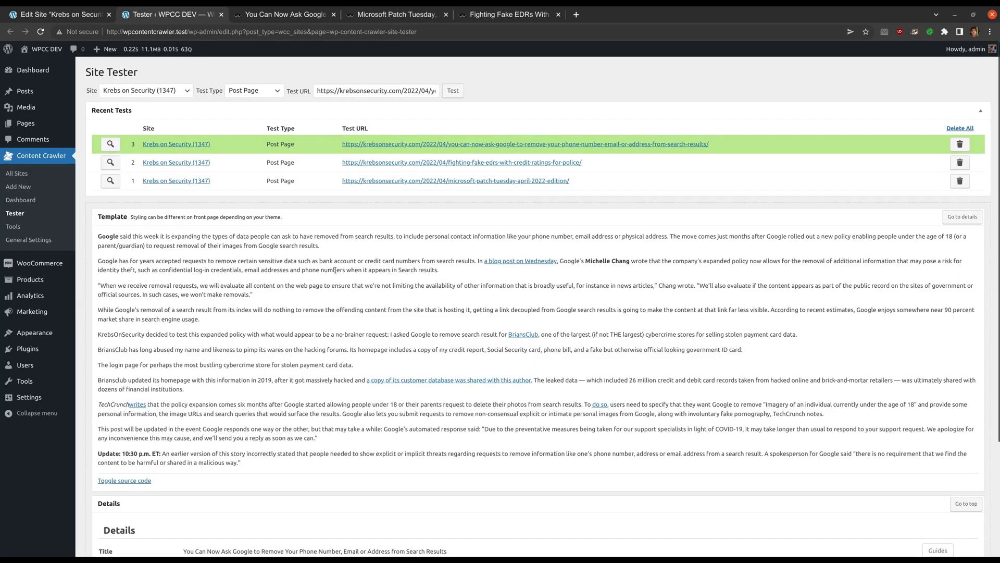
scroll(308, 285, down, 1)
scroll(308, 286, down, 3)
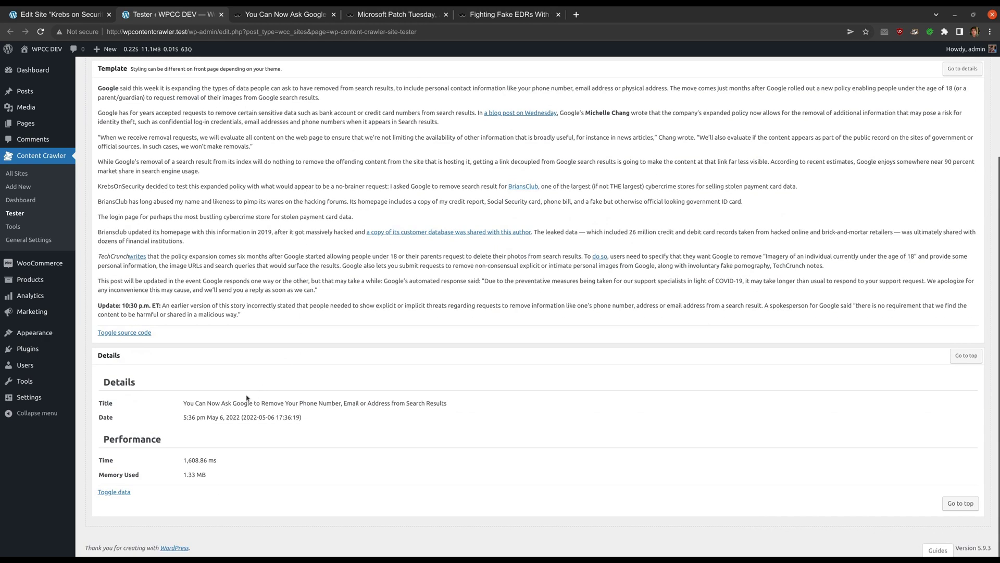
scroll(225, 401, up, 4)
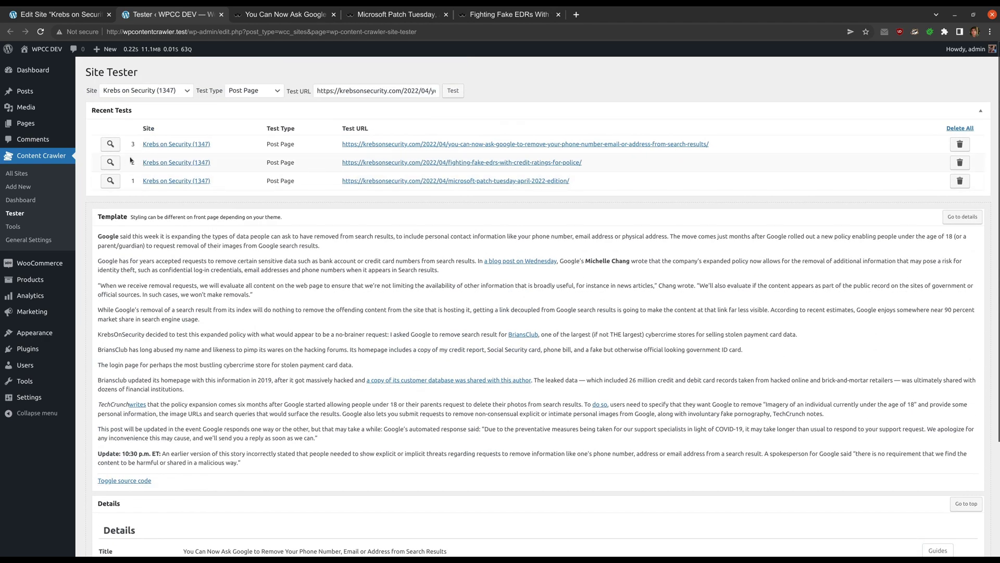
click(110, 163)
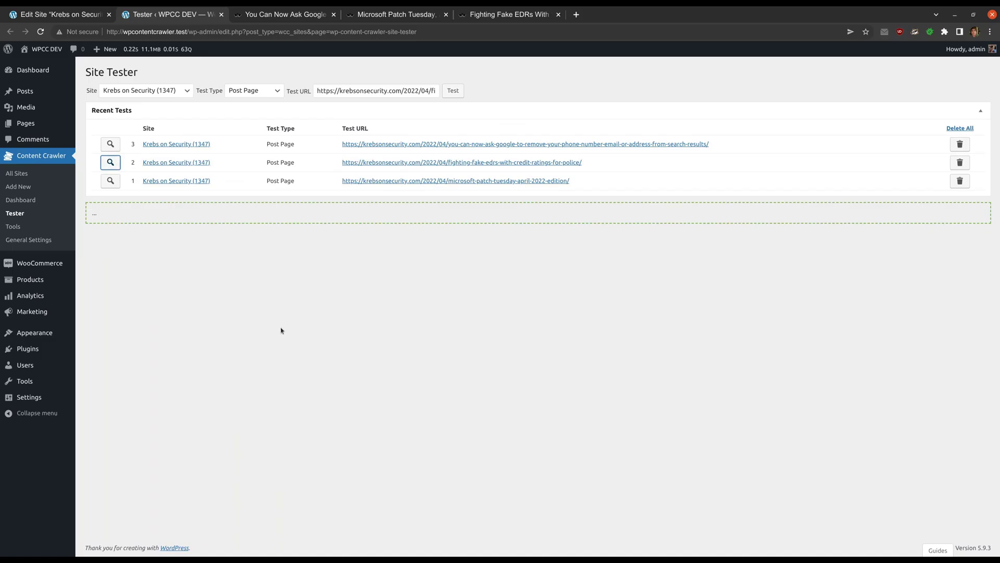
scroll(281, 330, down, 15)
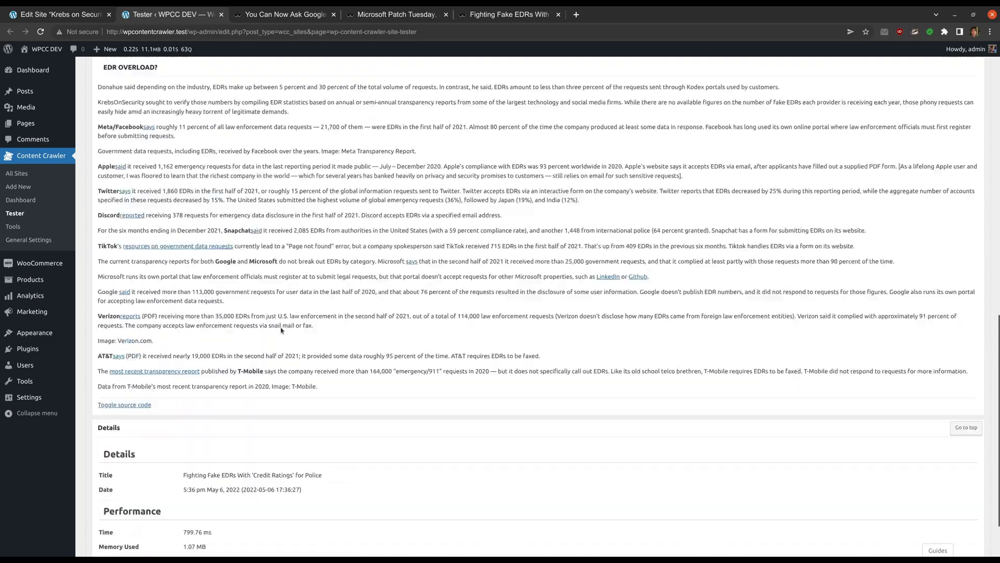
scroll(233, 419, up, 10)
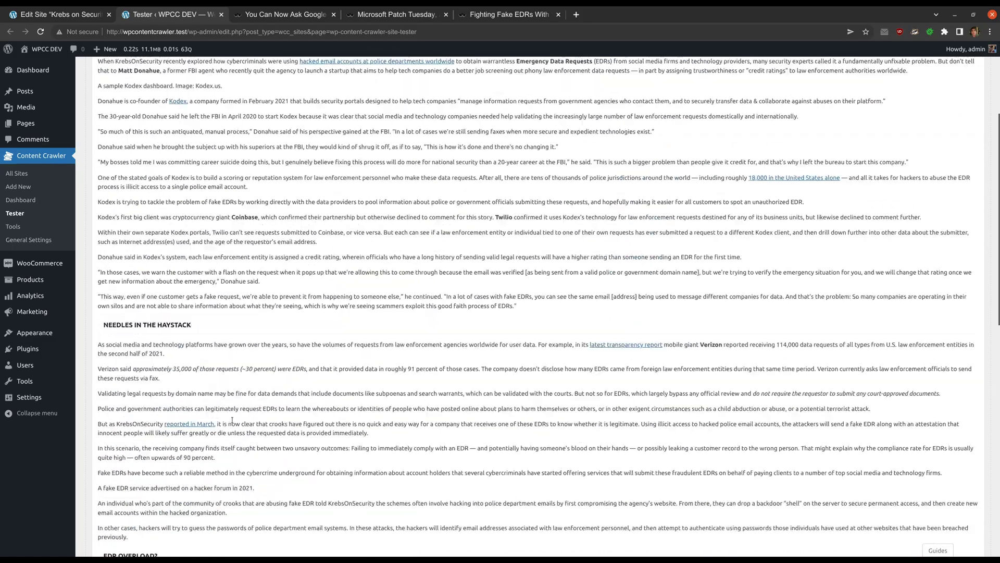
scroll(232, 420, up, 10)
click(111, 181)
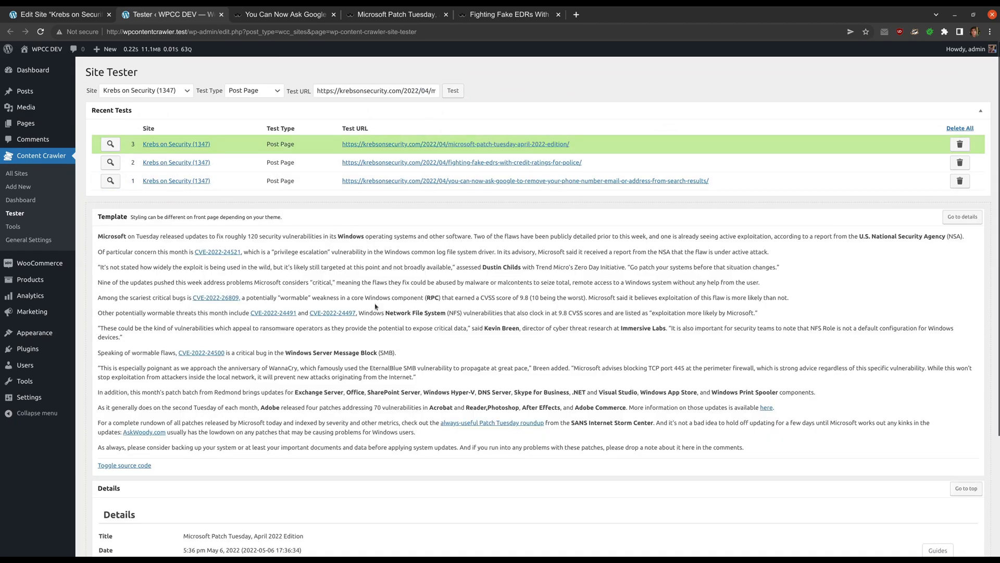
scroll(375, 306, down, 3)
mouse_move(260, 408)
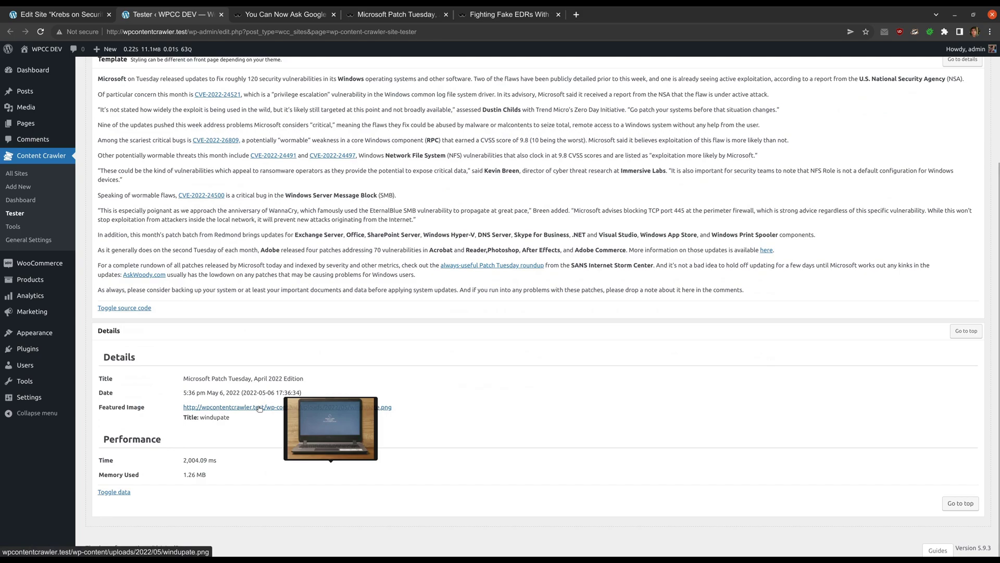
click(57, 16)
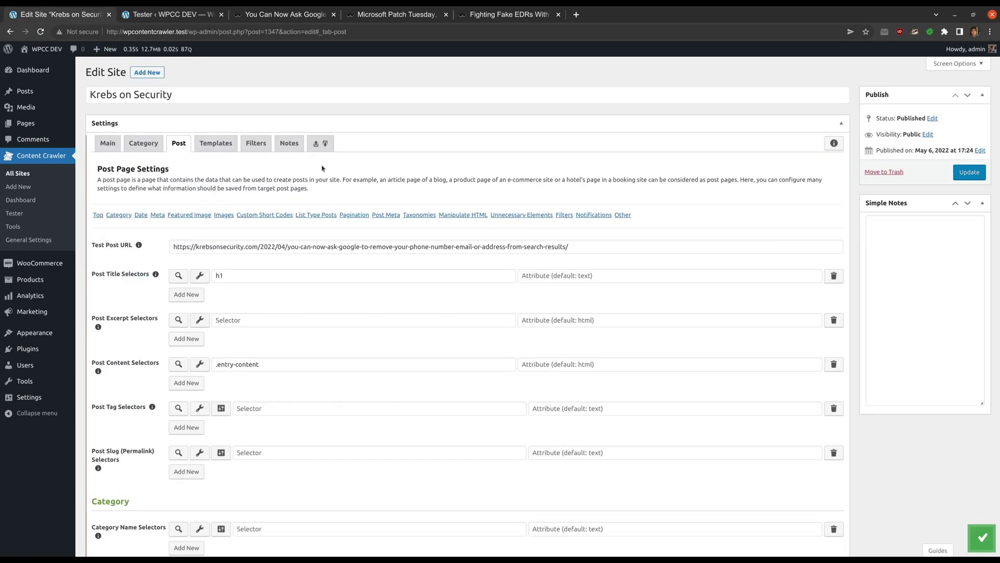
- Add a 'Set featured image' filter action using the cat photo (ID 1334) and save
click(256, 143)
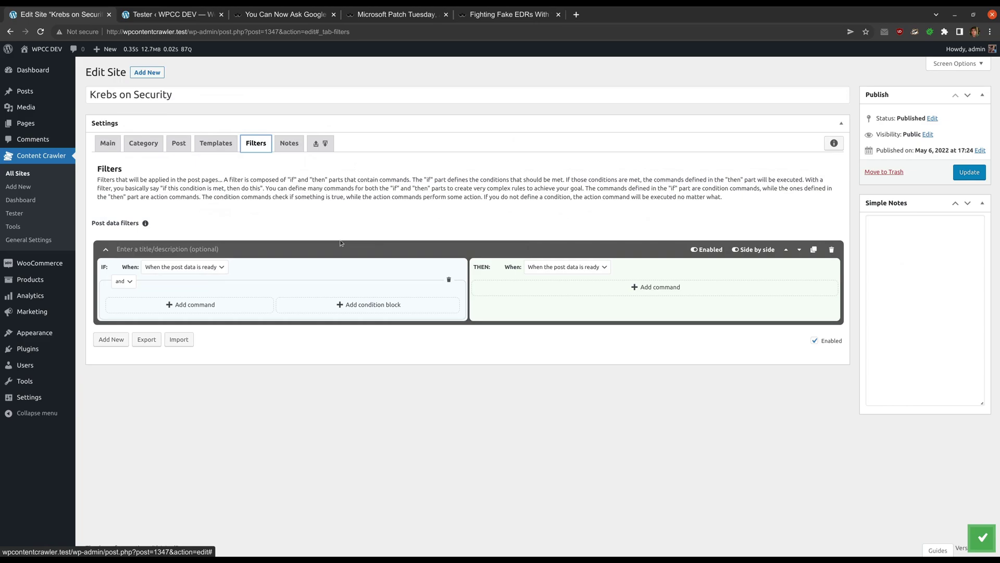
click(570, 291)
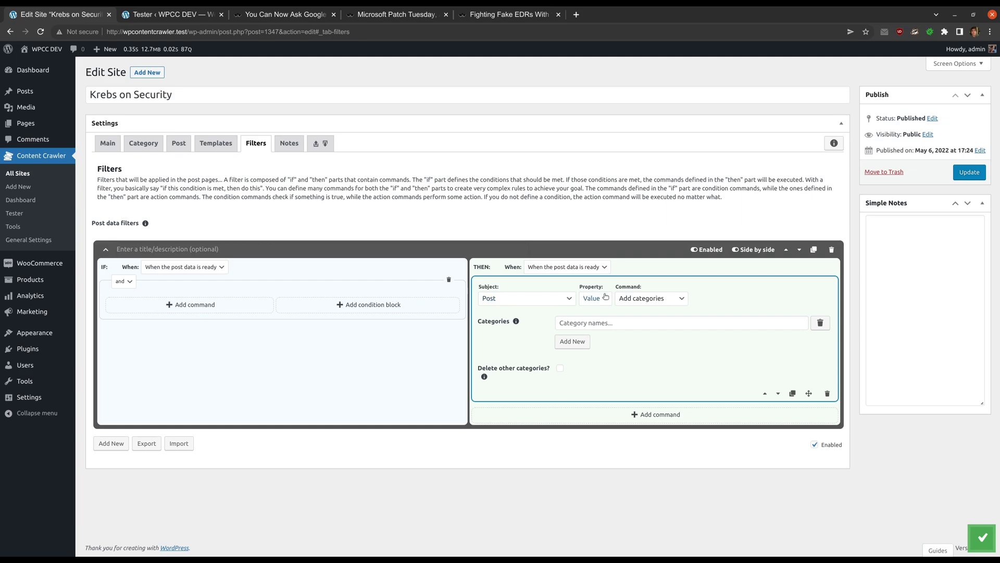
click(646, 298)
click(642, 335)
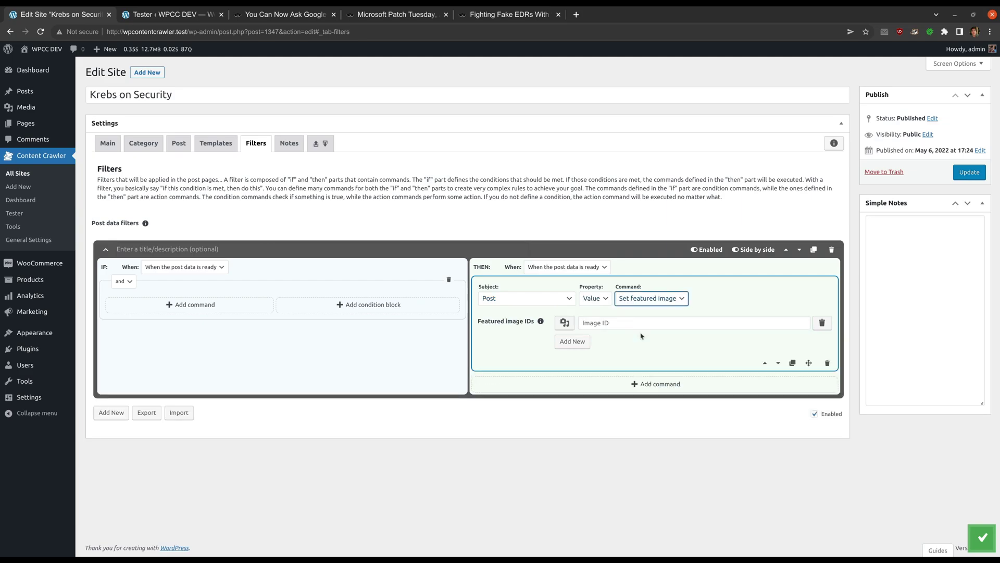
click(630, 322)
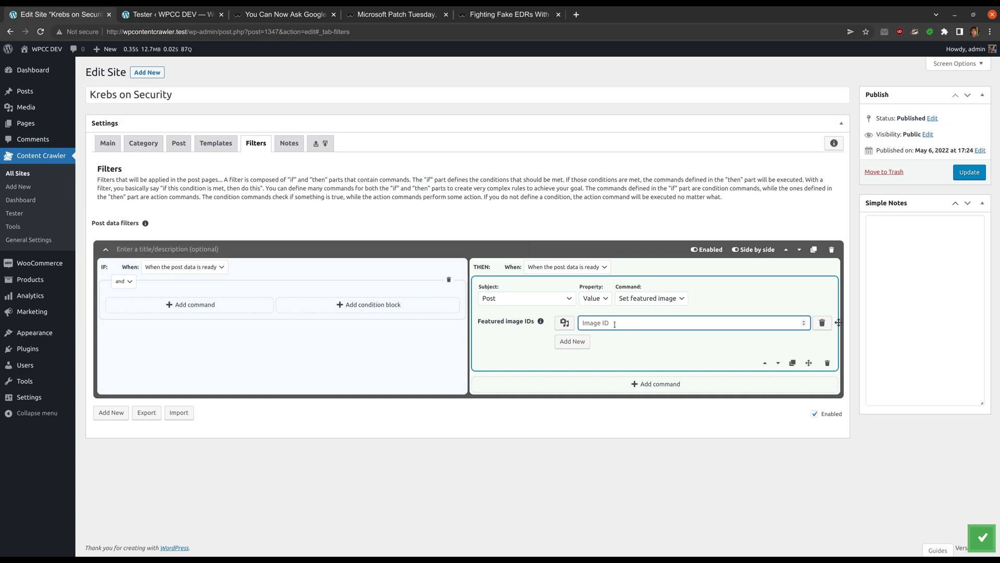
click(565, 322)
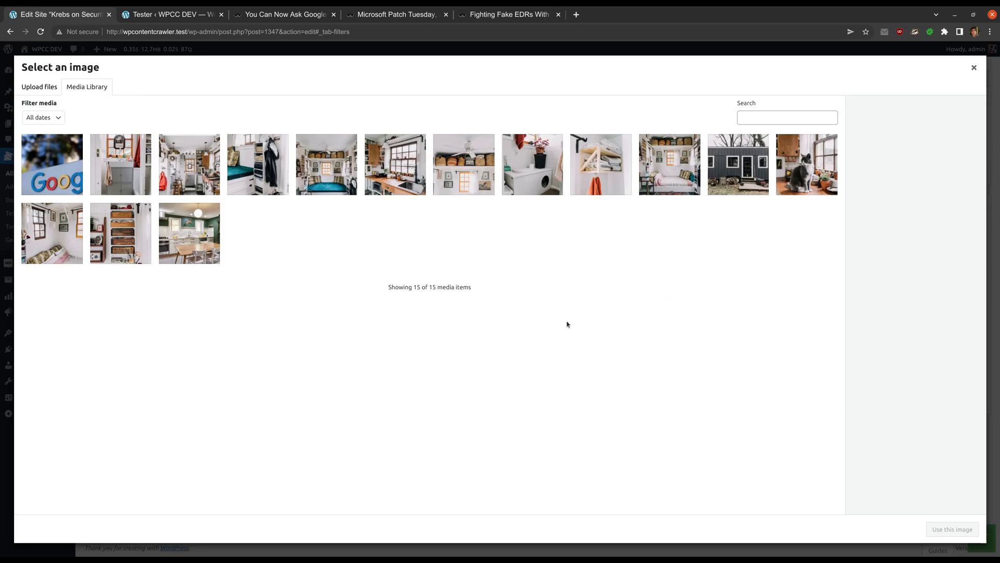
click(785, 178)
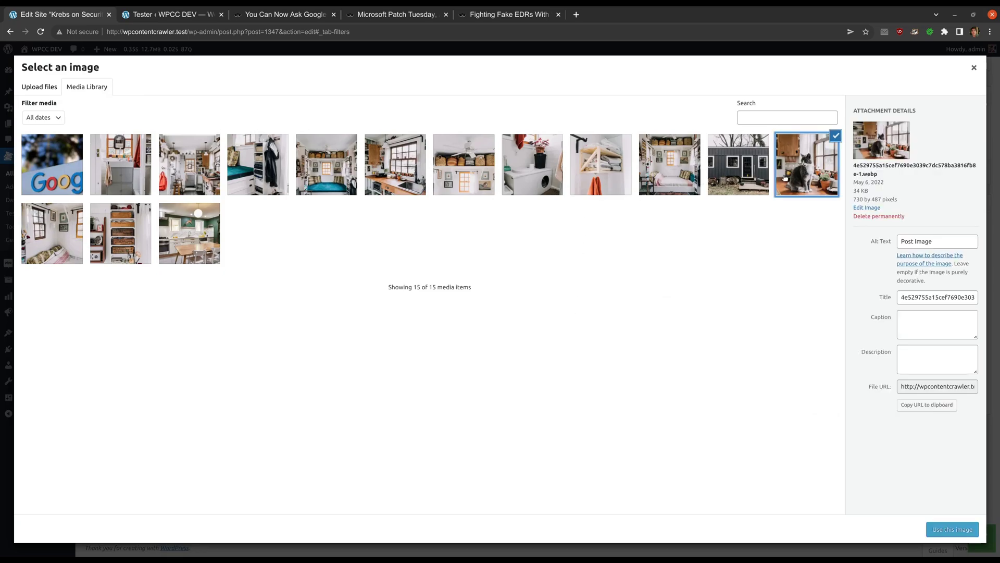
click(952, 528)
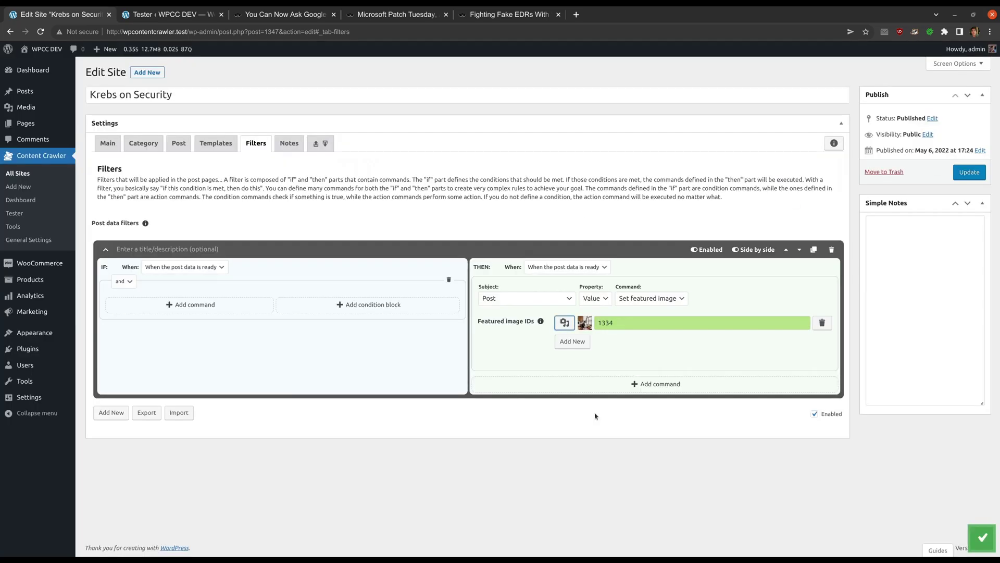
click(981, 536)
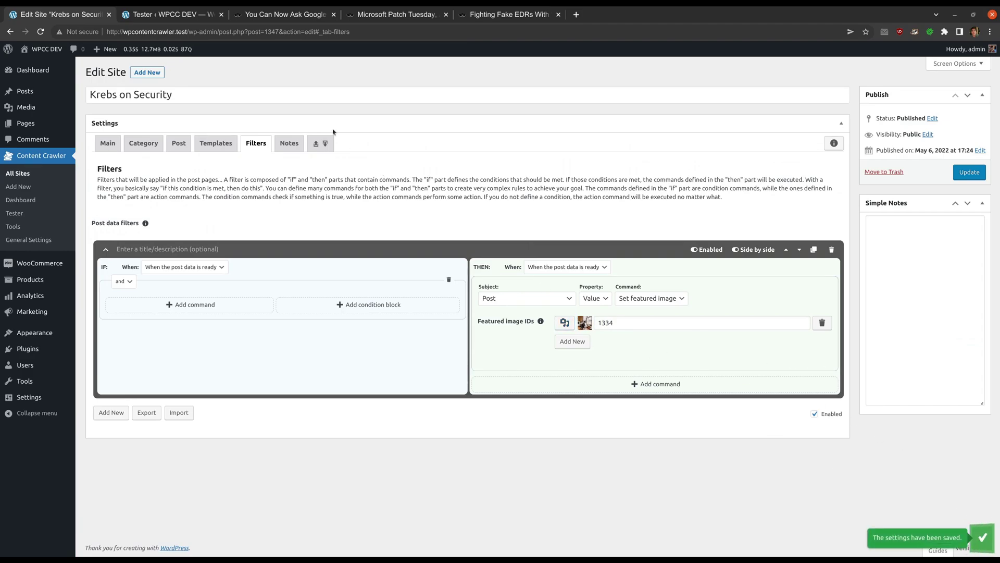
click(175, 14)
- Rerun the Google and Patch Tuesday article tests, checking featured image ID 1334 is assigned
scroll(258, 193, up, 3)
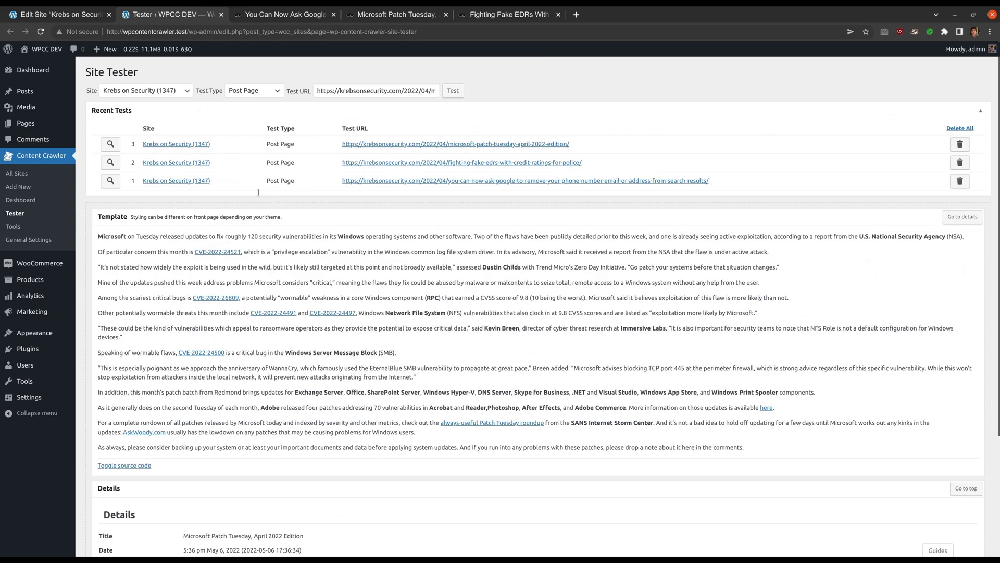
click(110, 181)
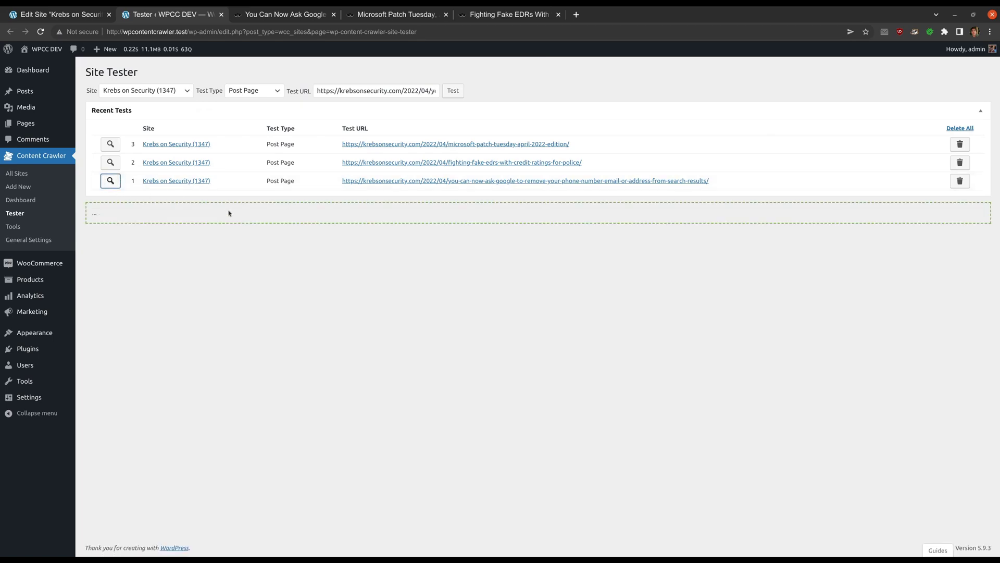
scroll(313, 286, down, 5)
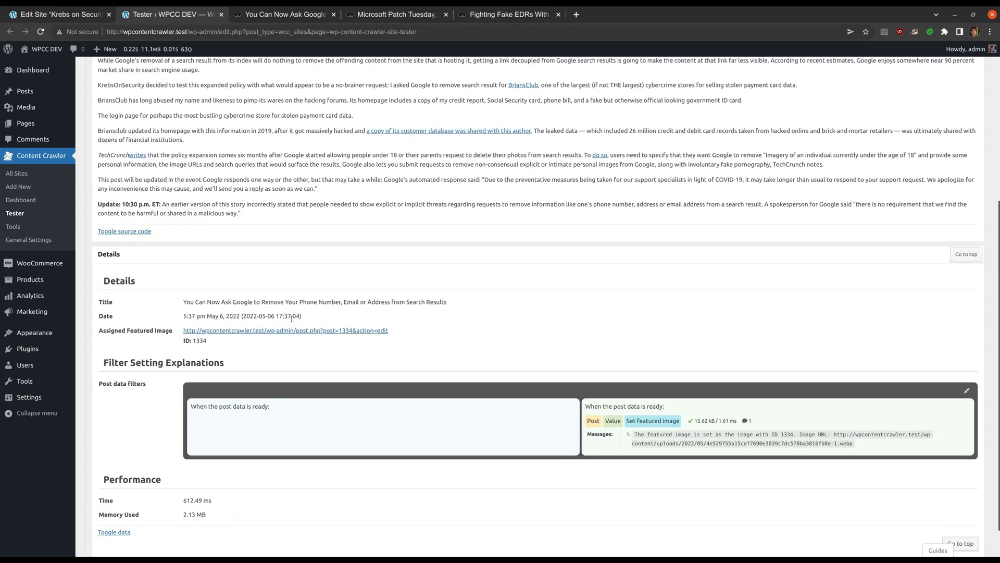
mouse_move(278, 331)
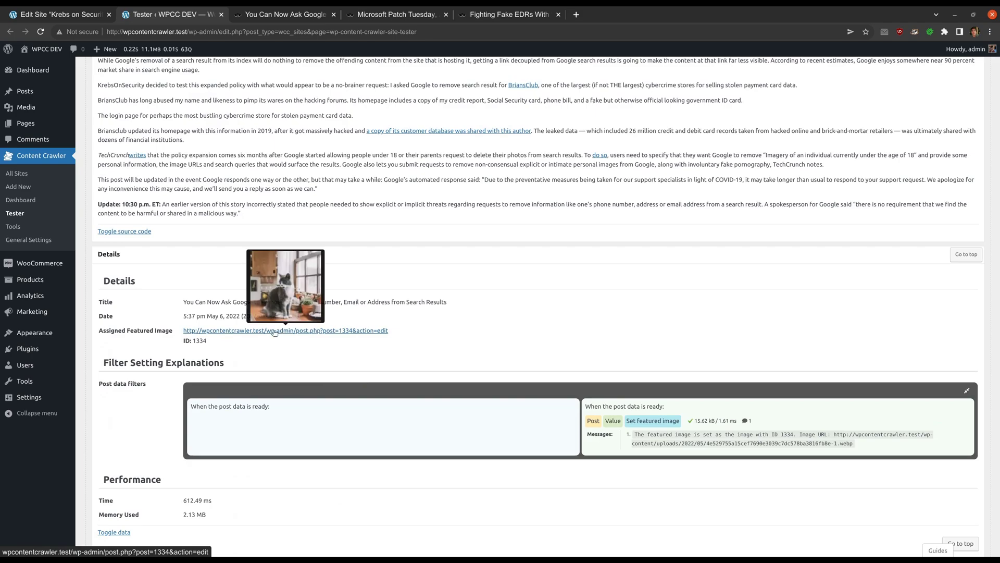
scroll(285, 332, up, 5)
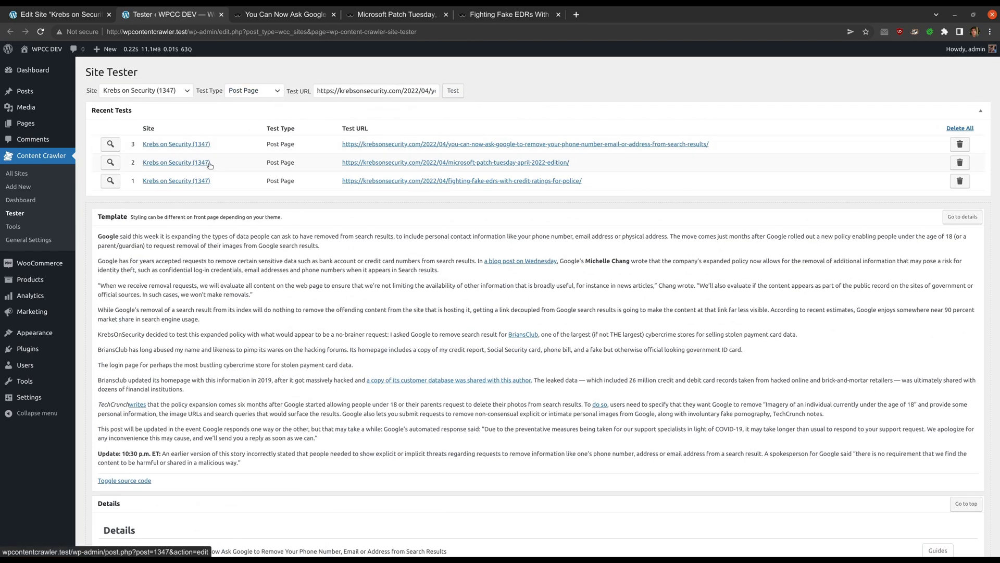
click(110, 162)
scroll(280, 225, down, 10)
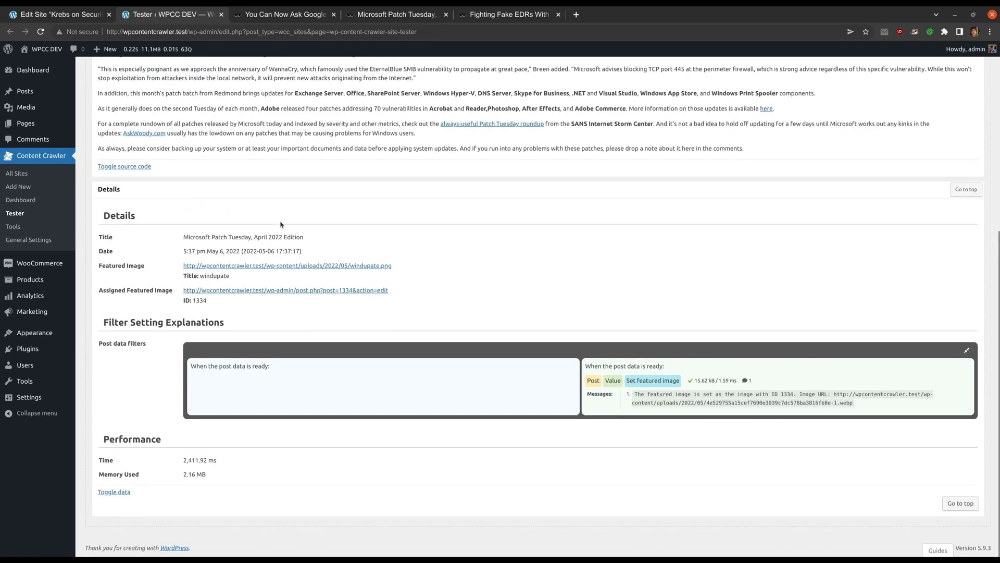
mouse_move(258, 266)
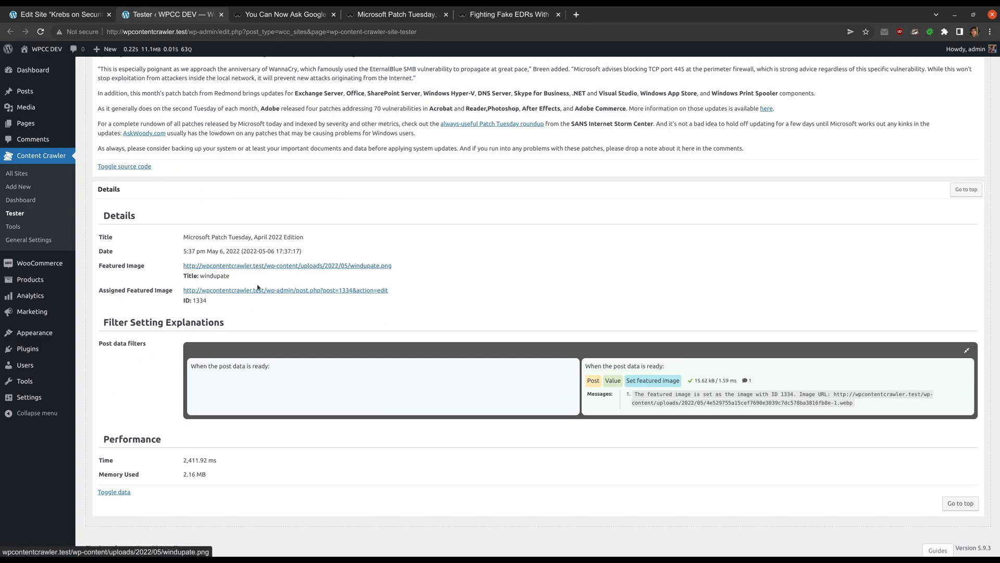
mouse_move(279, 290)
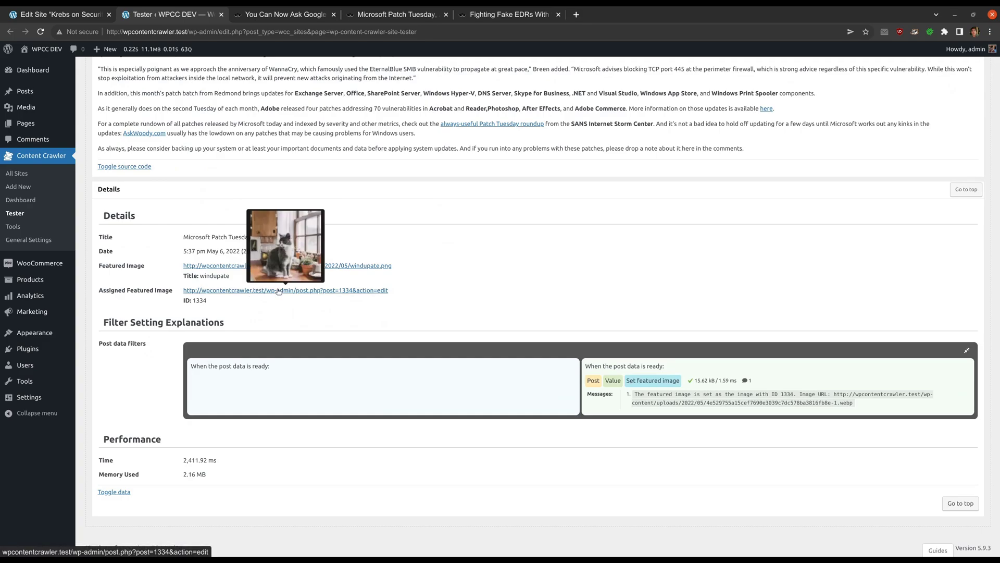
scroll(278, 290, up, 10)
click(357, 92)
- Crawl the Microsoft Patch Tuesday article URL through the Content Crawler Tools post URLs box
key(ctrl+a)
key(ctrl+c)
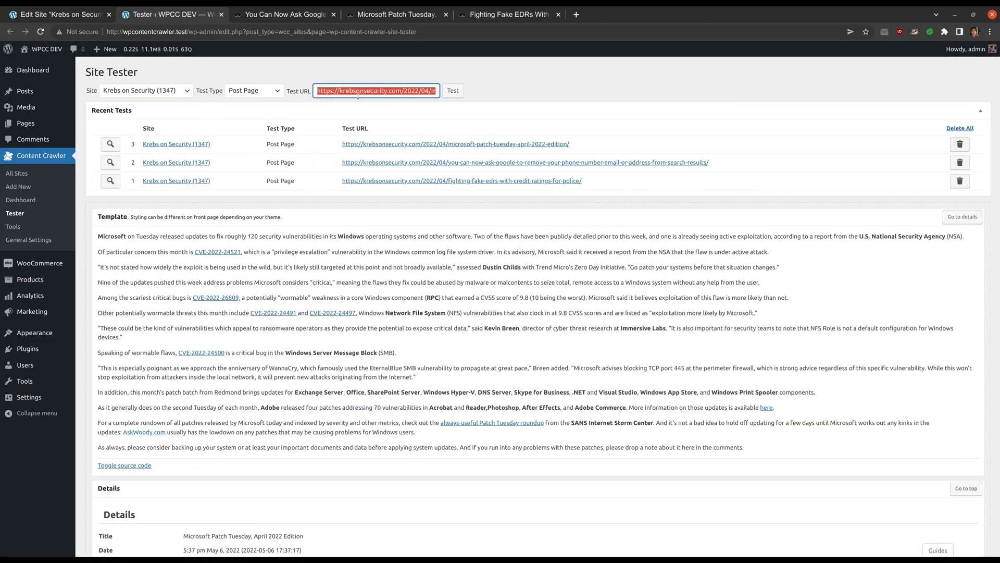
middle_click(29, 227)
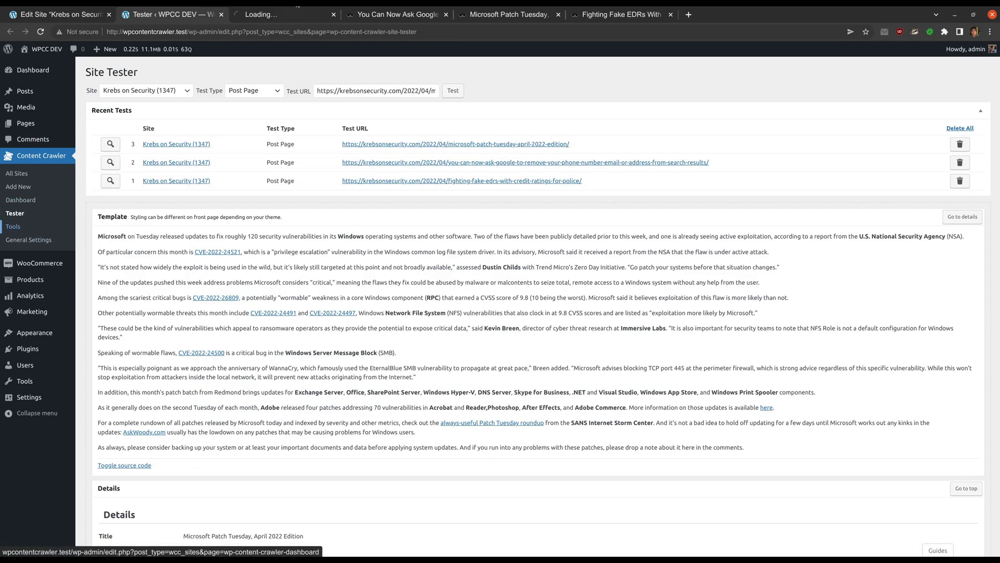
click(287, 14)
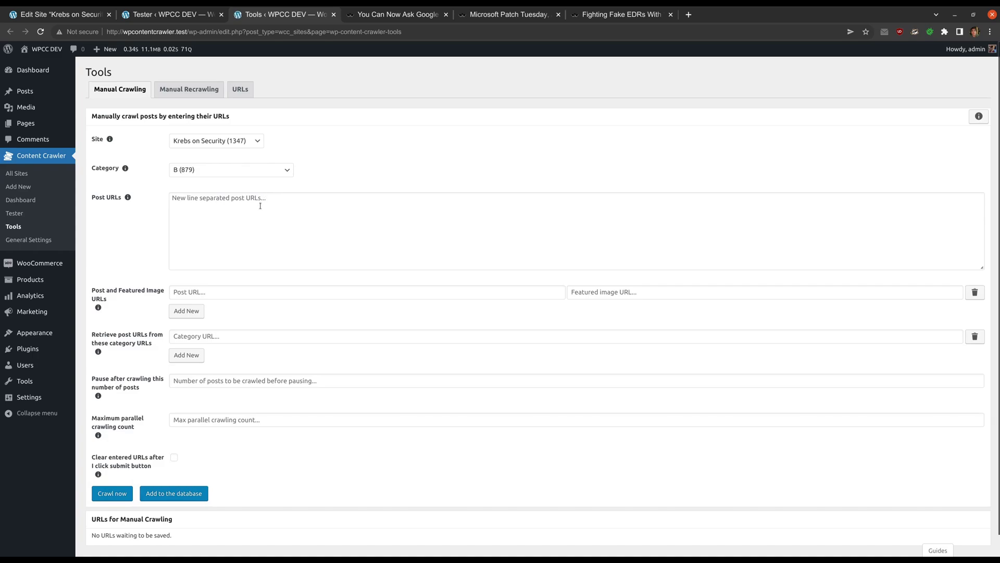
click(260, 206)
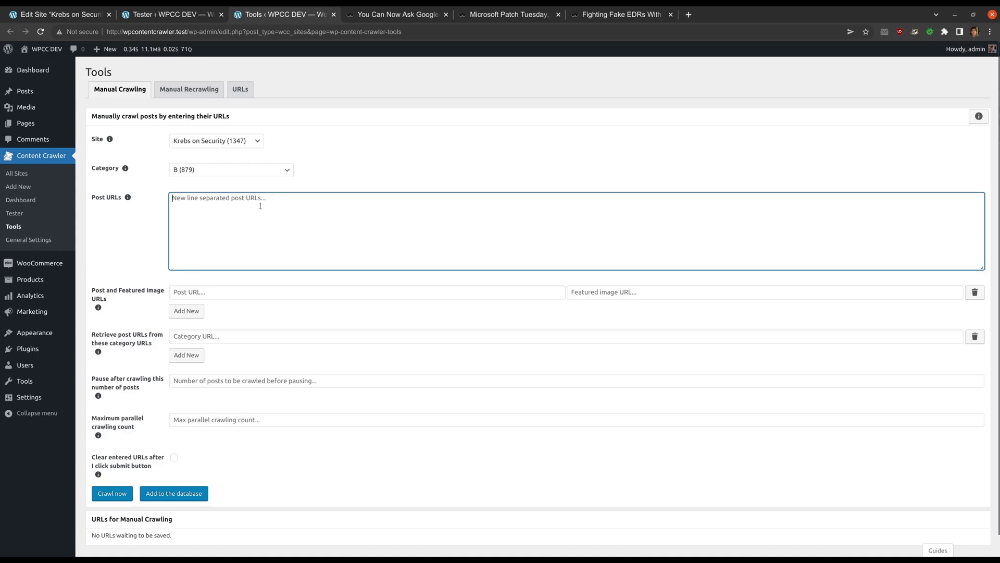
key(ctrl+v)
click(112, 493)
- Review the newly saved post with its cat featured image, then close its tab
scroll(313, 353, down, 2)
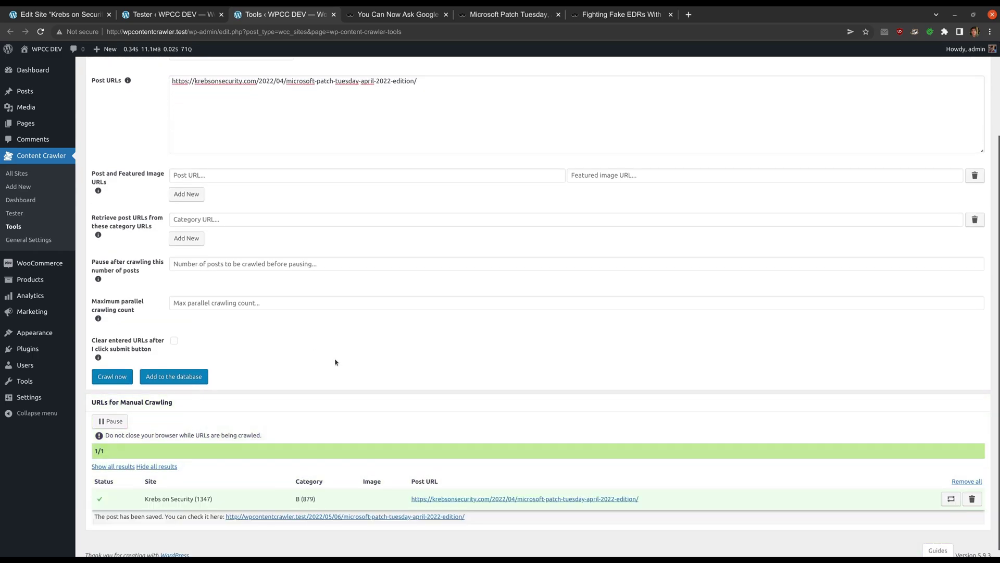
ctrl+click(331, 516)
click(399, 15)
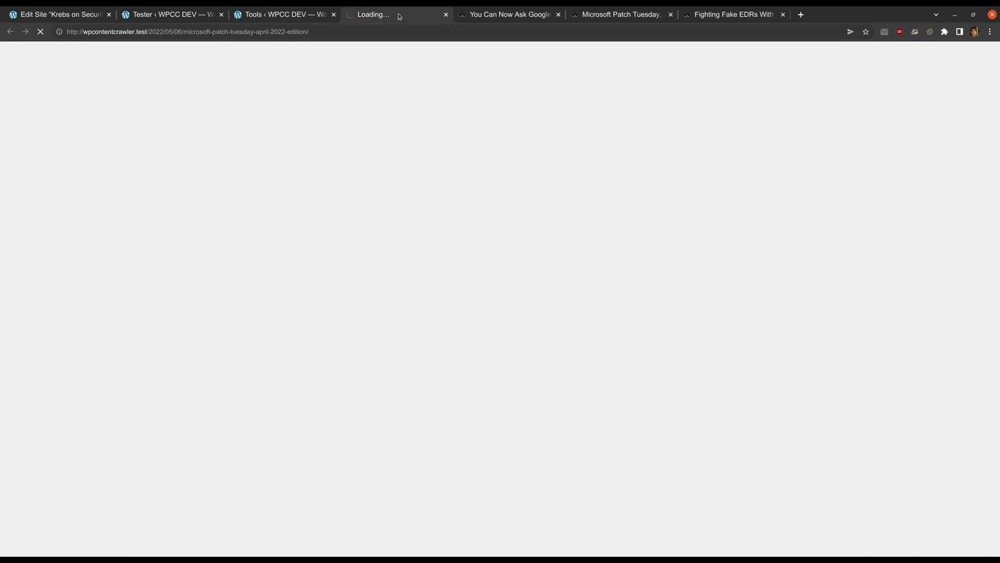
scroll(422, 213, down, 4)
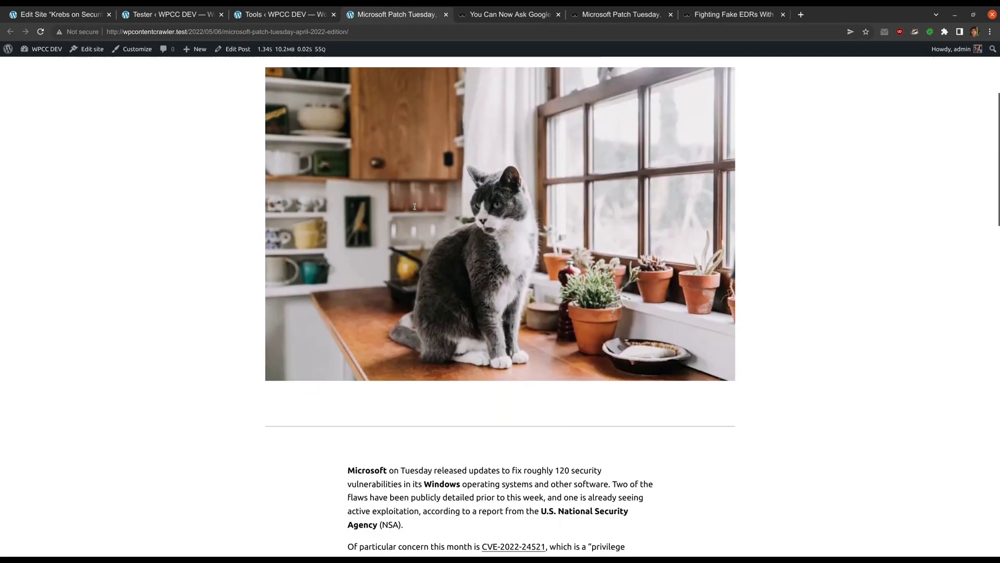
scroll(422, 214, up, 1)
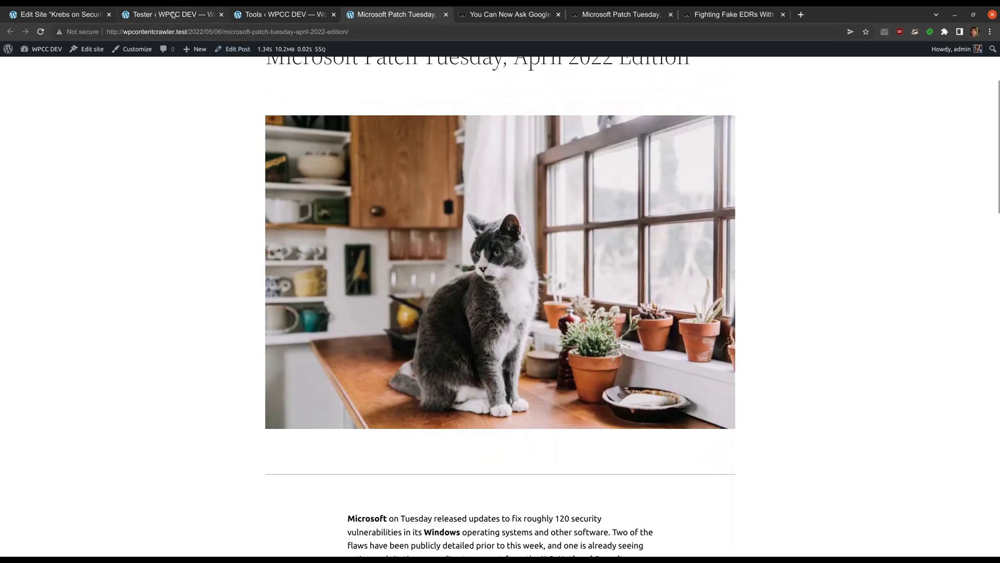
middle_click(378, 14)
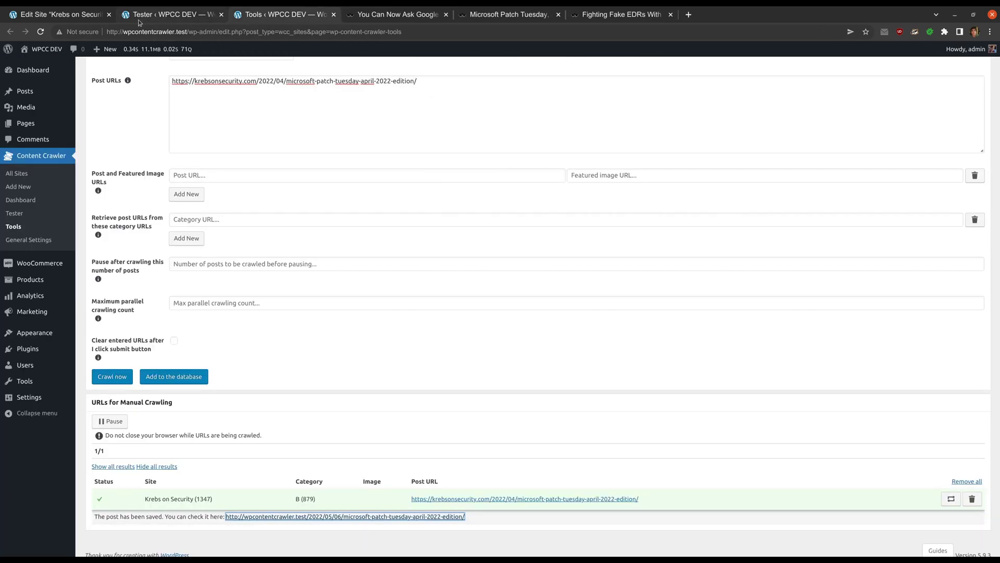
- Copy the Featured Image selector '.entry-content > p:first-child img' from the post page settings
click(87, 15)
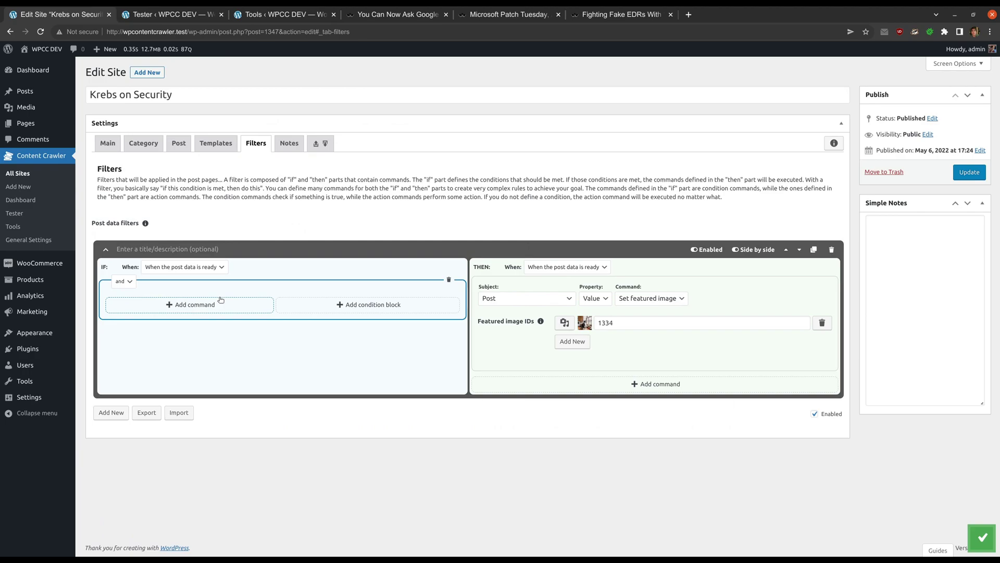
click(179, 143)
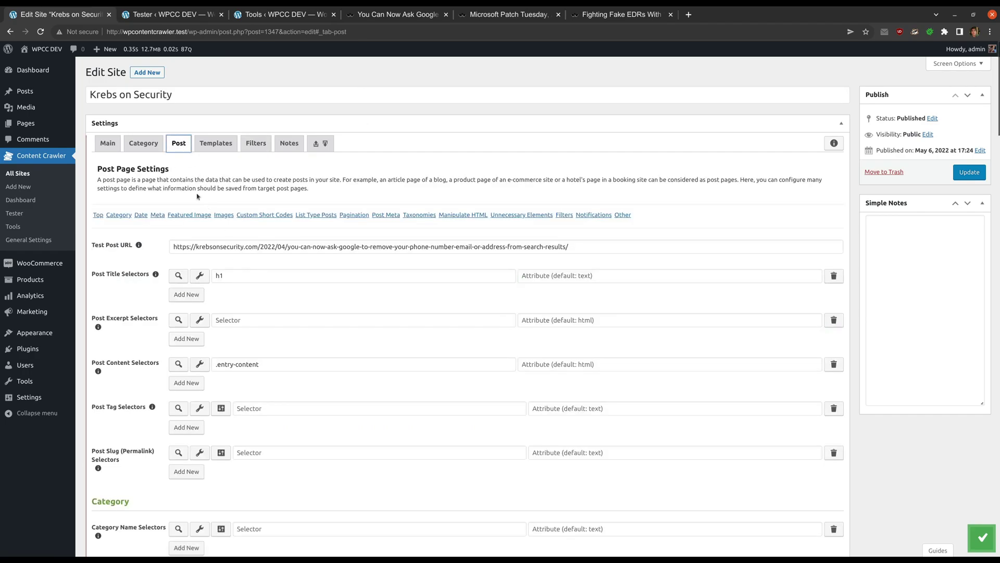
click(178, 215)
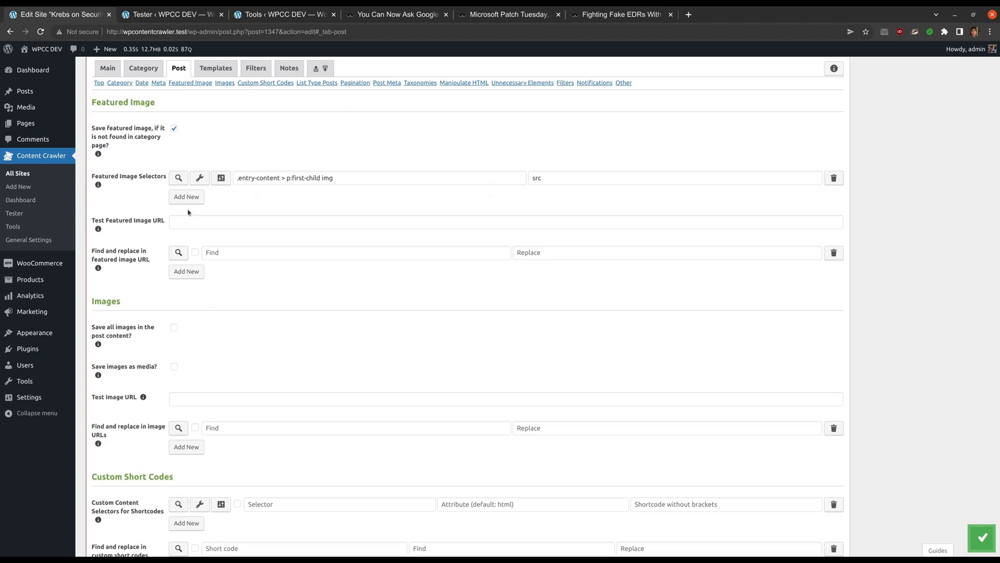
click(333, 177)
key(ctrl+a)
key(ctrl+c)
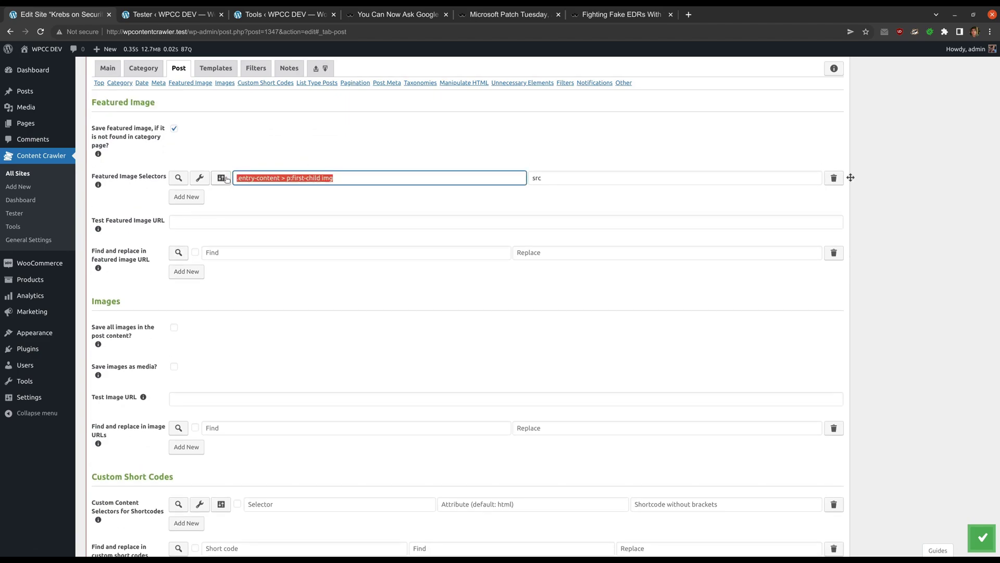
- Add an Element 'Does not exist' filter condition with that selector and save the settings
click(256, 68)
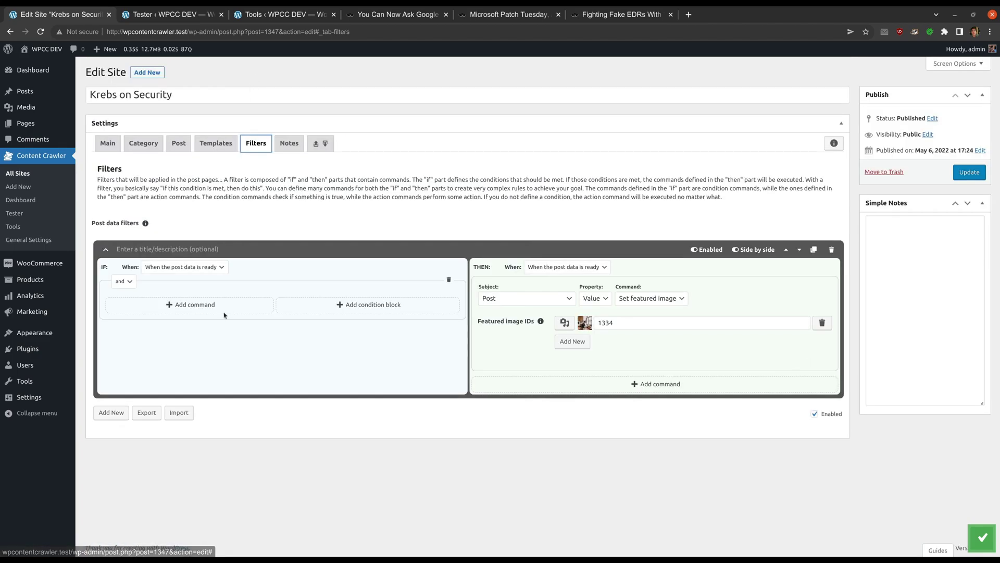
click(209, 304)
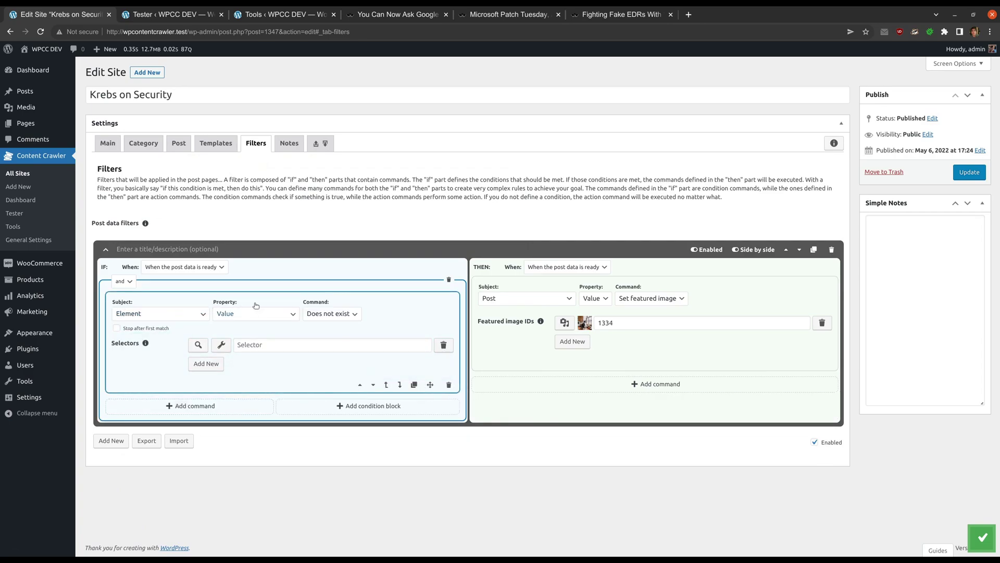
click(309, 342)
key(ctrl+v)
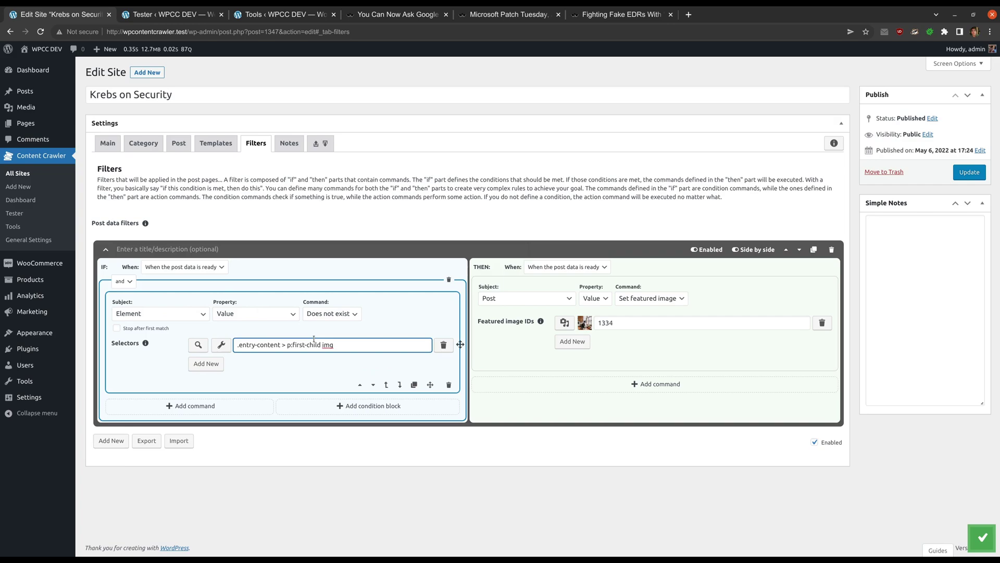
click(364, 179)
key(ctrl+s)
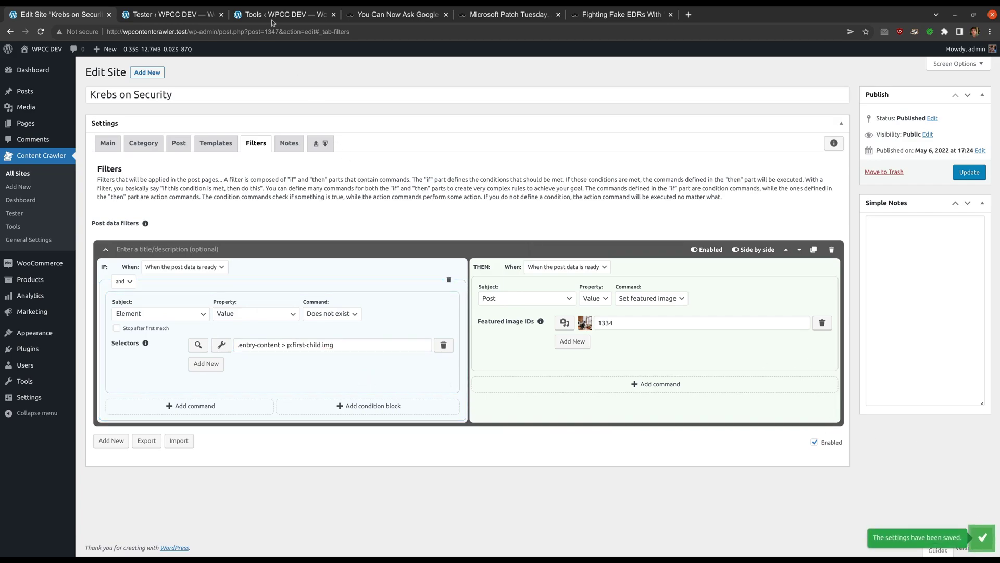
click(149, 15)
scroll(279, 270, down, 3)
scroll(279, 270, up, 3)
- Re-run the post page test in Site Tester and review the results
click(452, 91)
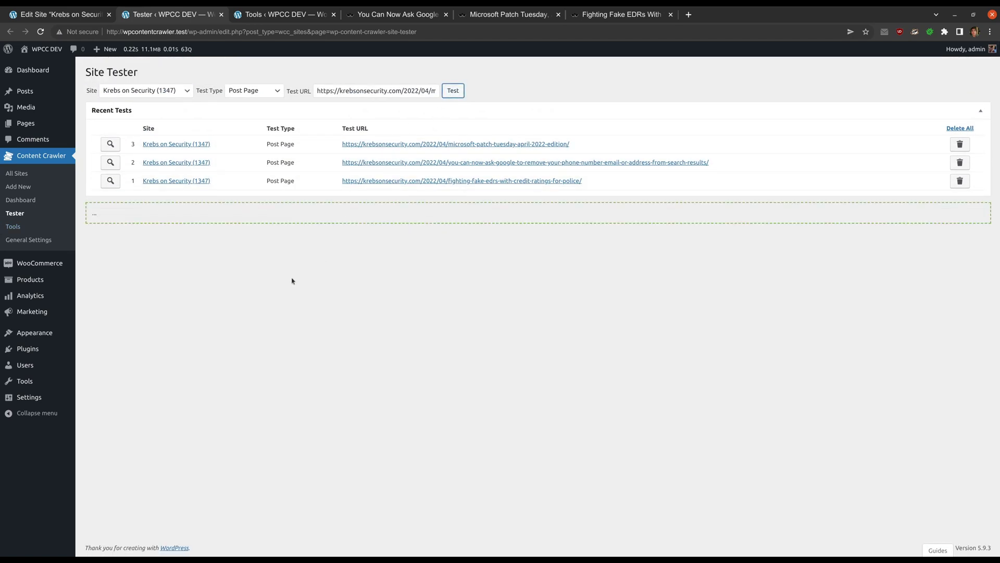
scroll(295, 273, down, 4)
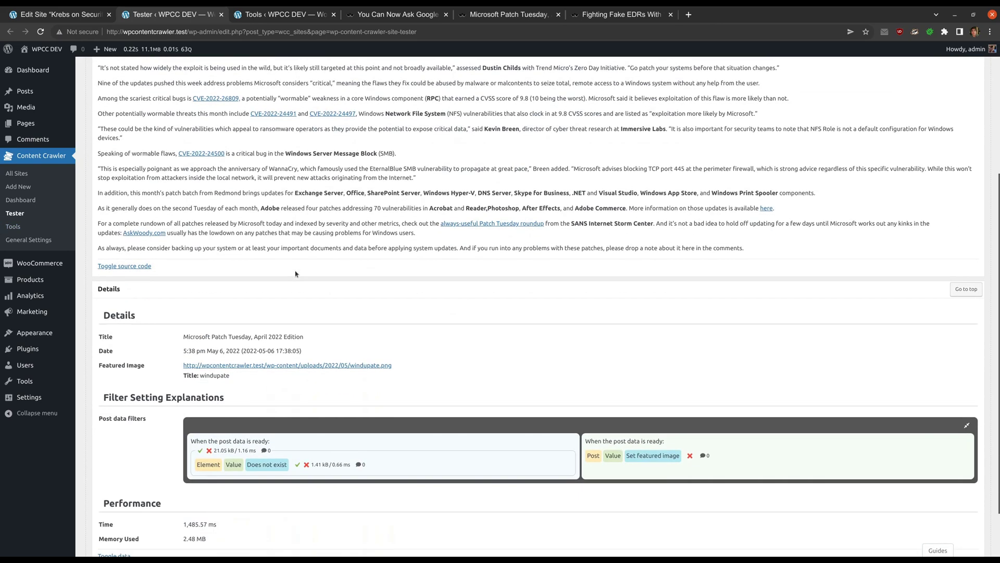
mouse_move(285, 366)
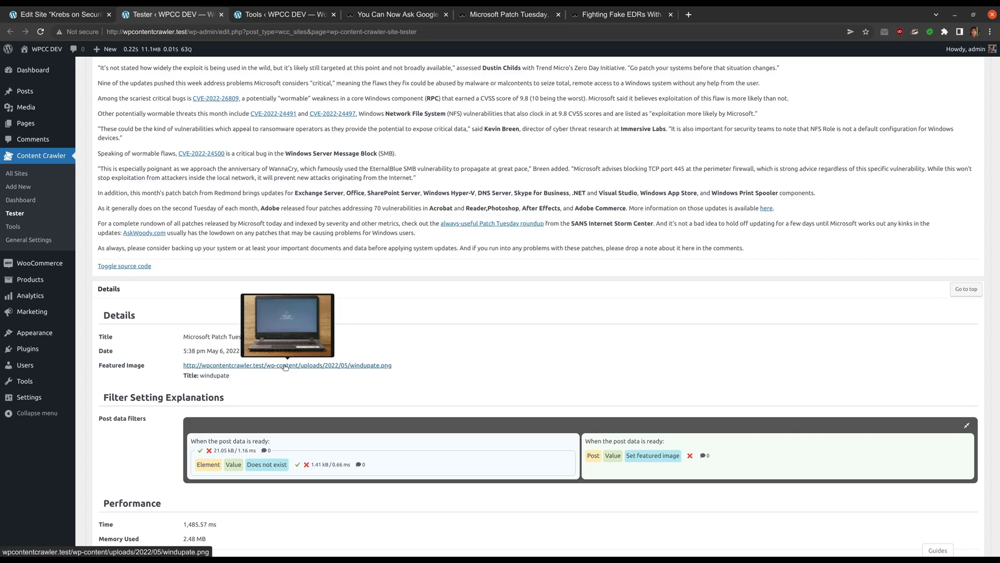
- Recrawl the Microsoft Patch Tuesday post and confirm it shows its original laptop featured image
click(279, 15)
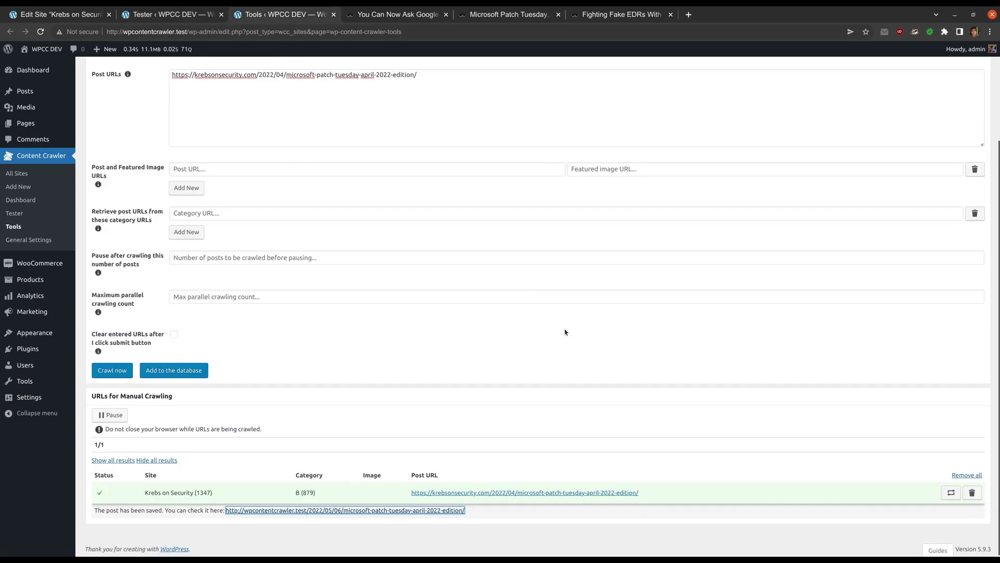
click(951, 493)
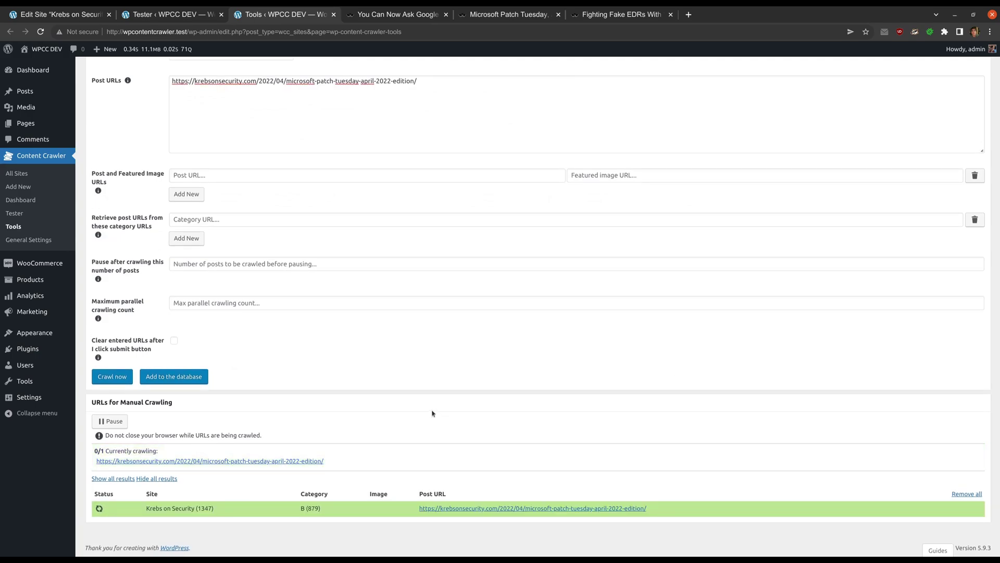
ctrl+click(384, 516)
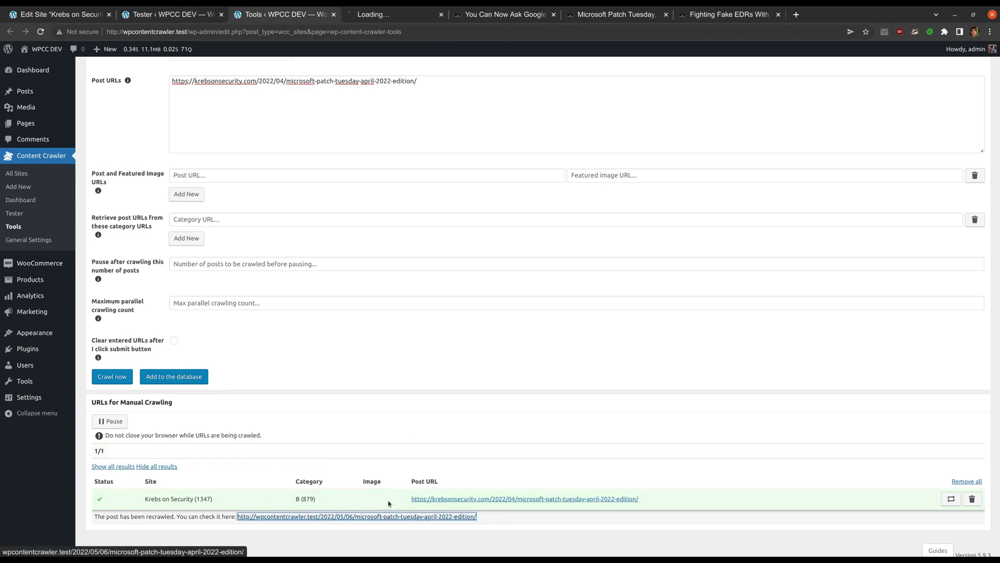
click(388, 16)
scroll(406, 256, down, 2)
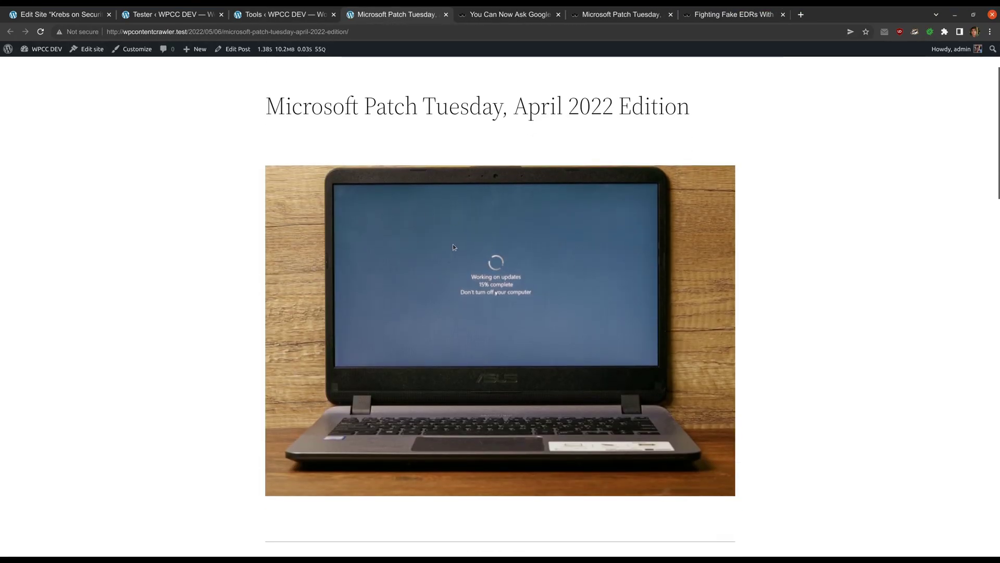
middle_click(405, 19)
- Test the Google removal article's post page and confirm the filter assigned featured image ID 1334
click(166, 16)
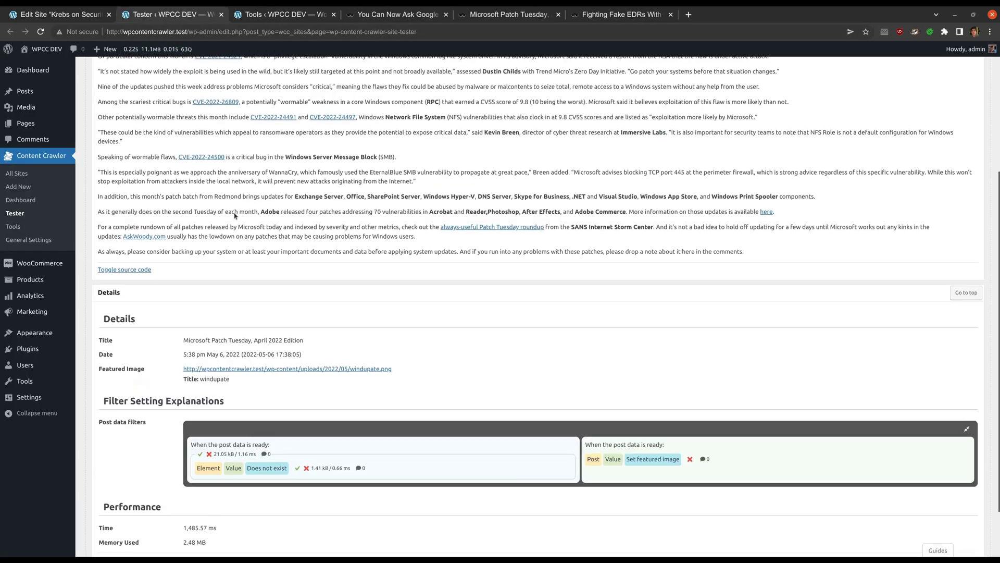
scroll(234, 215, up, 5)
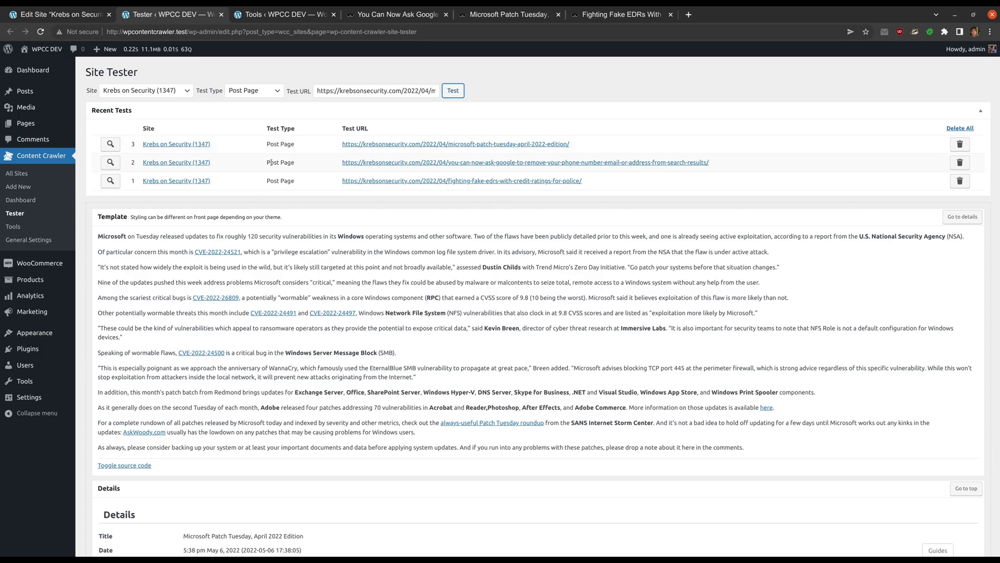
click(111, 162)
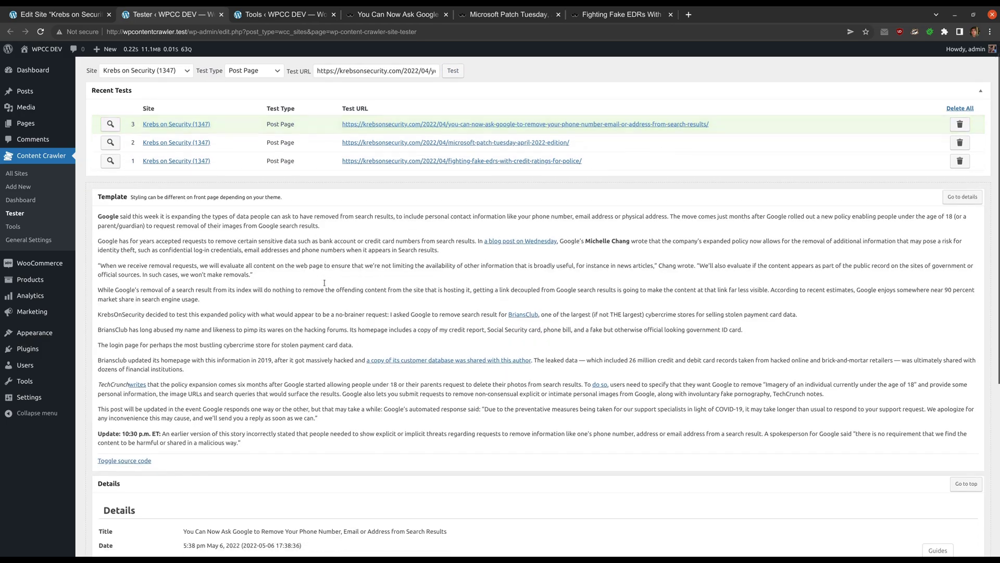
scroll(324, 283, down, 4)
mouse_move(318, 354)
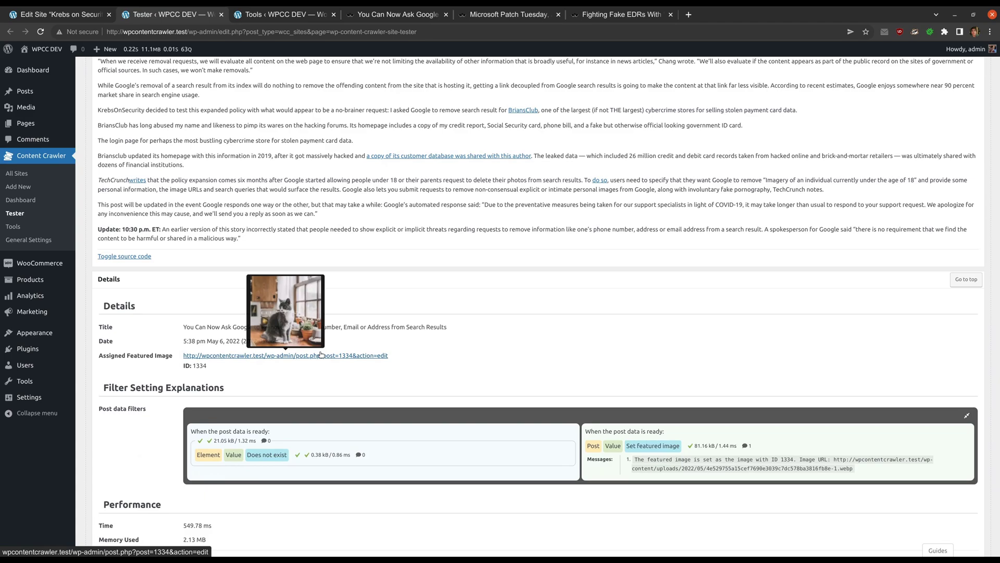
scroll(321, 355, up, 3)
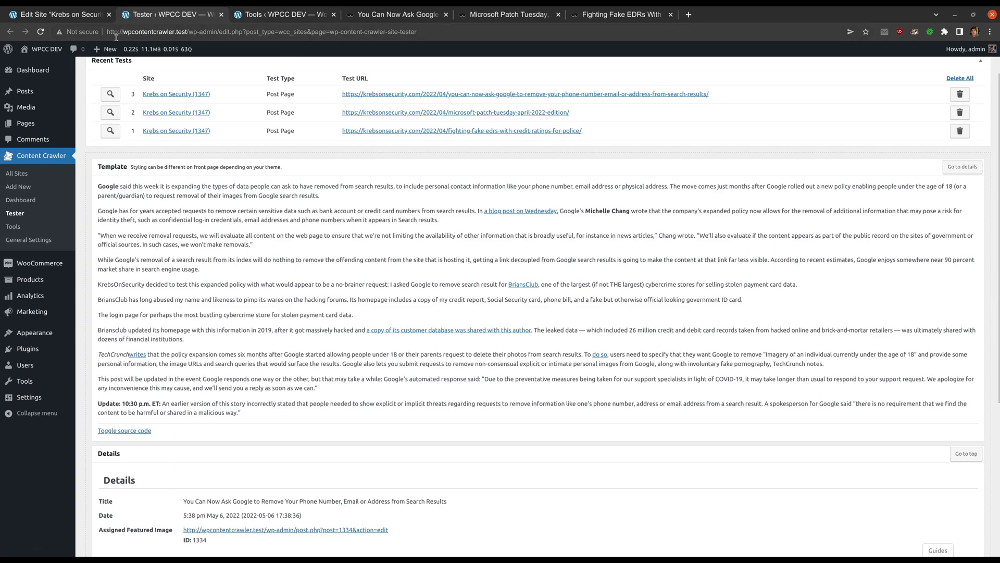
click(78, 16)
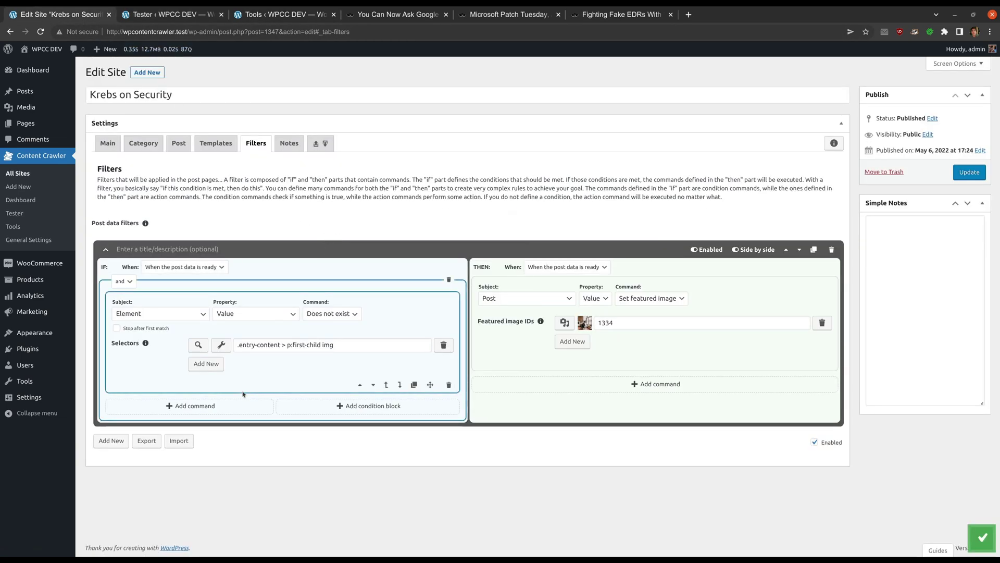
- Add a second filter condition requiring the post title to contain 'google', case-insensitive
click(234, 406)
scroll(229, 399, down, 1)
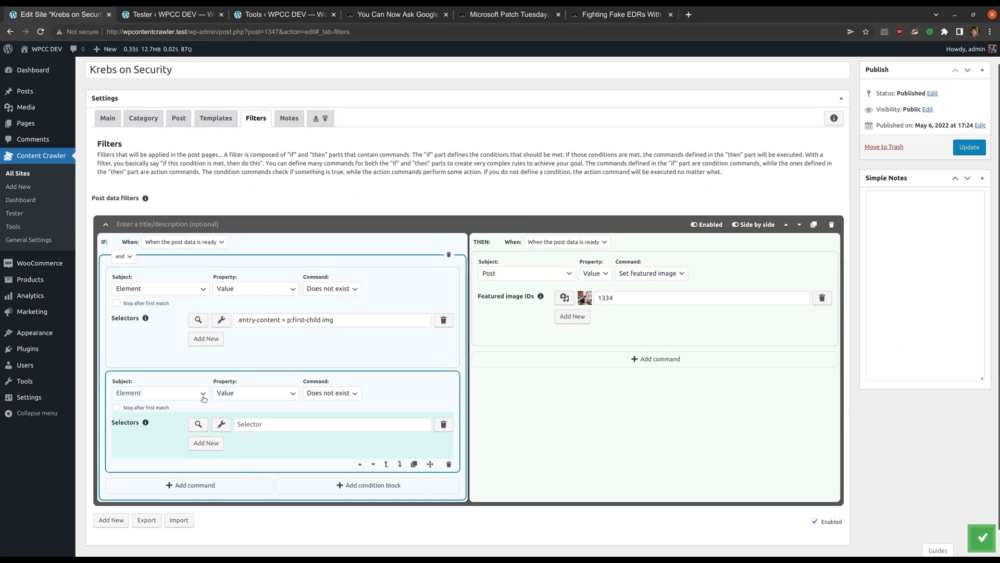
click(157, 393)
click(151, 265)
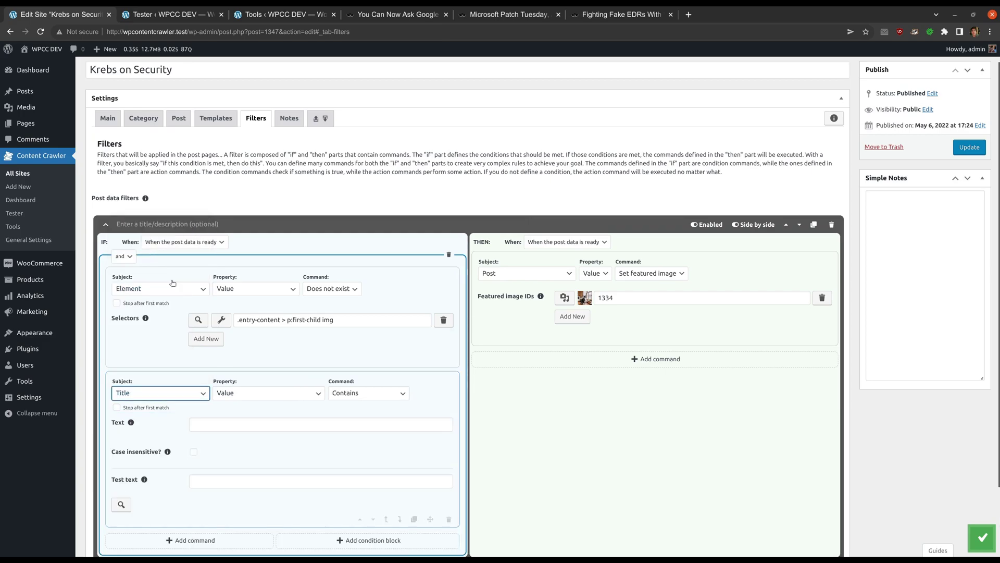
click(243, 428)
scroll(244, 427, down, 2)
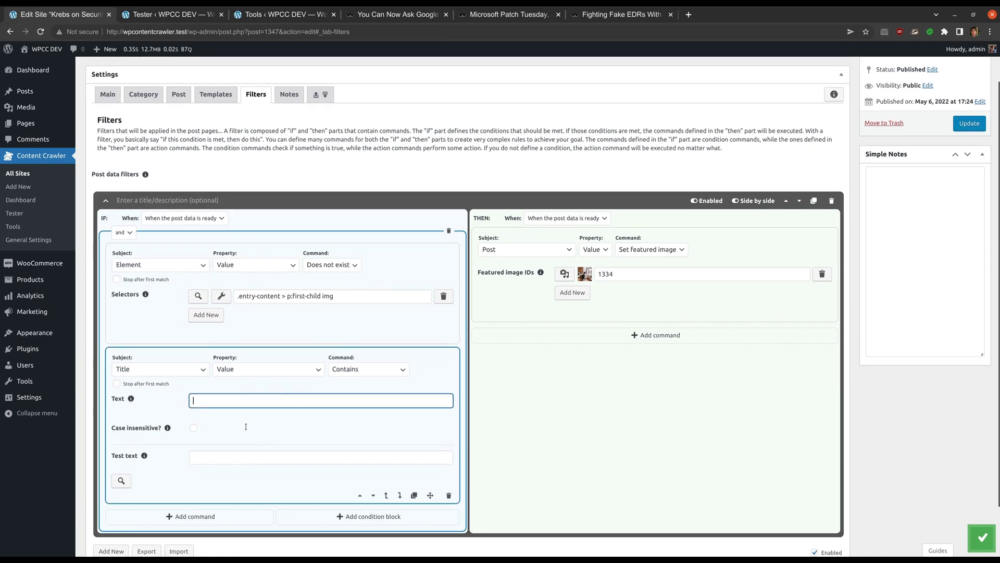
text(google)
click(139, 401)
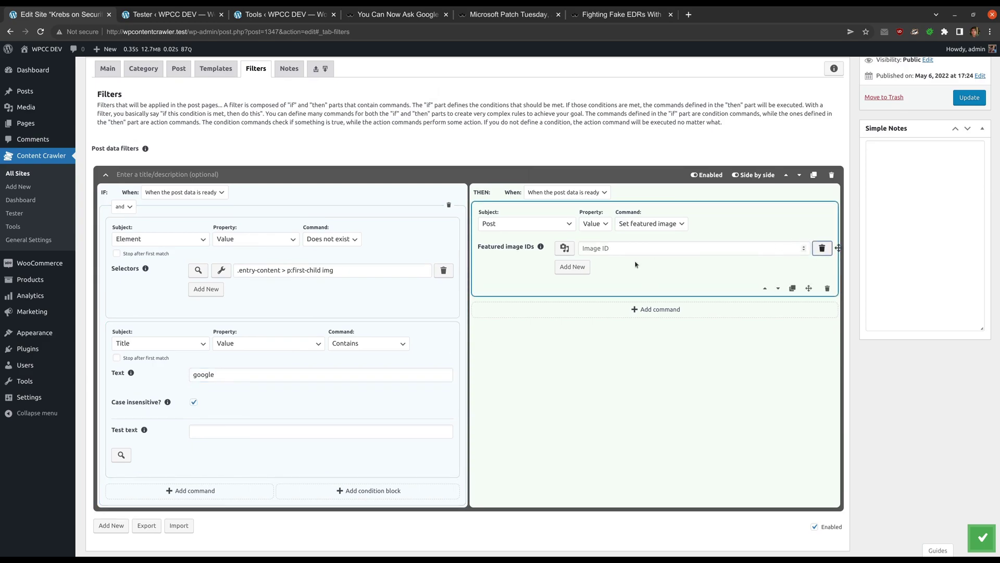
- Change the filter's featured image to the google image (ID 1346) and save the settings
click(565, 249)
click(34, 170)
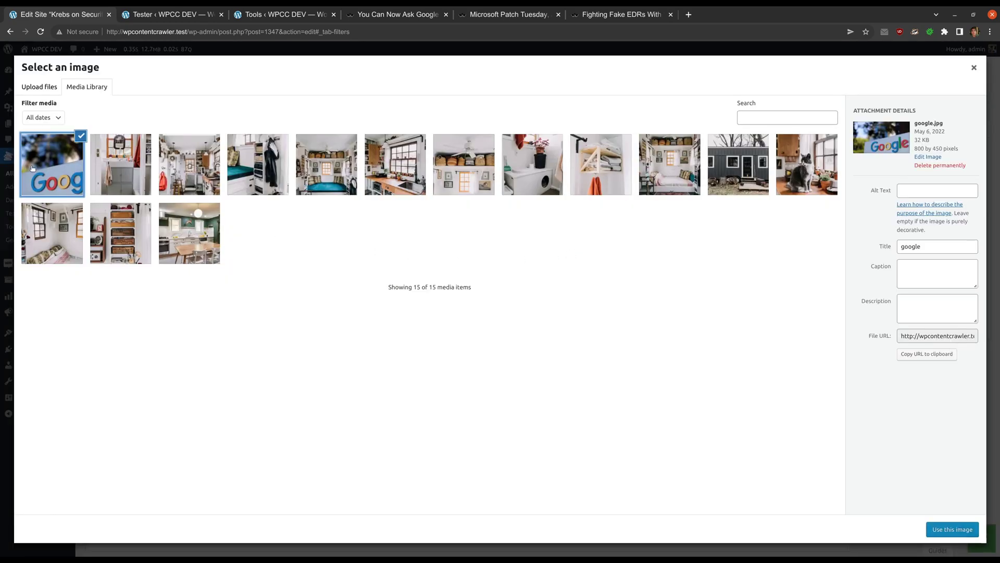
click(952, 529)
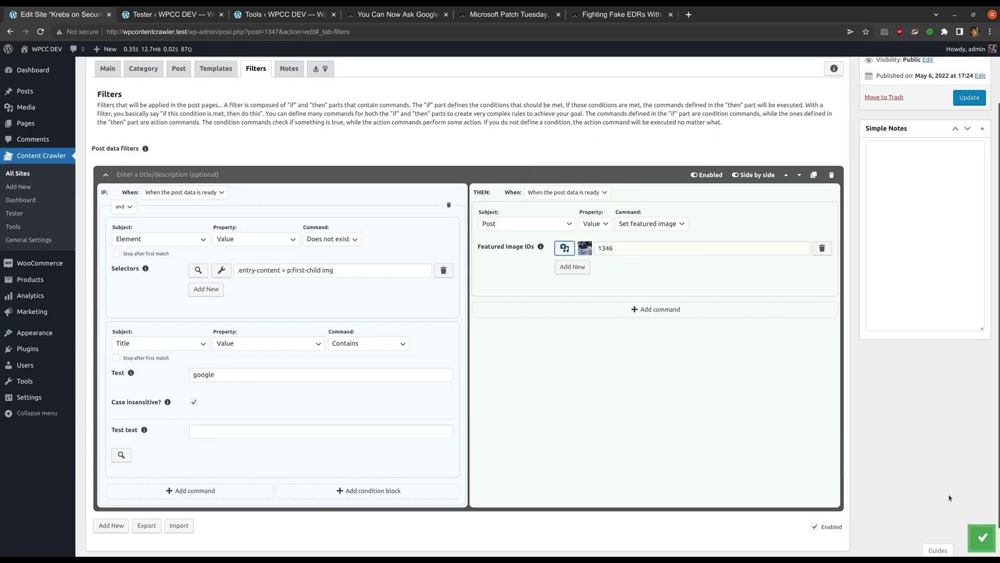
click(982, 537)
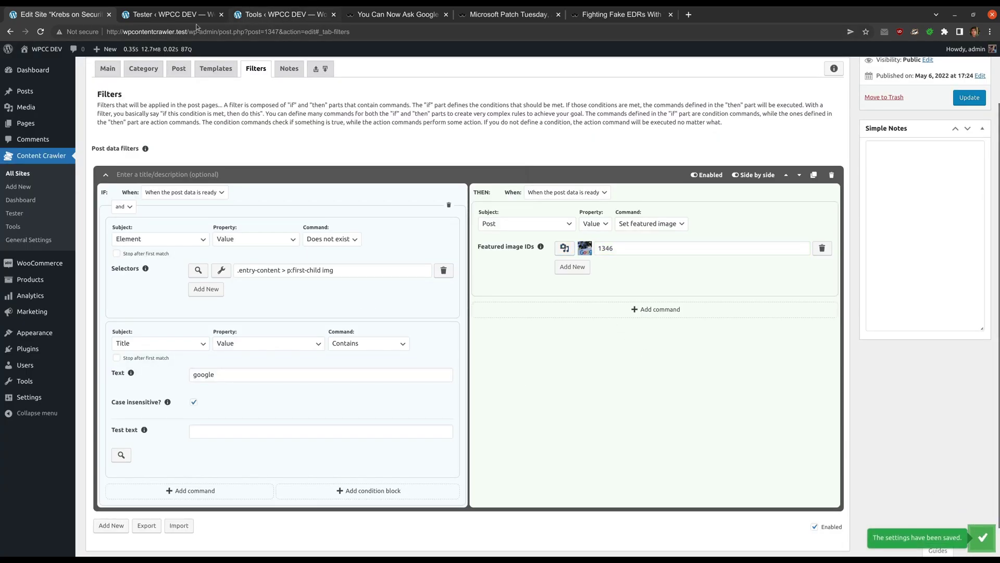
click(172, 14)
scroll(364, 124, up, 2)
- Rerun the post-page test and confirm it now assigns featured image 1346, google.jpg
click(453, 90)
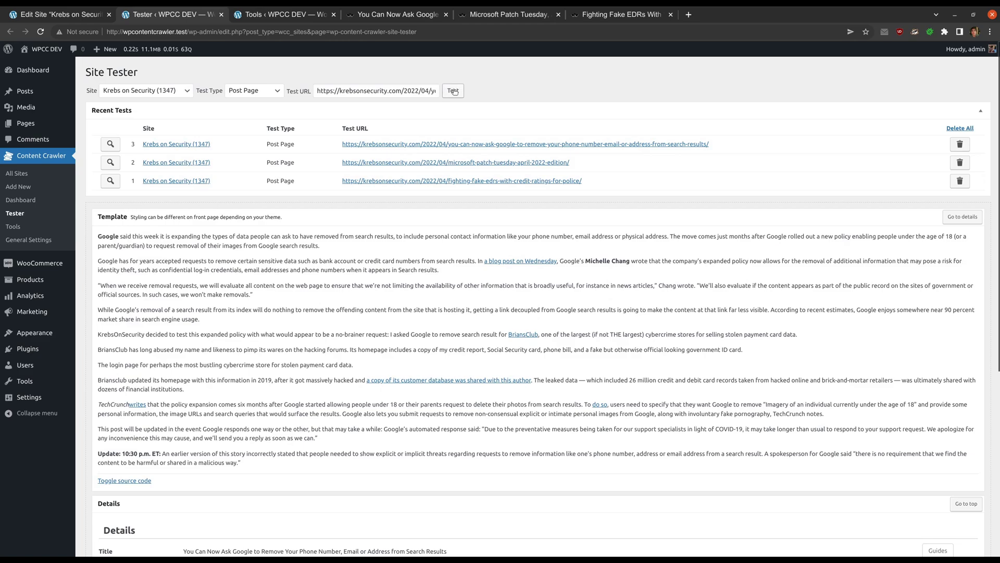
scroll(324, 303, down, 10)
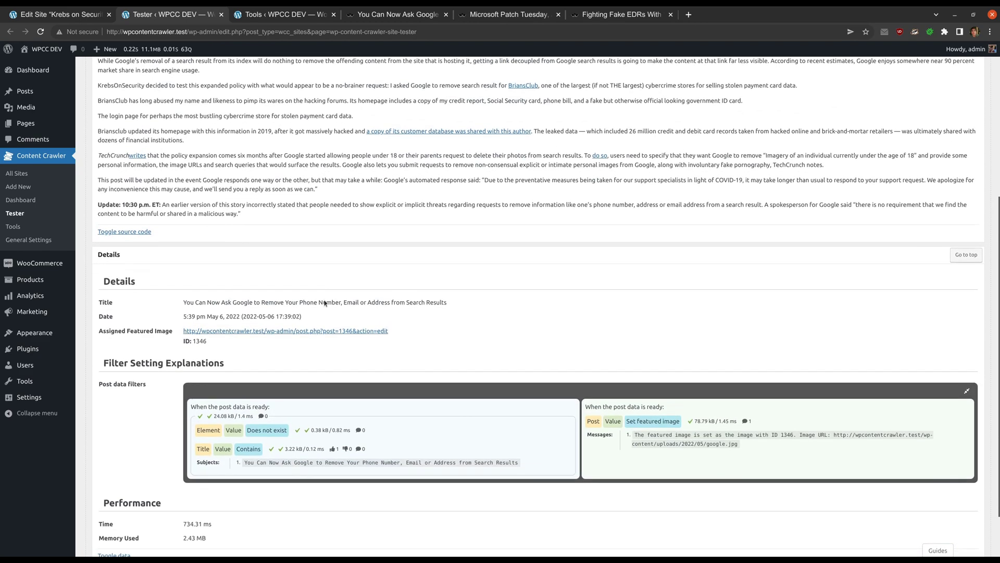
mouse_move(309, 330)
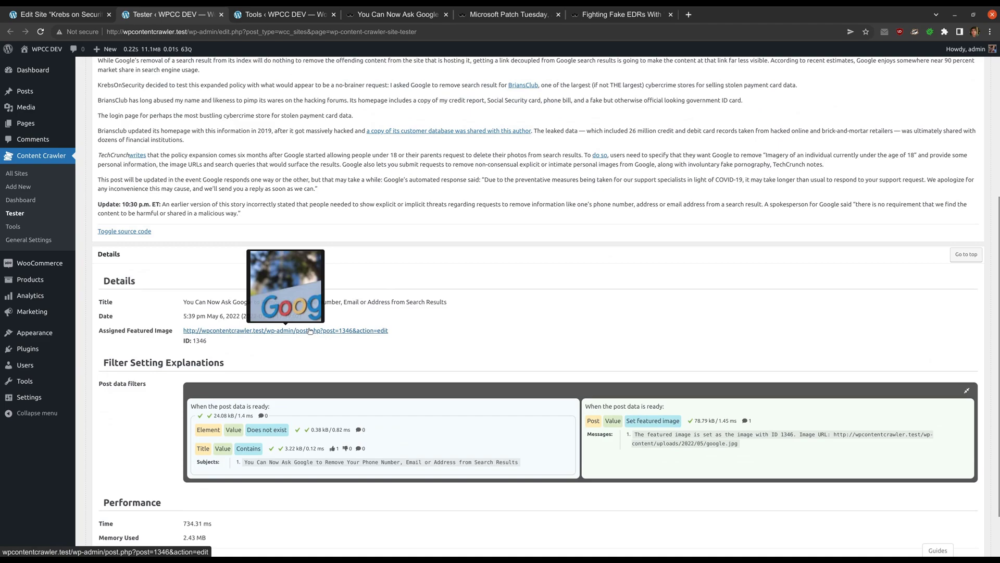
click(69, 14)
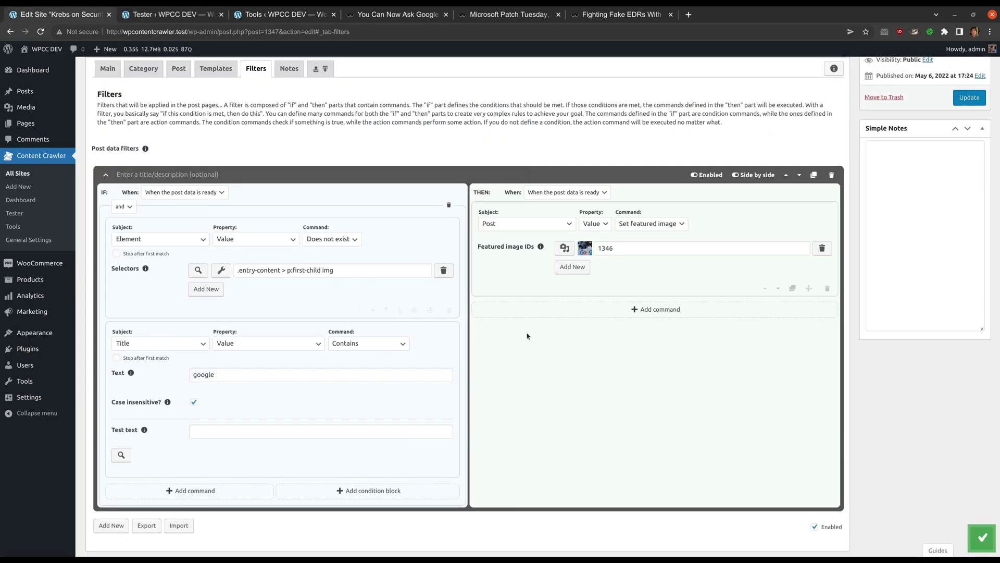
- Add featured image IDs 1339, 1334 (cat) and 1333 (tiny house) from the media library
click(568, 267)
click(566, 266)
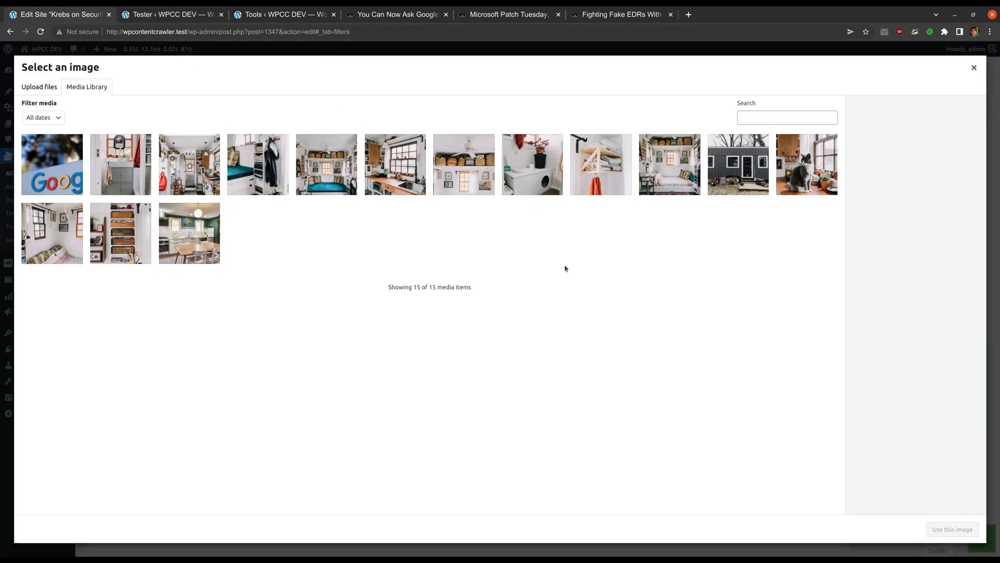
click(596, 176)
click(954, 530)
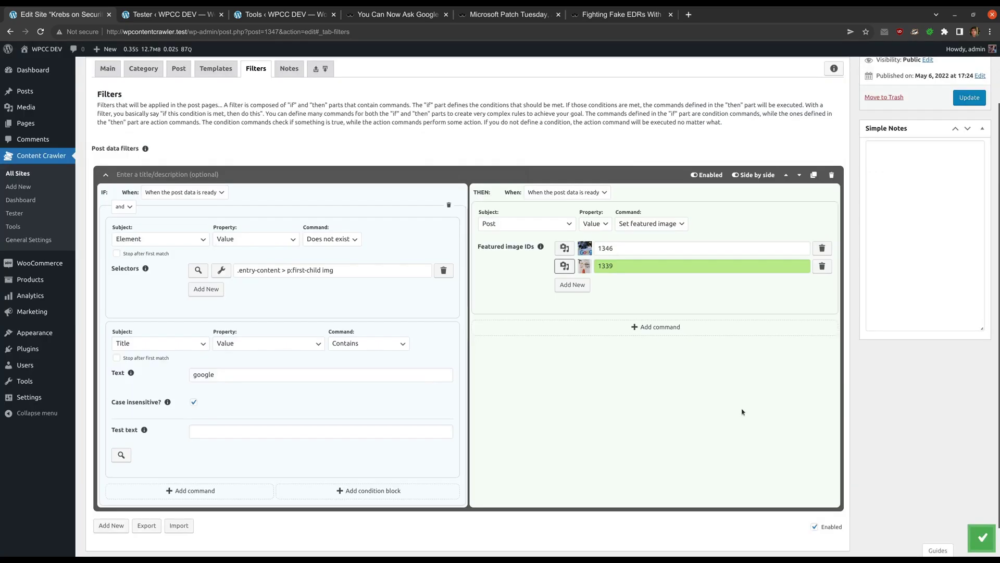
click(571, 284)
click(565, 284)
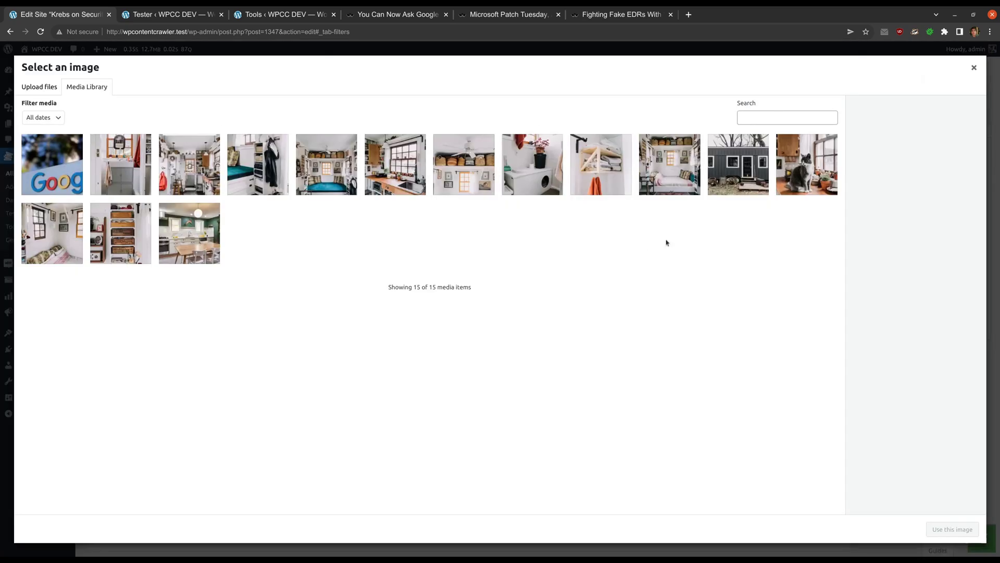
click(789, 180)
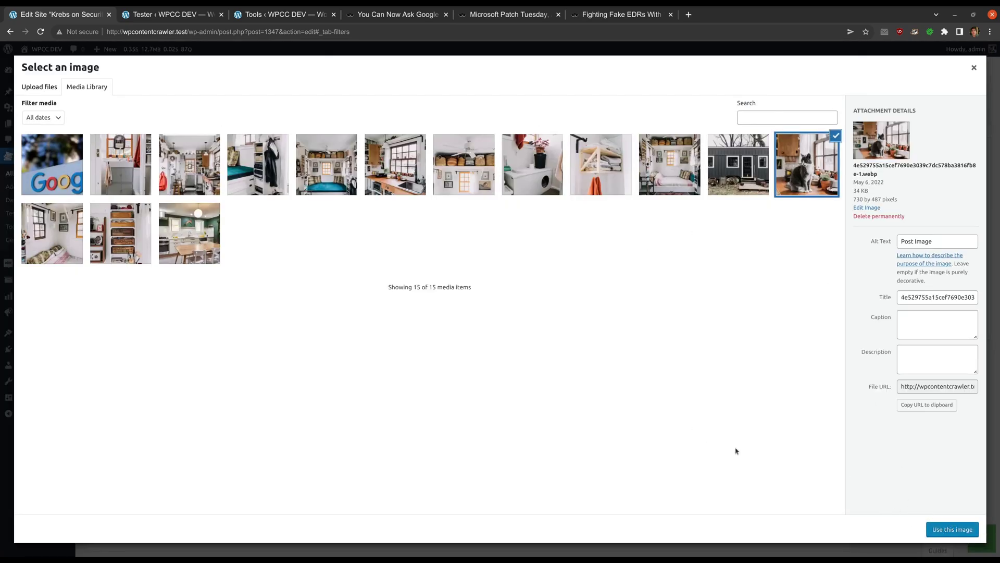
click(953, 529)
click(576, 304)
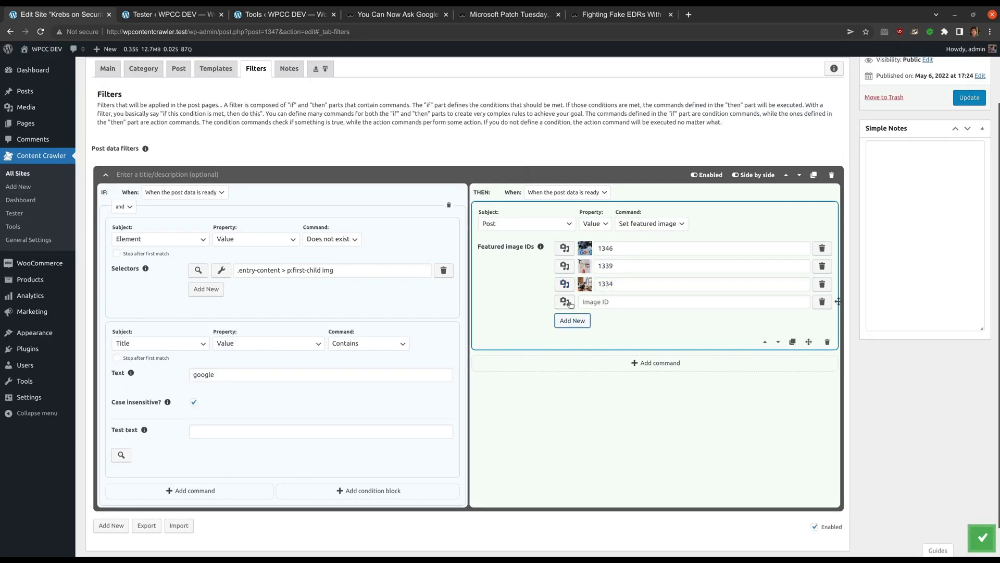
click(564, 303)
click(738, 165)
click(953, 528)
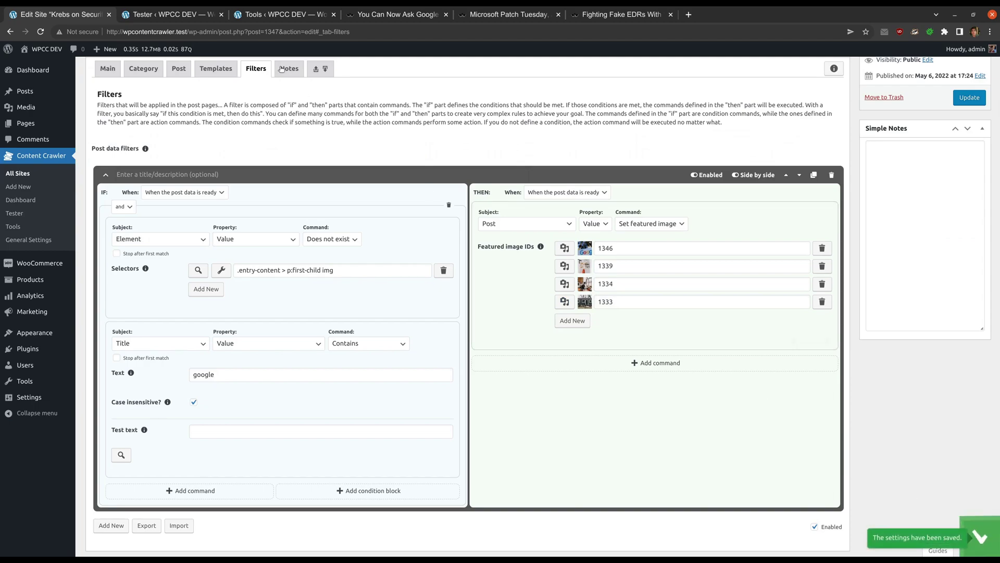
click(198, 15)
- Rerun the post-page test twice, getting featured images 1333 and 1334
scroll(300, 57, up, 5)
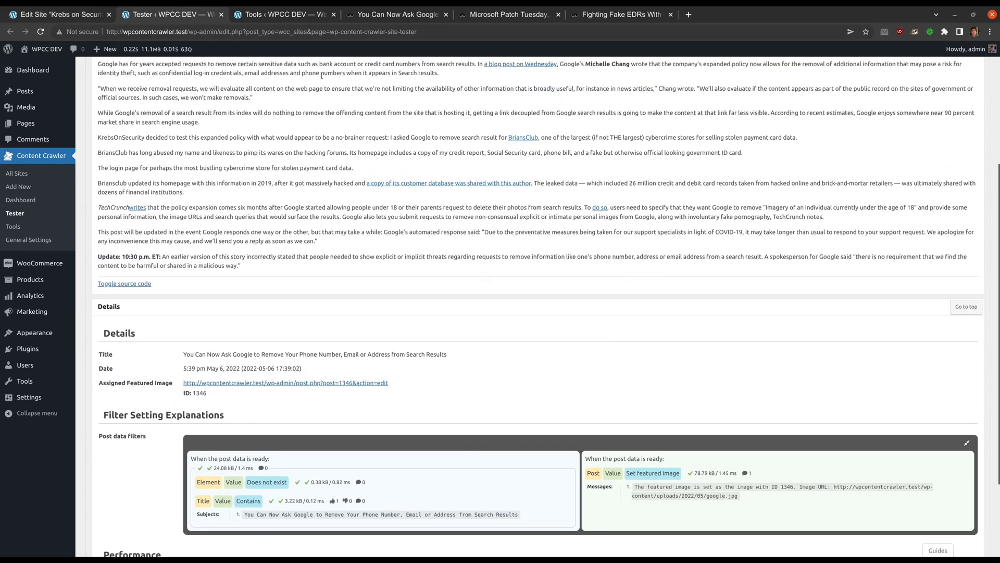
click(453, 91)
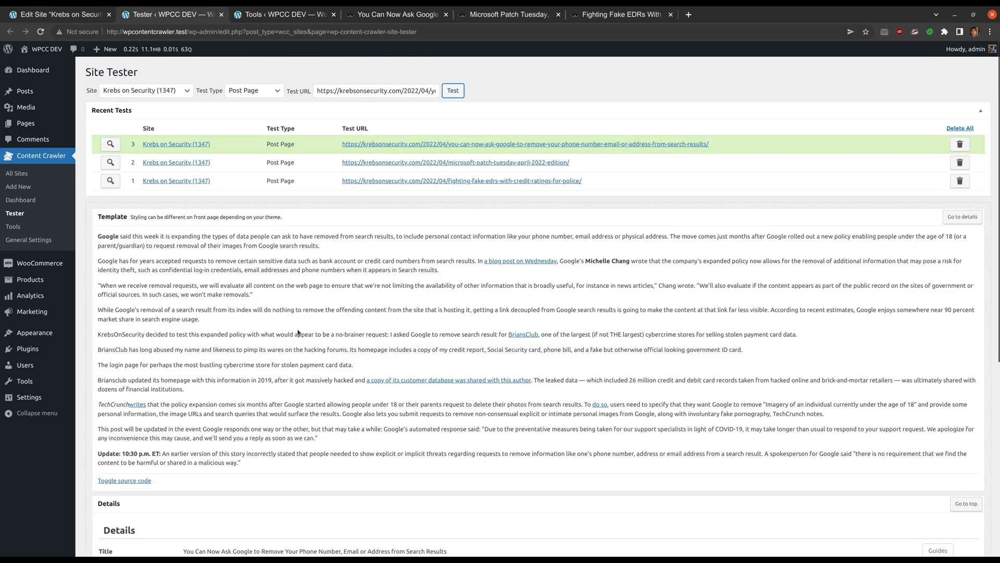
scroll(298, 333, down, 4)
mouse_move(289, 357)
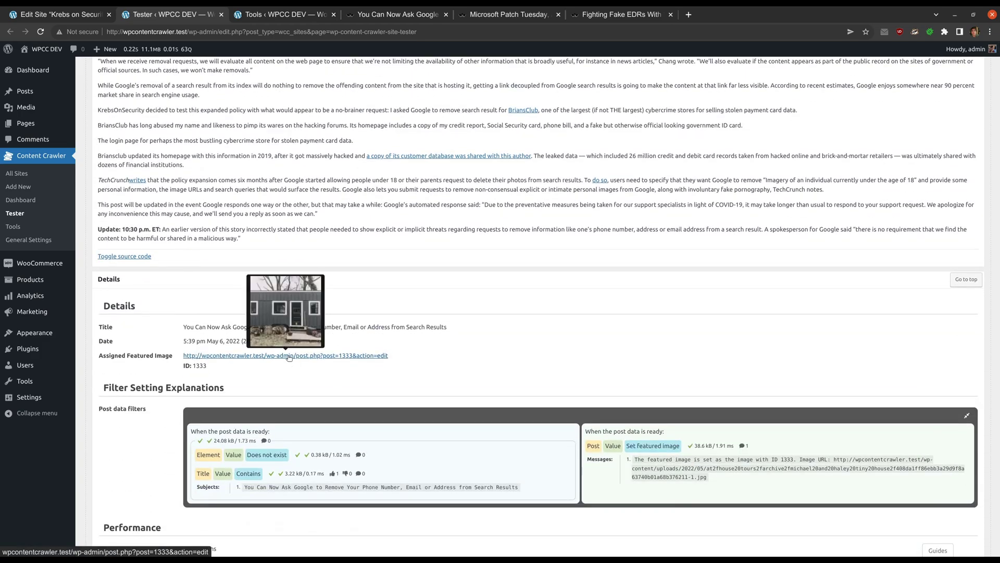
scroll(302, 333, up, 10)
key(Return)
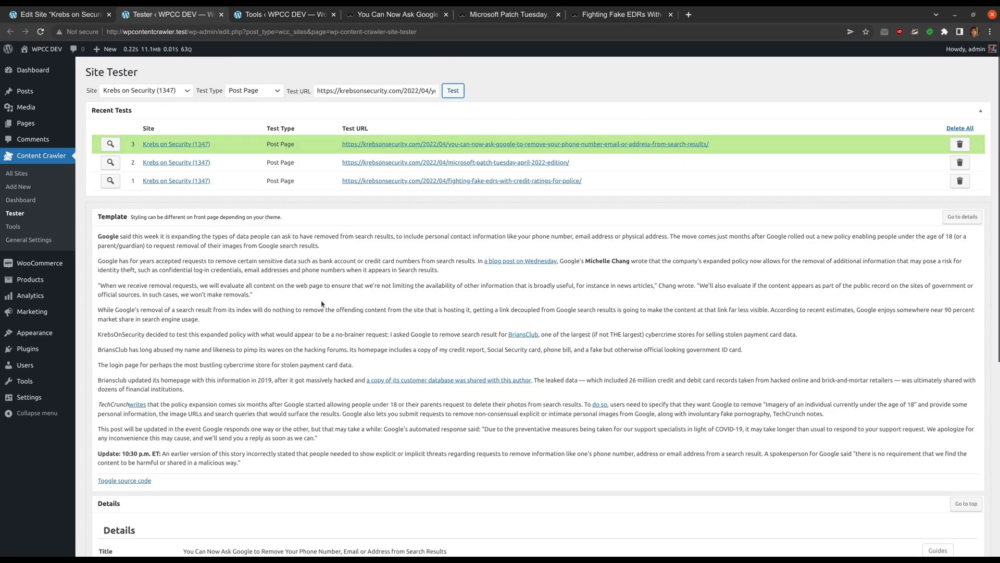
scroll(321, 304, down, 5)
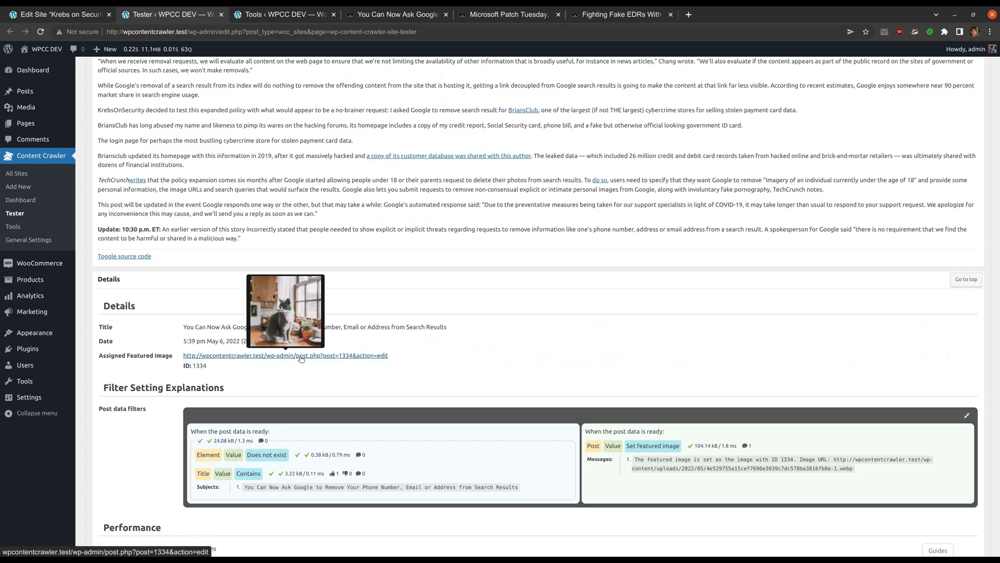
scroll(301, 358, up, 4)
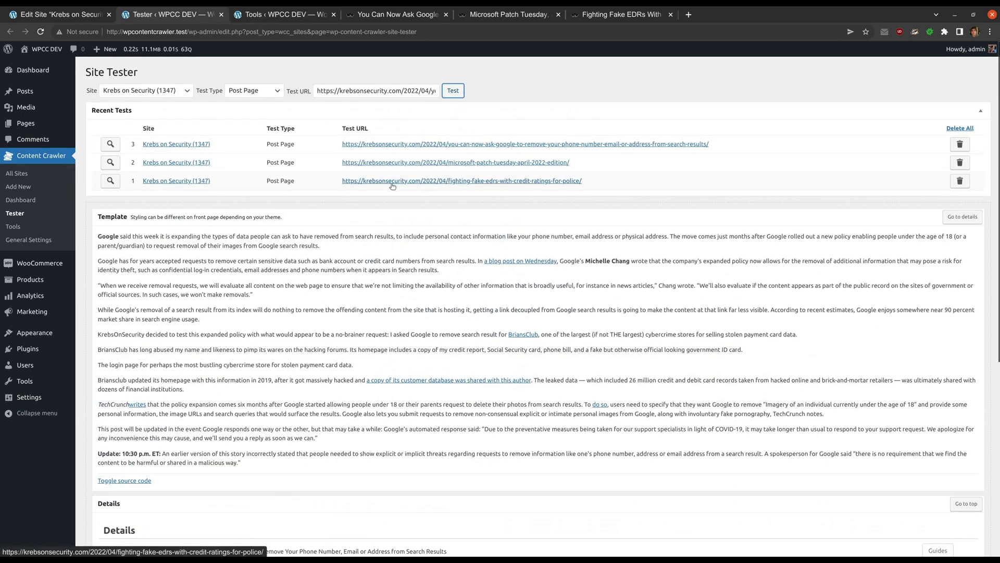
- Retest the Fighting Fake EDRs post, which fails the 'google' title condition and gets no featured image
click(110, 181)
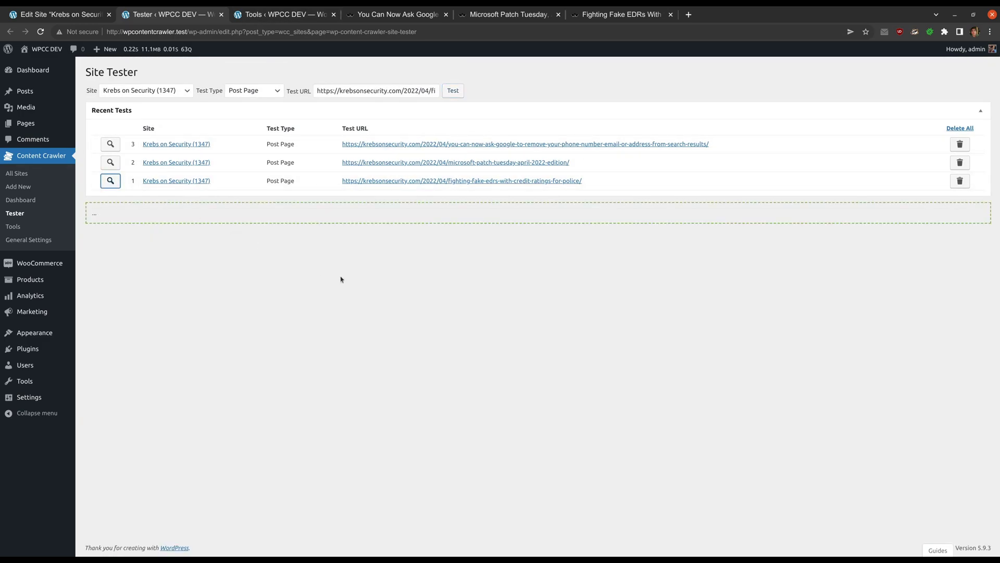
scroll(341, 279, down, 20)
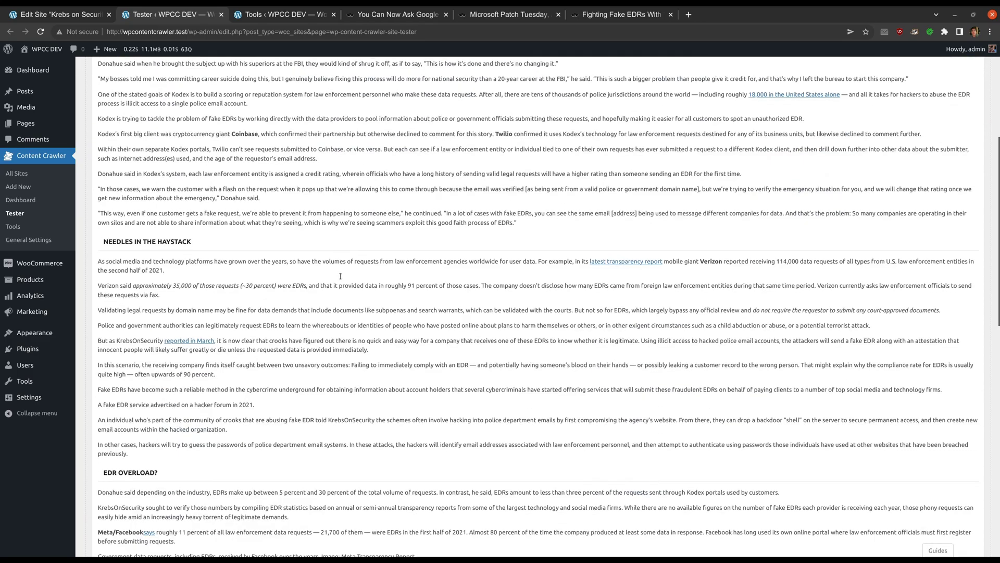
scroll(341, 279, down, 5)
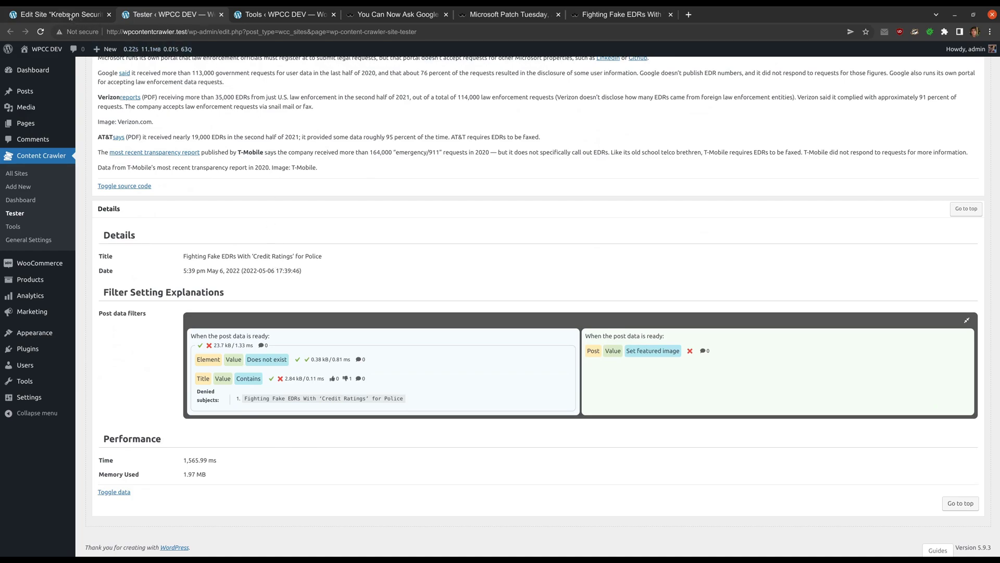
click(103, 21)
scroll(567, 414, down, 1)
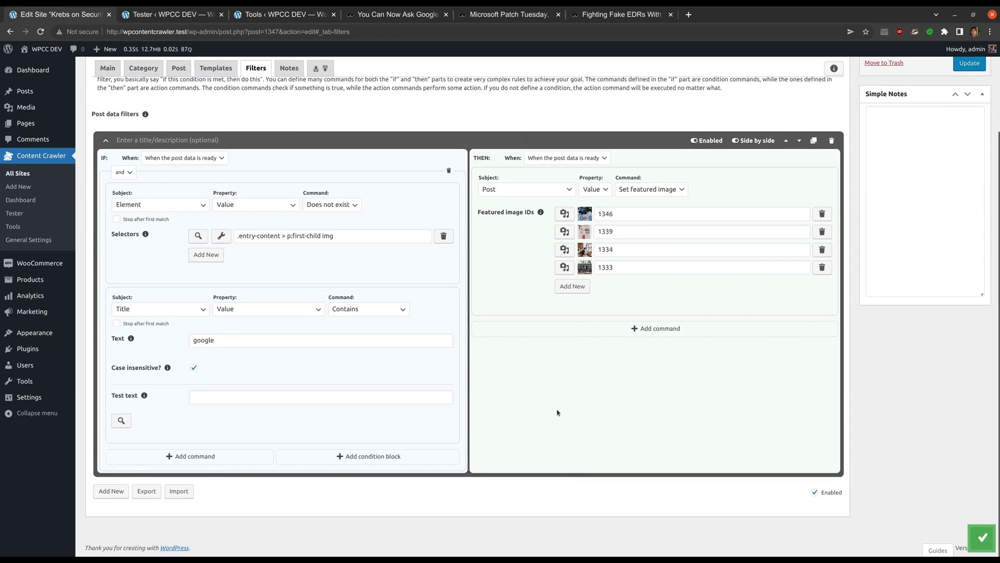
- Duplicate the filter and remove the copy's 'google' title condition and three extra image IDs
click(814, 140)
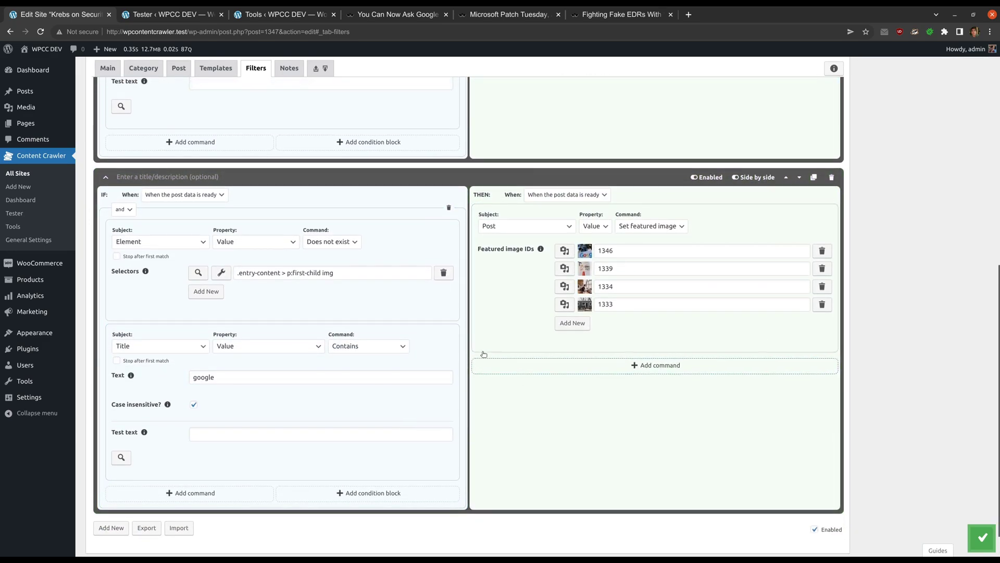
scroll(483, 354, up, 5)
mouse_move(435, 228)
click(448, 384)
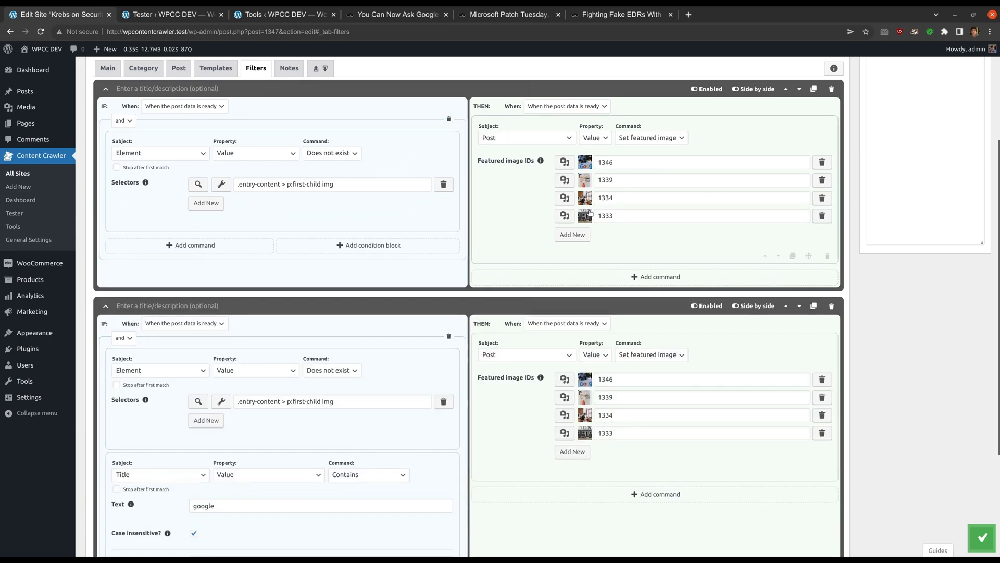
click(823, 163)
click(823, 162)
click(822, 163)
click(823, 162)
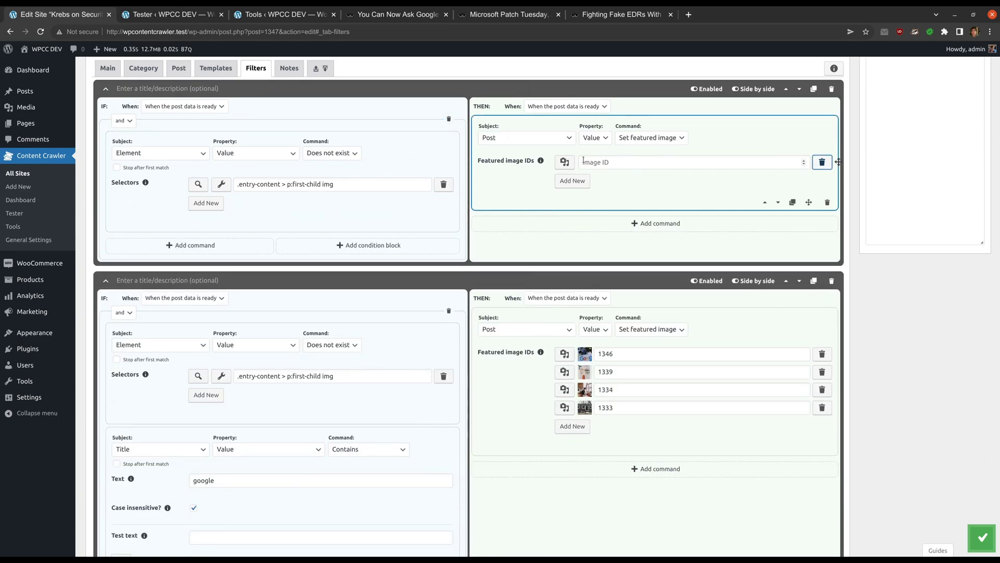
- Set the copy's remaining featured image to the shelf photo (ID 1336) and save
click(573, 165)
click(136, 225)
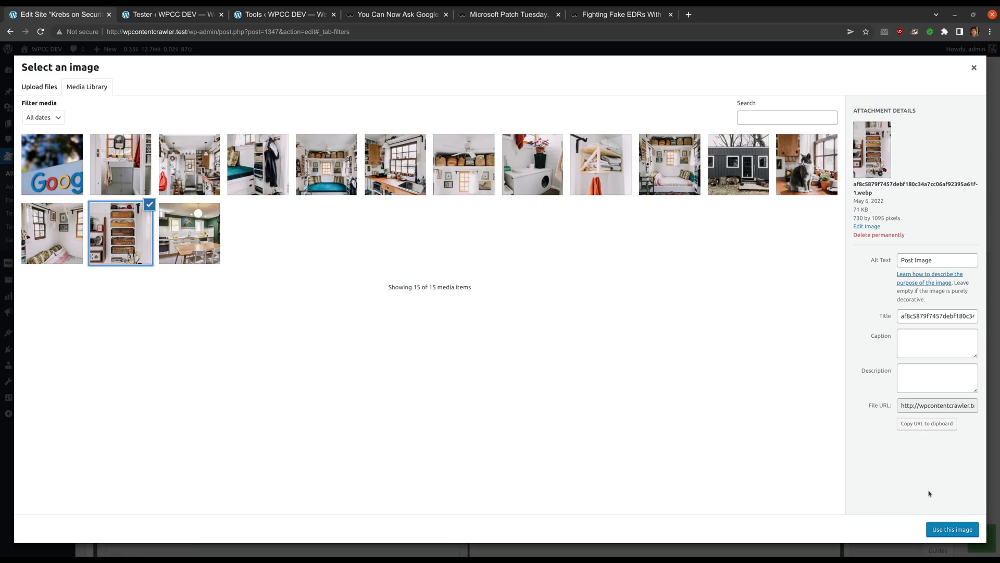
click(952, 529)
click(972, 529)
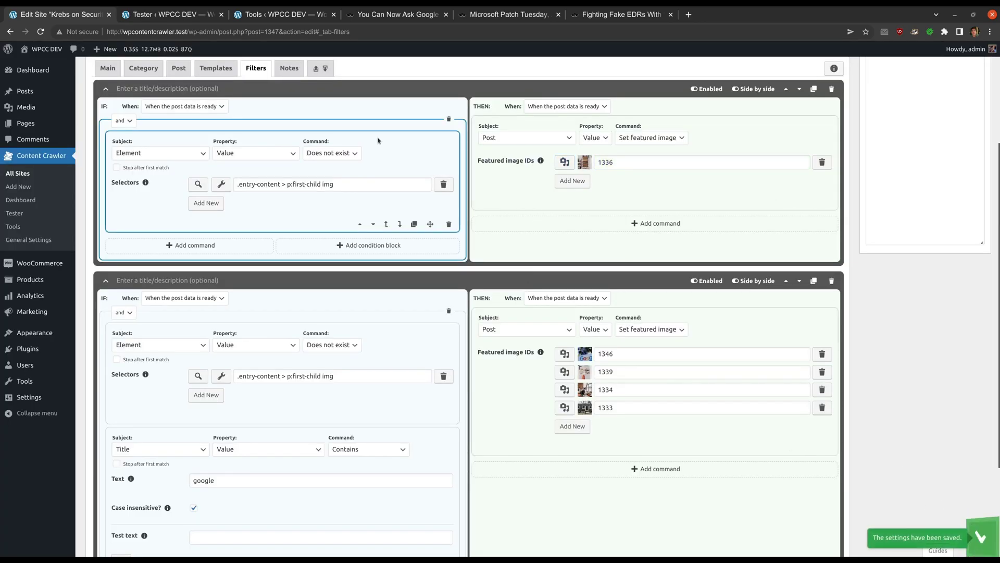
click(167, 16)
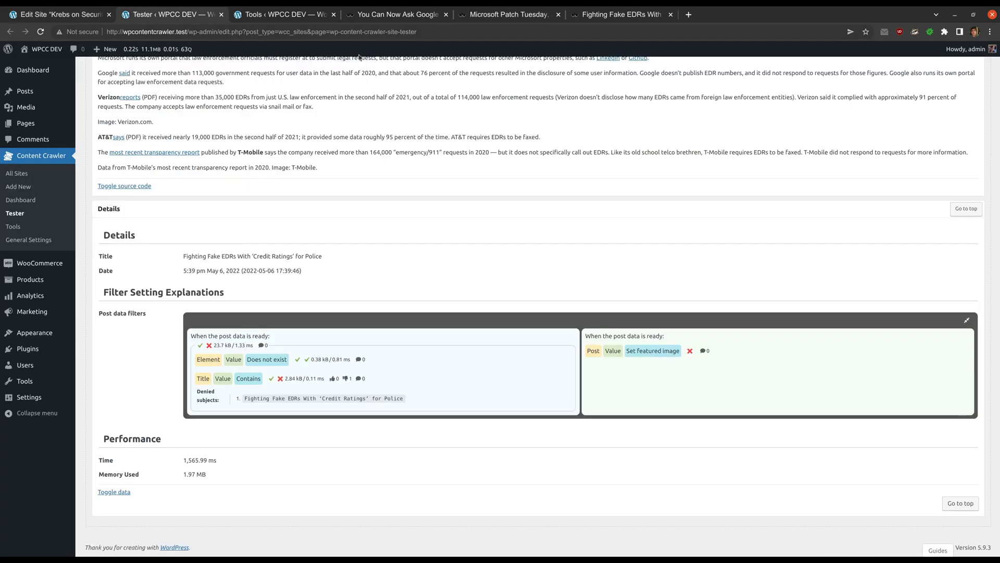
- Run the post-page test with both filters active and review the result
scroll(480, 261, up, 15)
click(453, 91)
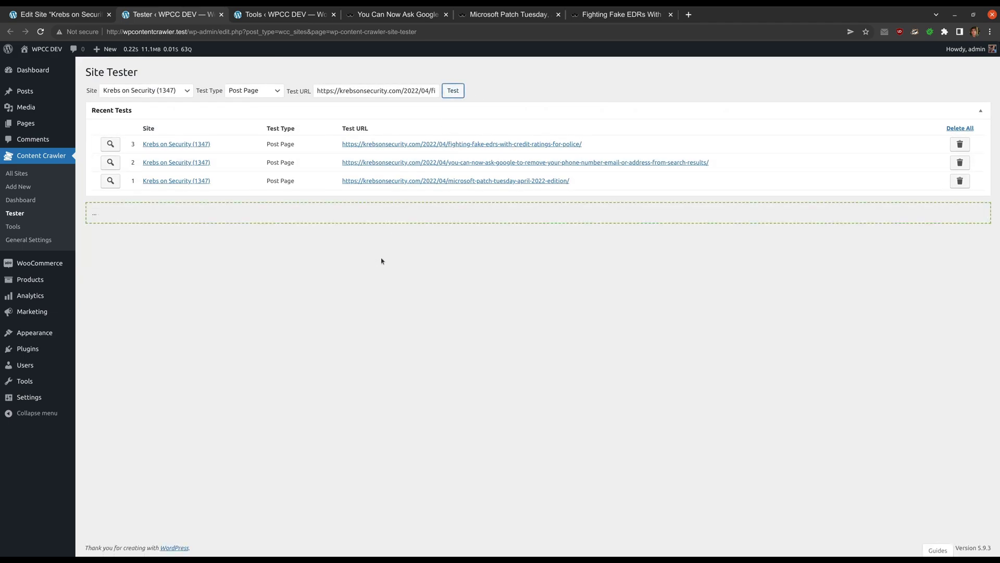
scroll(381, 260, down, 20)
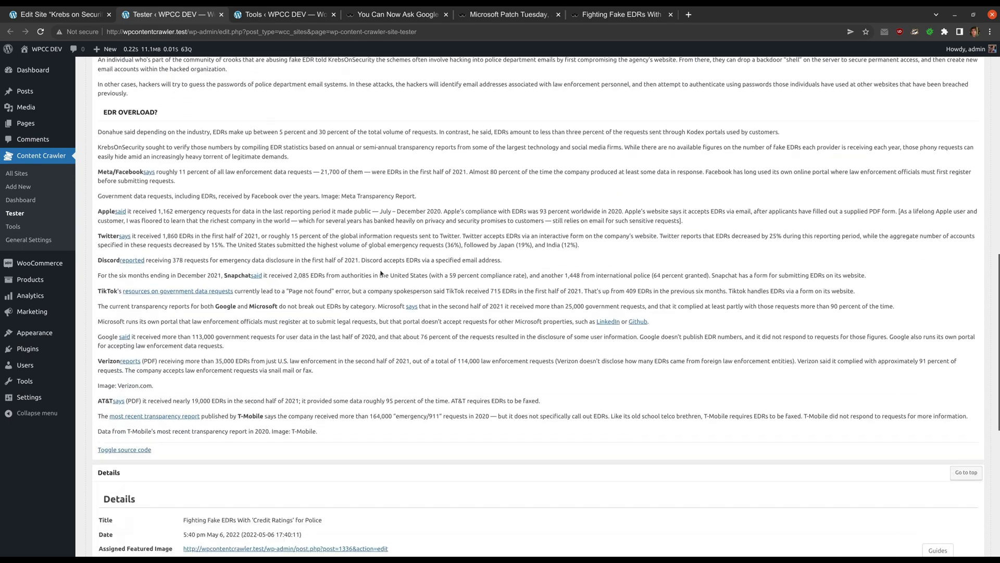
mouse_move(328, 295)
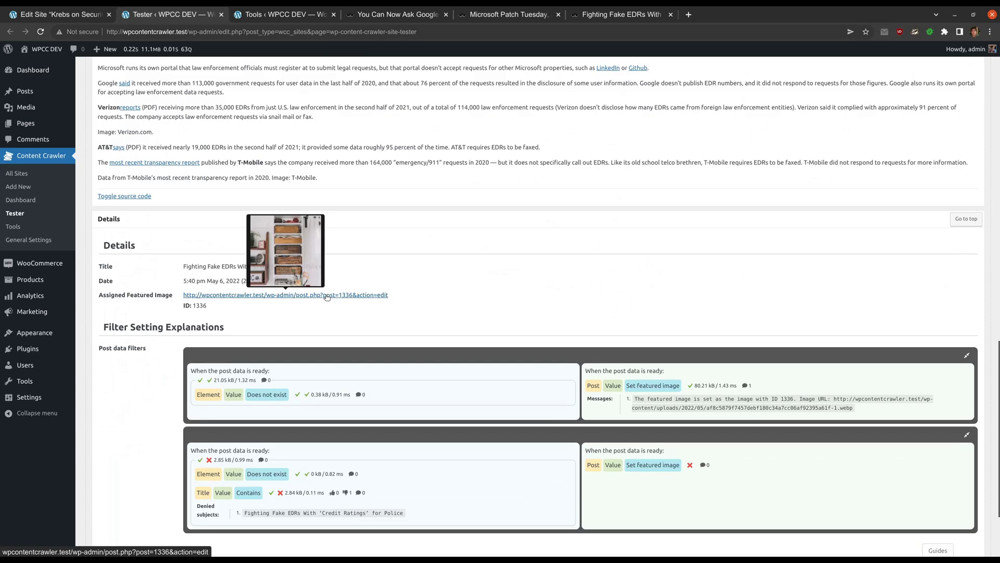
scroll(327, 297, up, 6)
scroll(327, 297, up, 15)
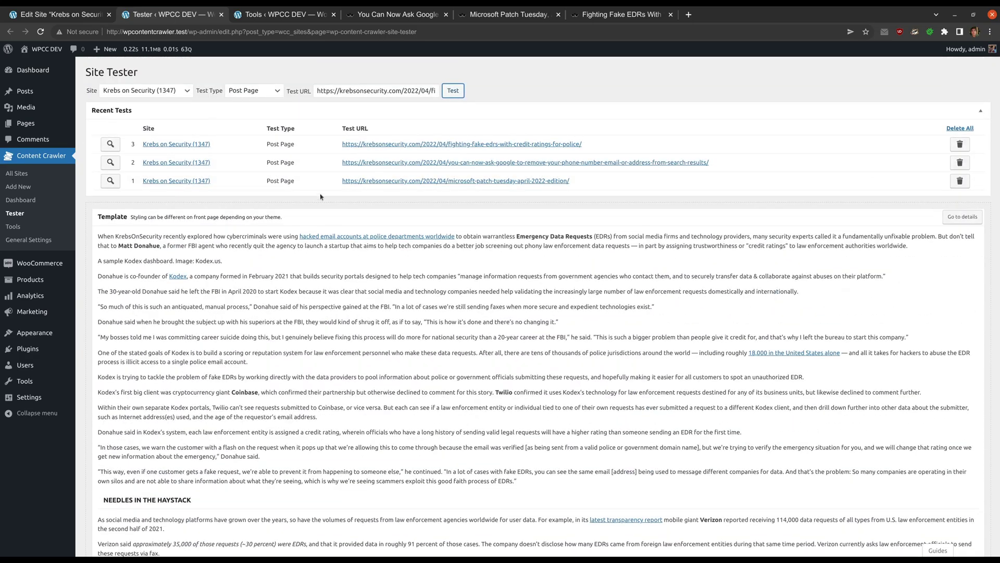
- Retest the Google article, where image 1346 overrides 1336, then open General Settings separately
click(110, 162)
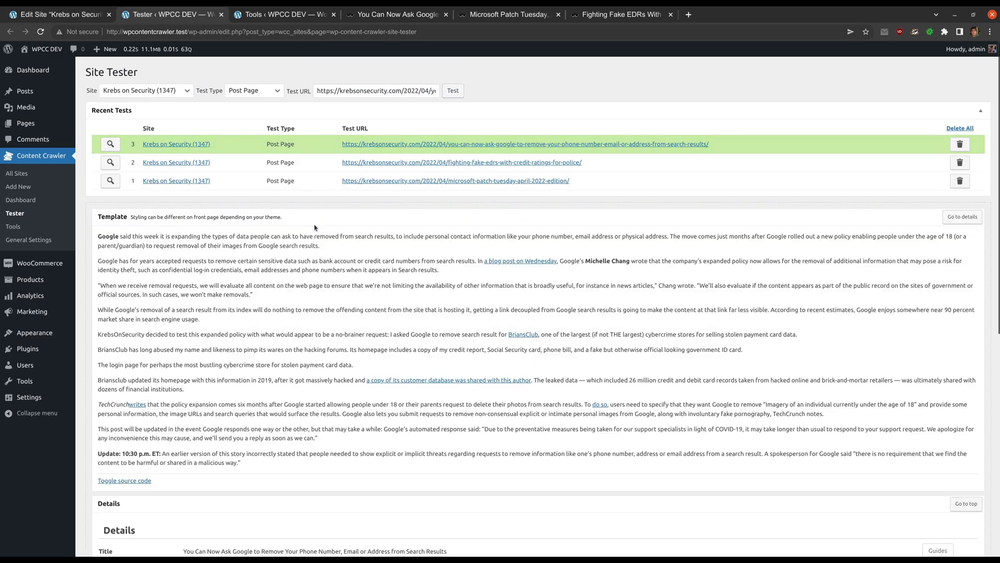
scroll(314, 228, down, 7)
mouse_move(311, 189)
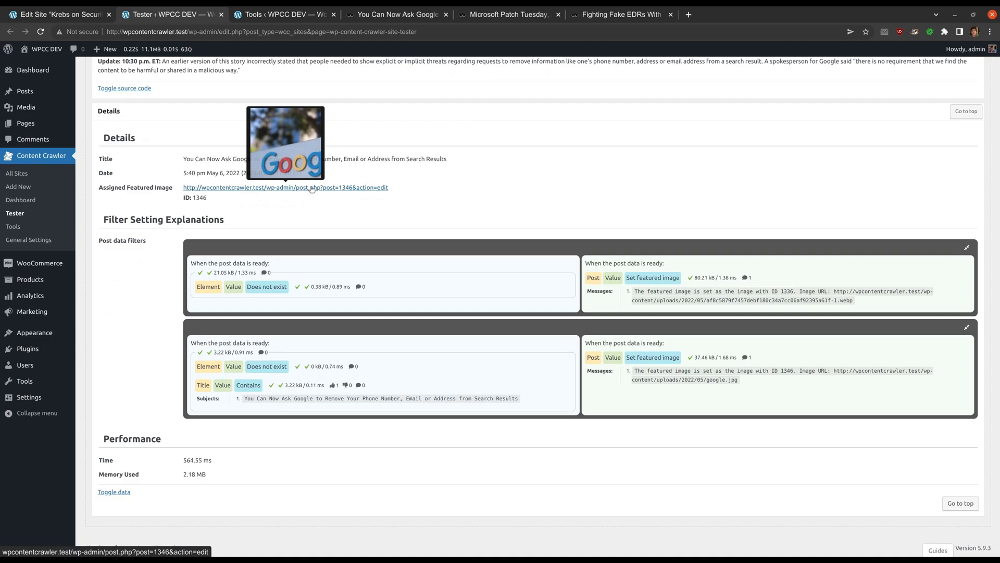
middle_click(31, 239)
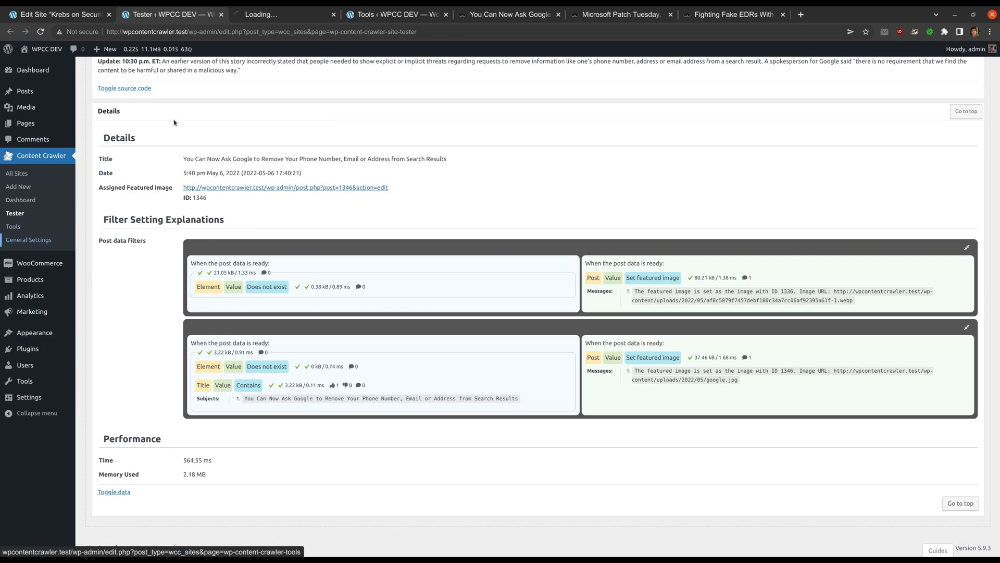
click(256, 18)
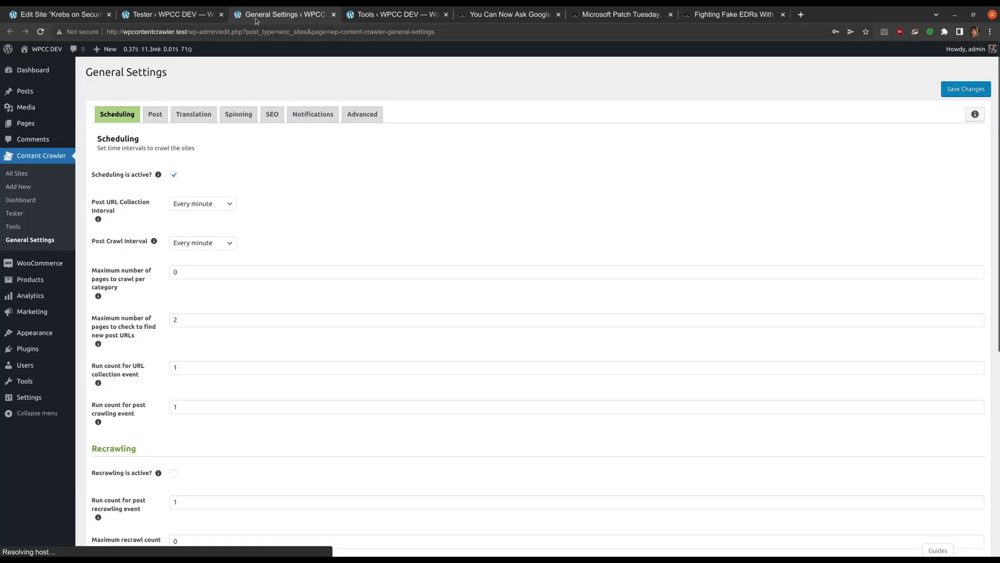
- Review the Protected attachments option in General Settings' Post section
click(156, 114)
scroll(270, 198, down, 5)
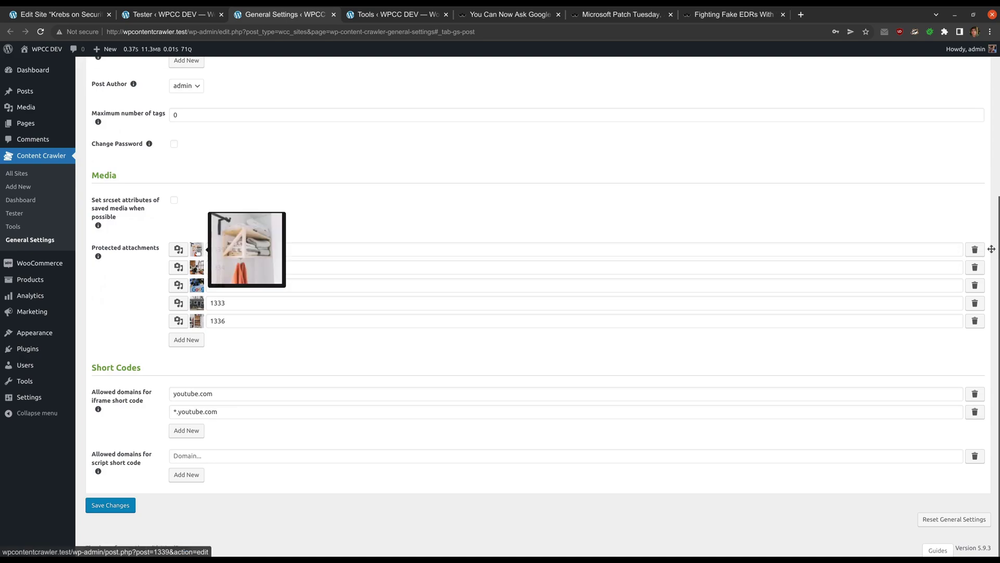
mouse_move(195, 323)
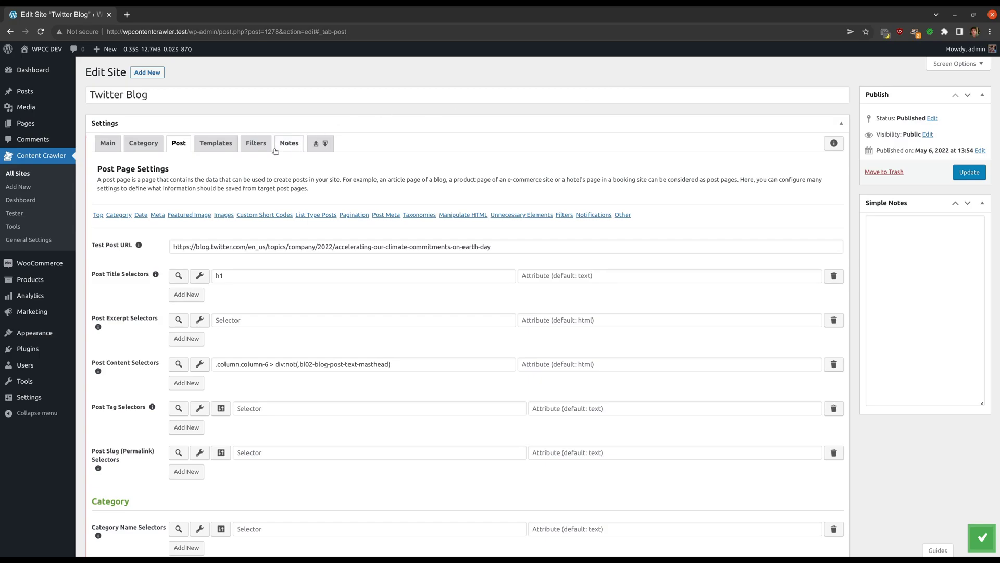
- Copy the Twitter Blog's test post URL and load the Earth Day climate article in a new browser tab
triple_click(149, 99)
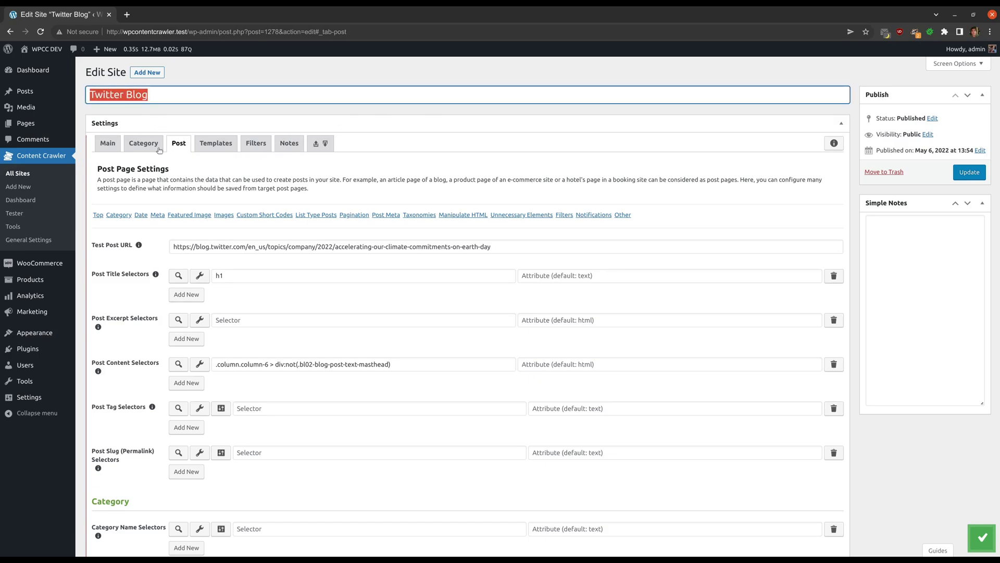
triple_click(217, 248)
key(ctrl+c)
key(ctrl+t)
key(ctrl+v)
key(Return)
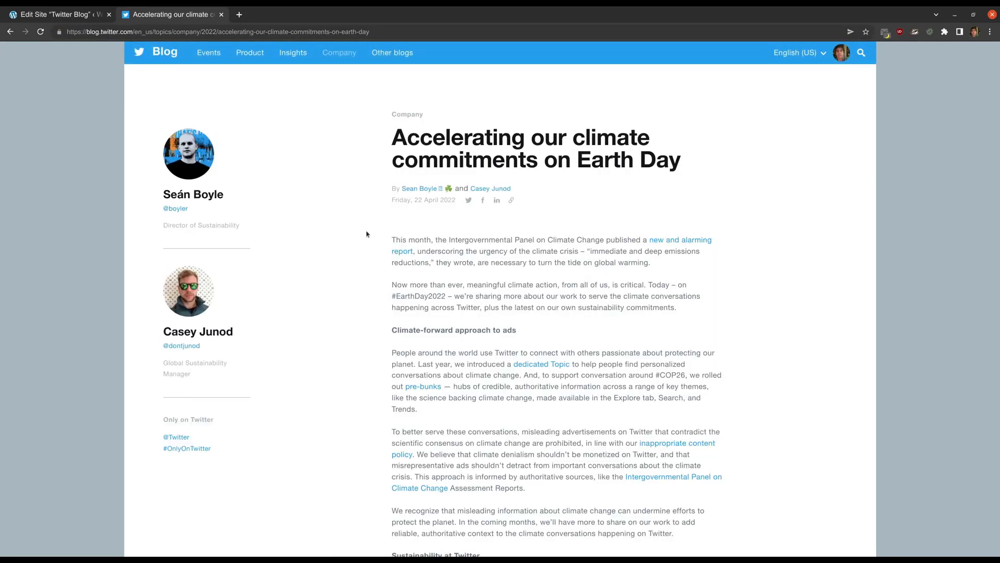
scroll(367, 233, down, 3)
scroll(366, 233, up, 3)
- Back on the Twitter Blog edit page, inspect the Manipulate HTML replacement value
key(ctrl+Page_Up)
click(327, 200)
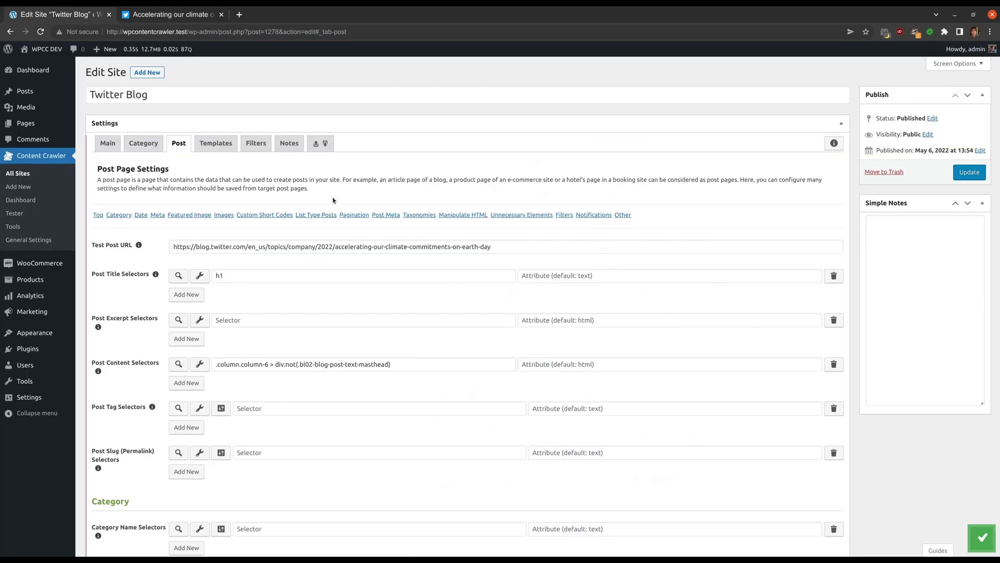
click(469, 214)
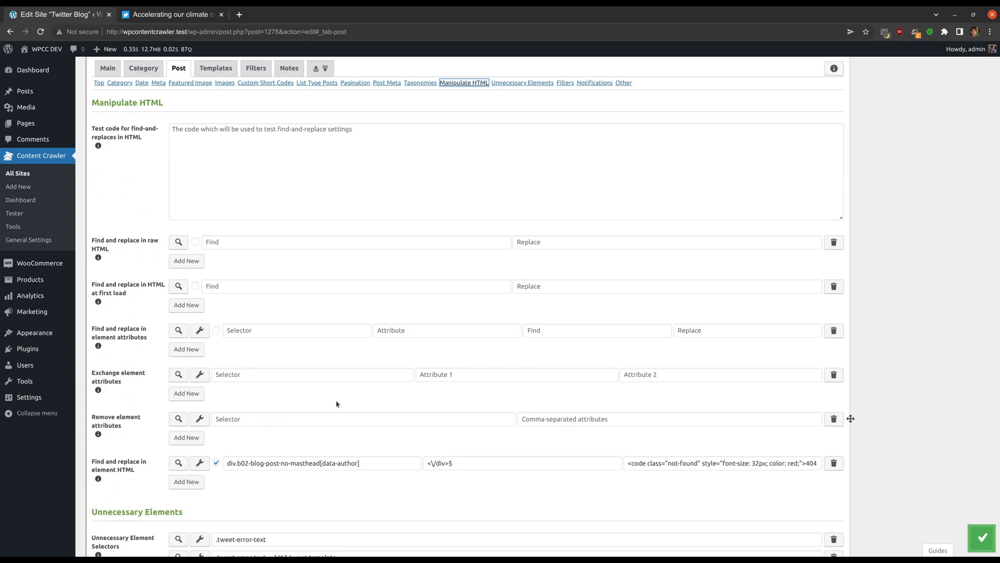
scroll(337, 404, down, 1)
drag(629, 413, 721, 412)
click(721, 413)
key(ctrl+a)
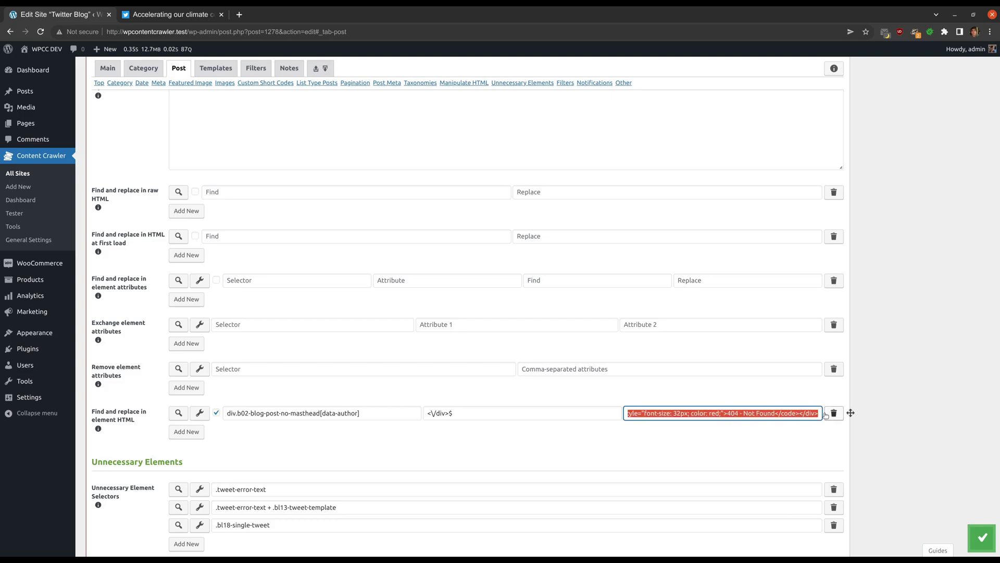
click(727, 412)
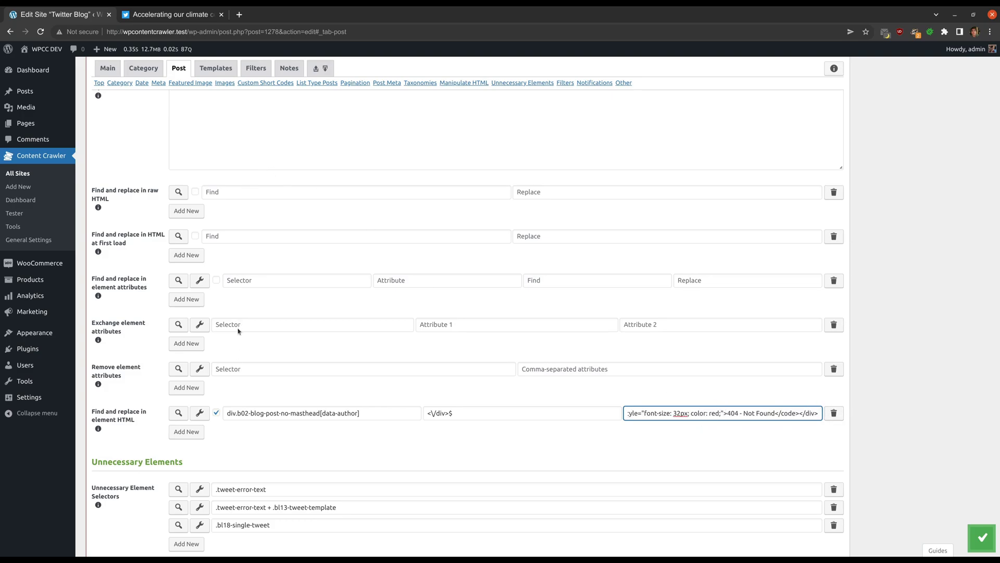
- Preview the Post Title in the visual selector, then bring up the Filters section
click(99, 83)
click(200, 166)
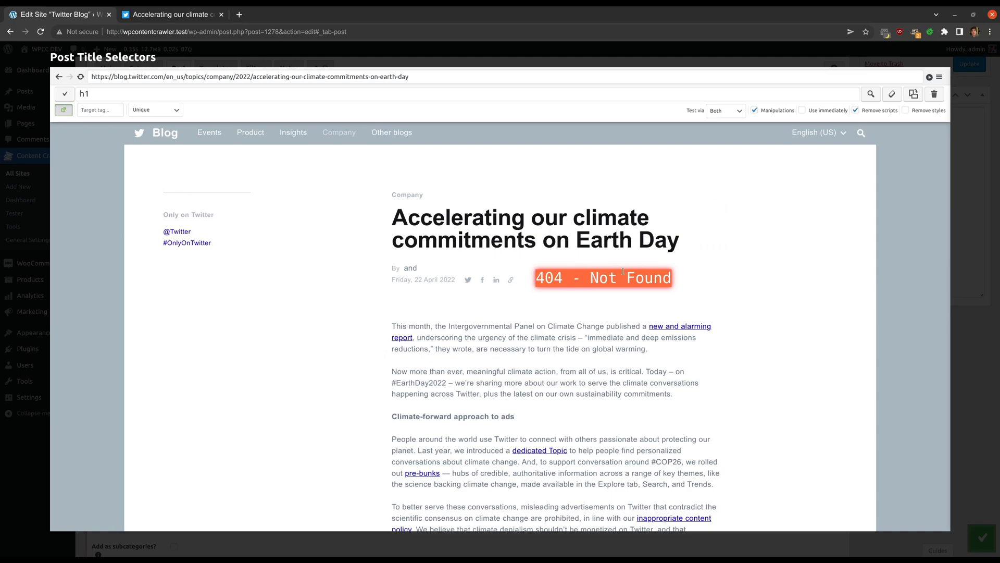
key(Escape)
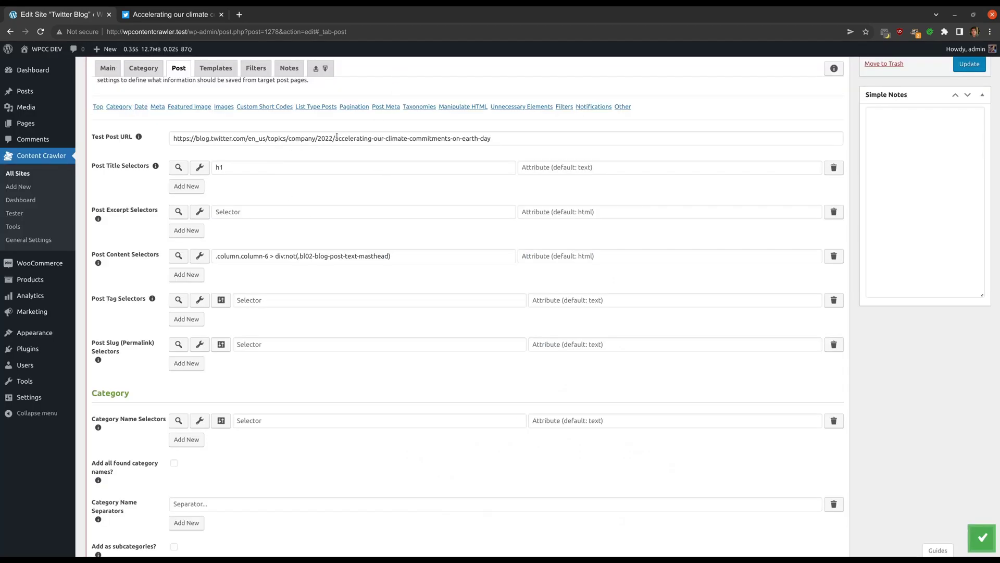
click(562, 106)
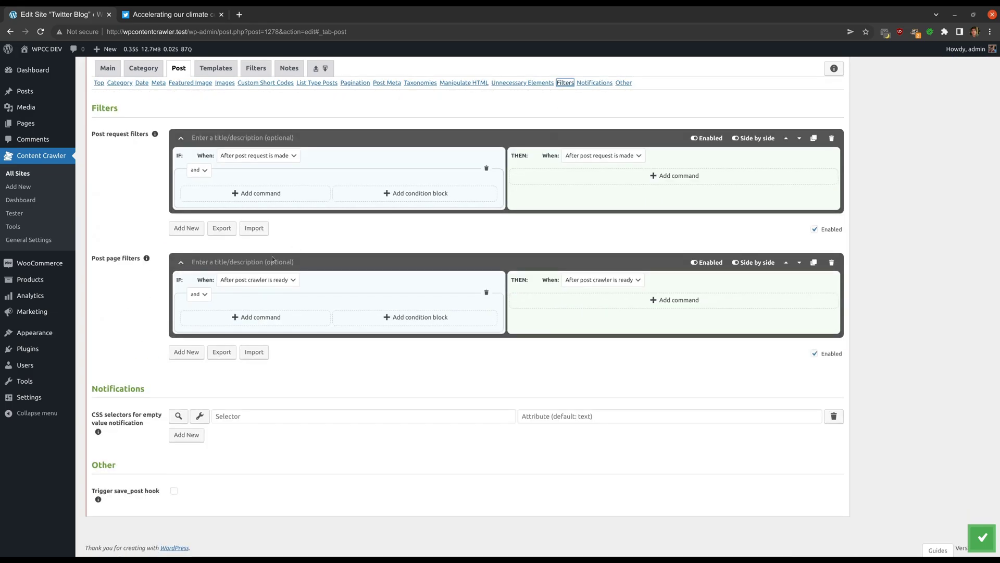
- Add post page filter conditions: Crawling Is recrawling and Element Exists 'code.not-found'
click(241, 319)
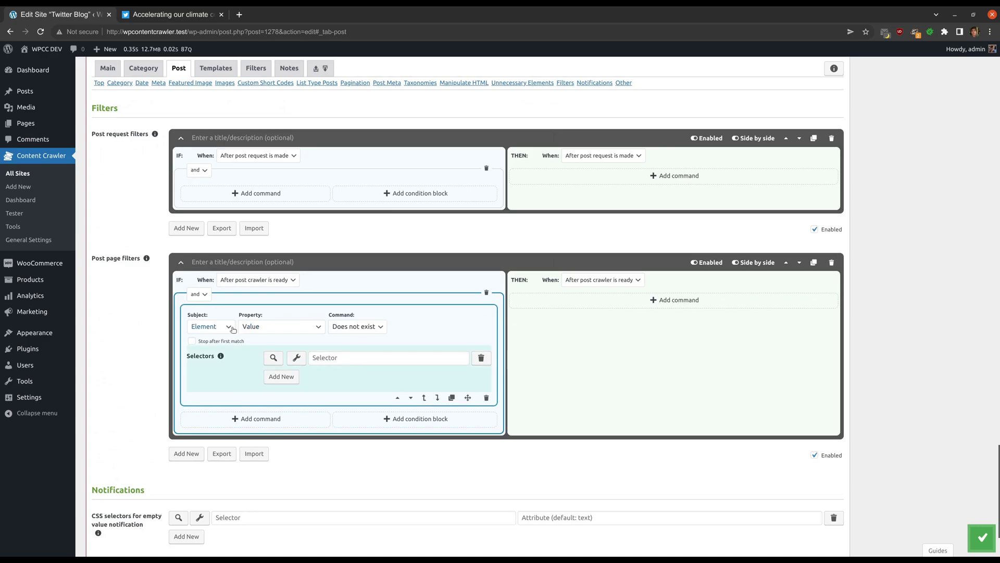
click(224, 330)
click(211, 353)
click(300, 326)
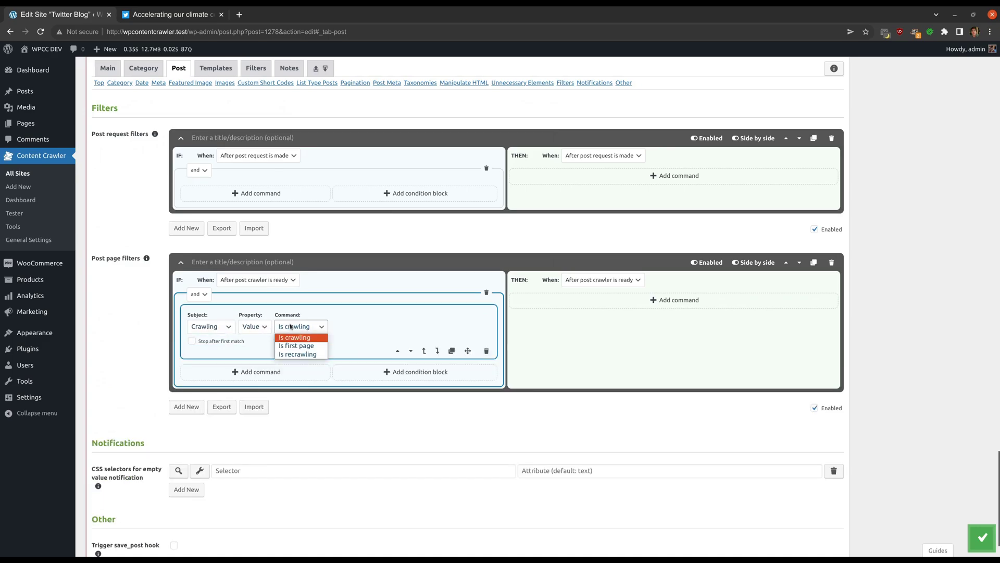
click(301, 354)
click(231, 371)
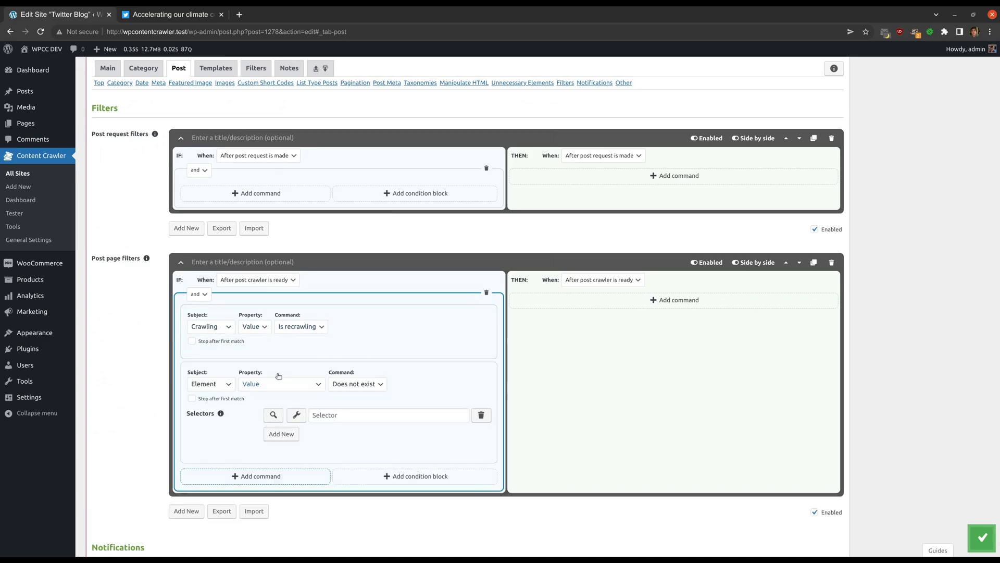
click(357, 384)
click(356, 404)
scroll(399, 379, up, 4)
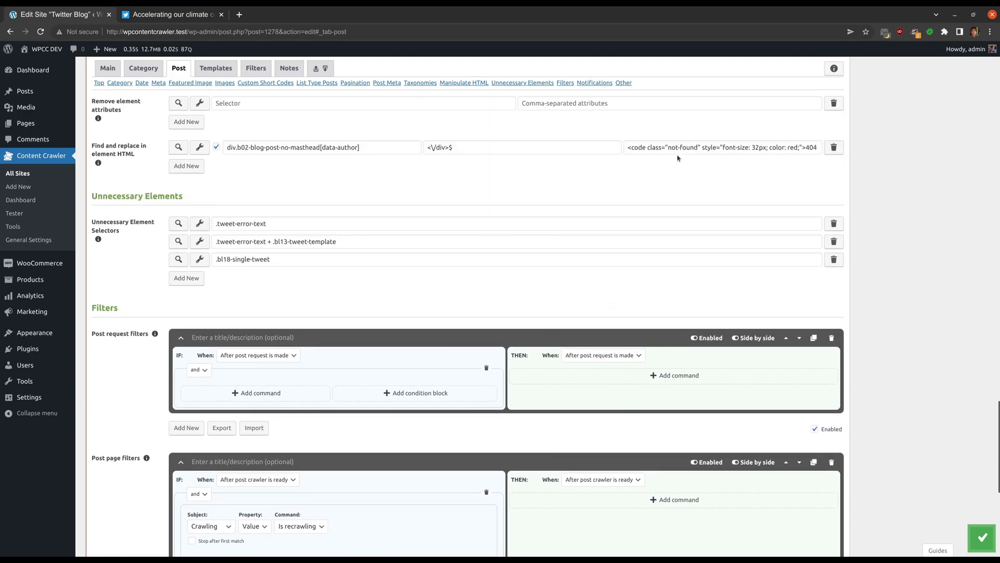
drag(668, 148, 698, 148)
scroll(460, 216, down, 3)
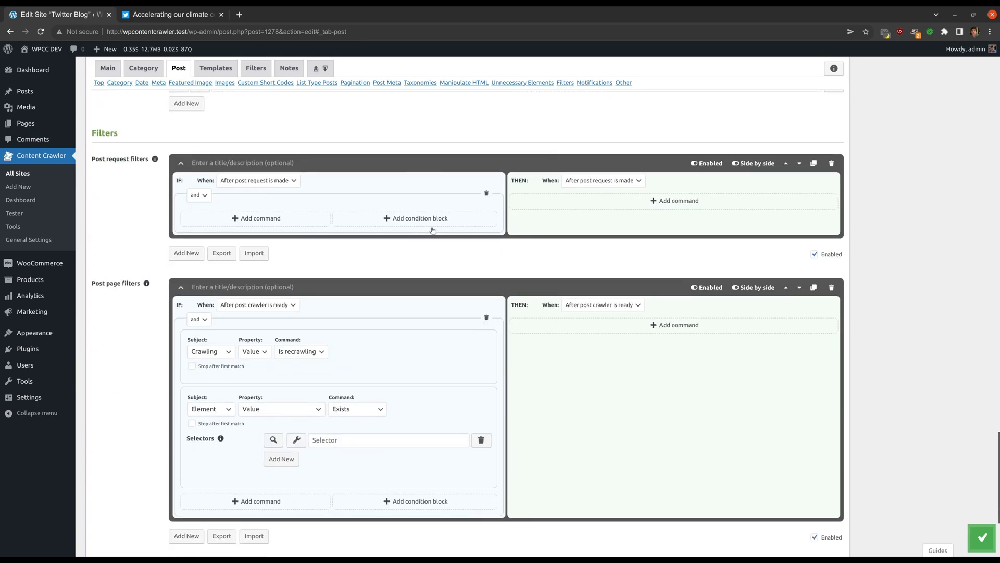
click(335, 440)
text(code.not-found)
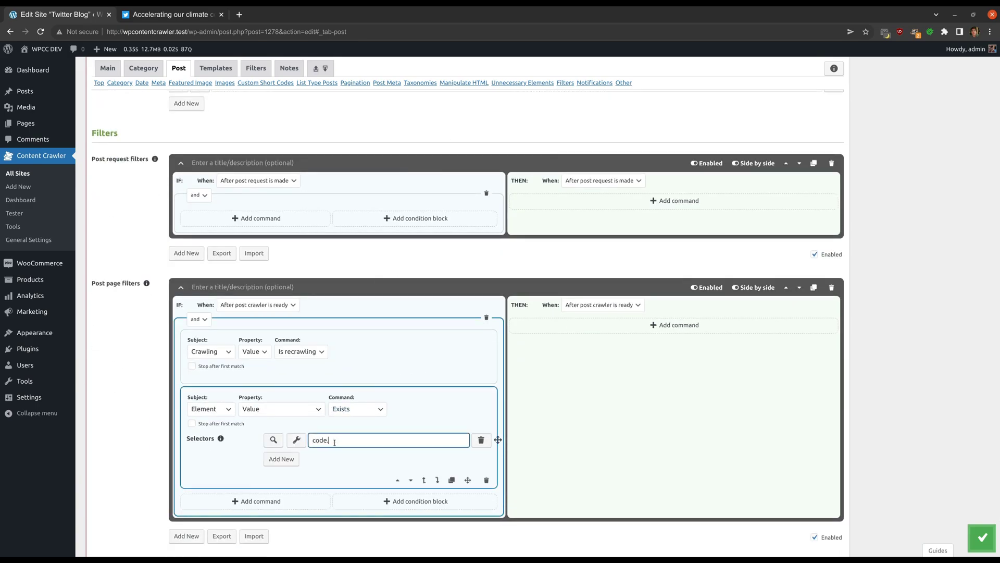
- Make the filter stop crawling with reason 'The page is not found…' and save
click(596, 324)
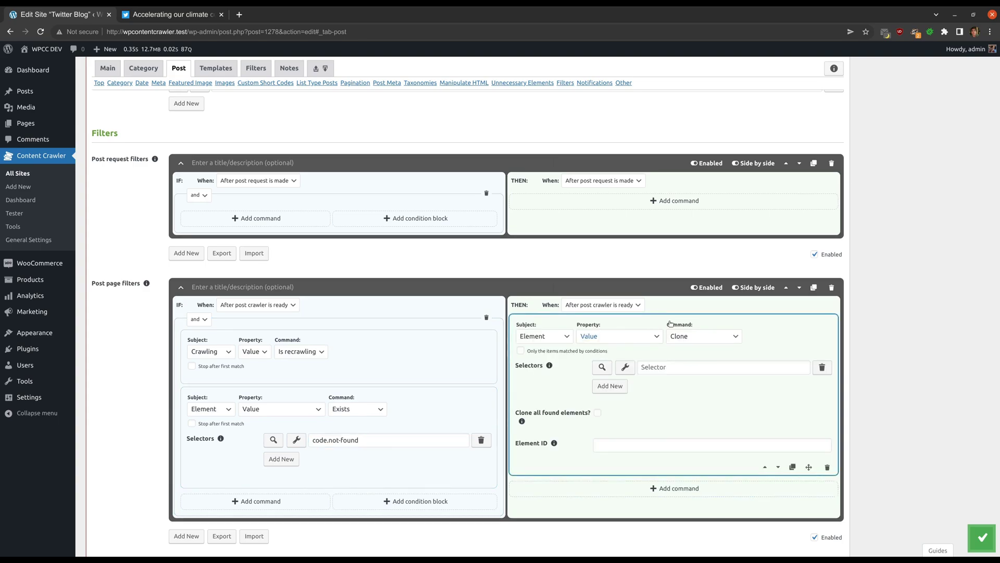
click(546, 339)
click(541, 365)
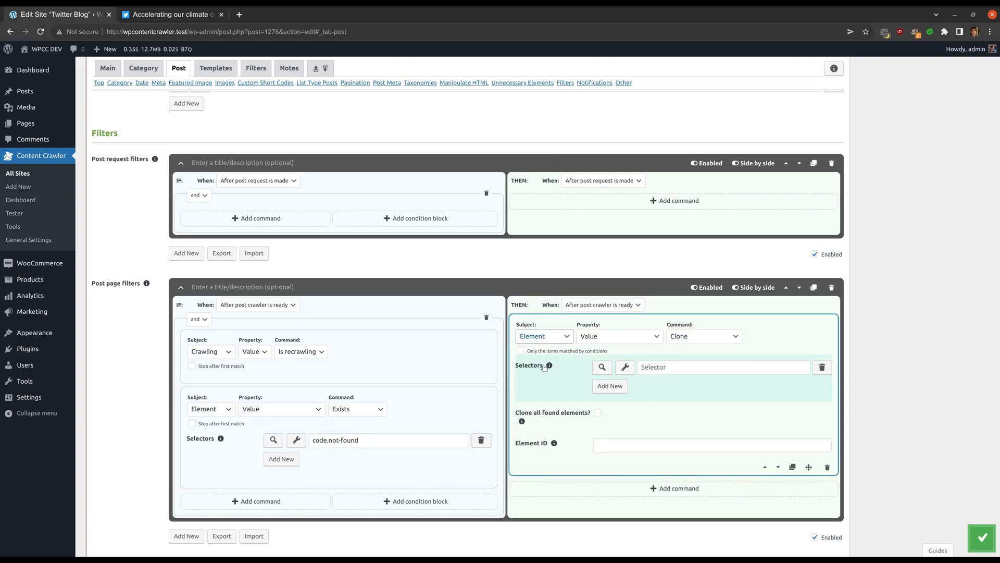
click(624, 387)
text(The page is not found)
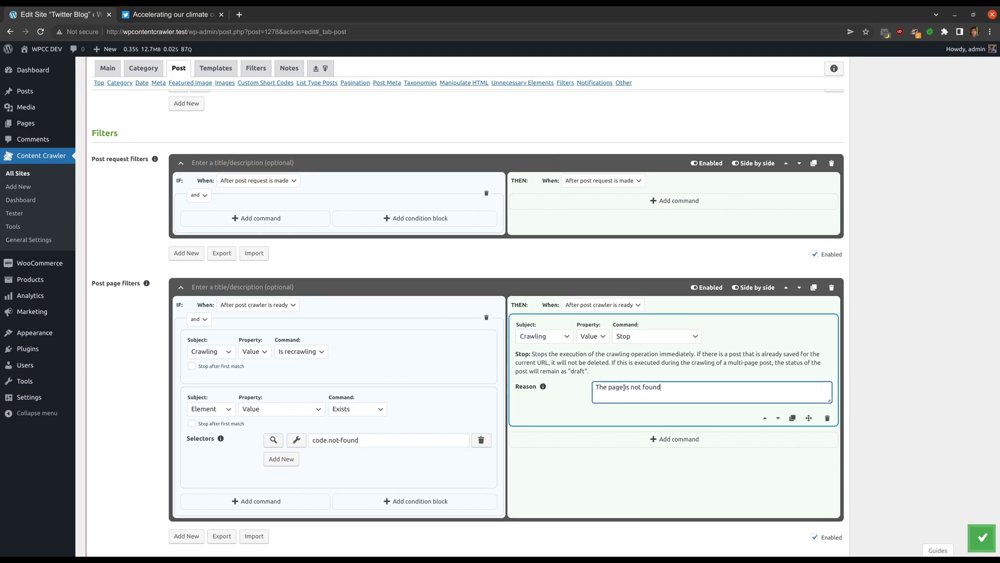
text(. We do not want to update the contents of the existing post.)
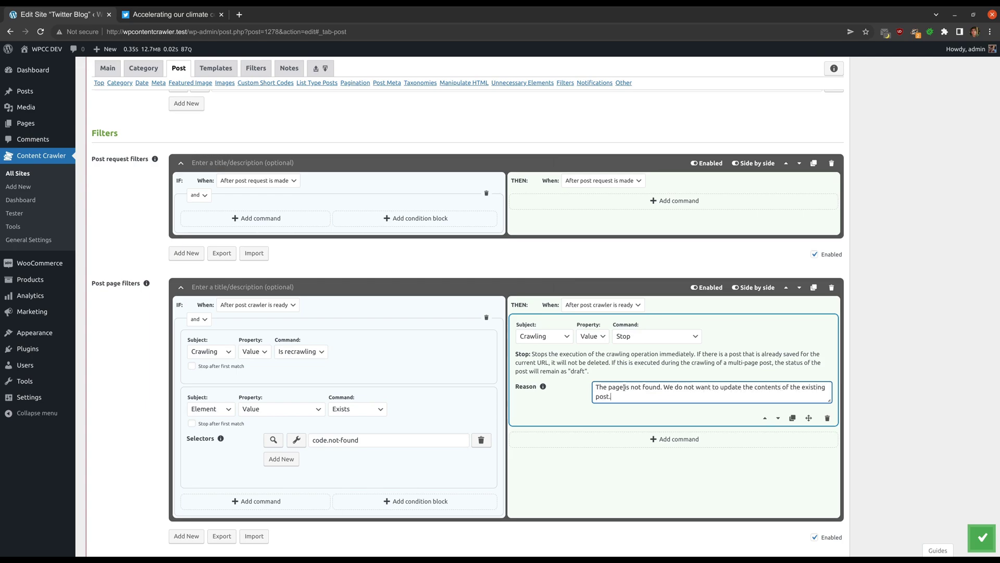
click(982, 538)
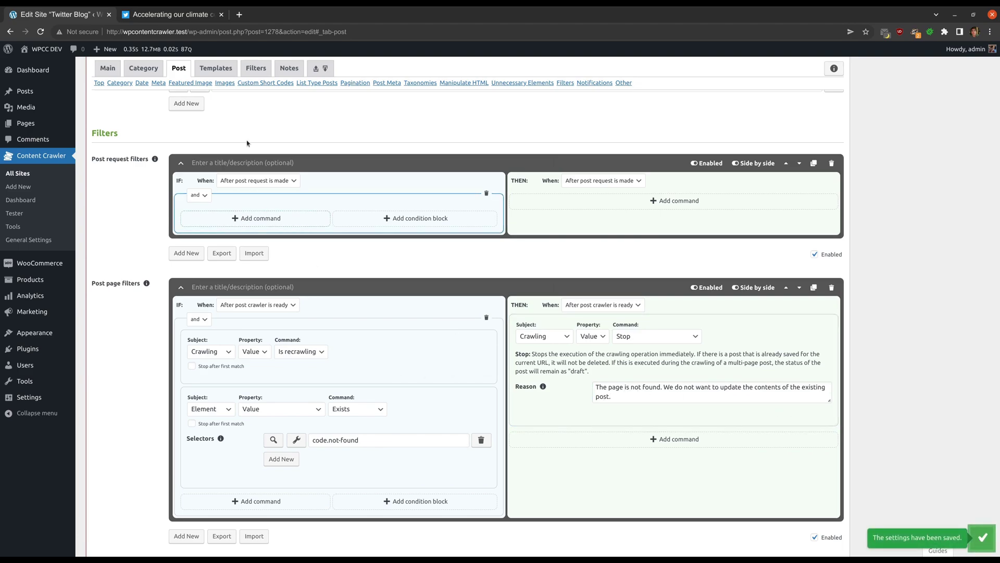
click(98, 83)
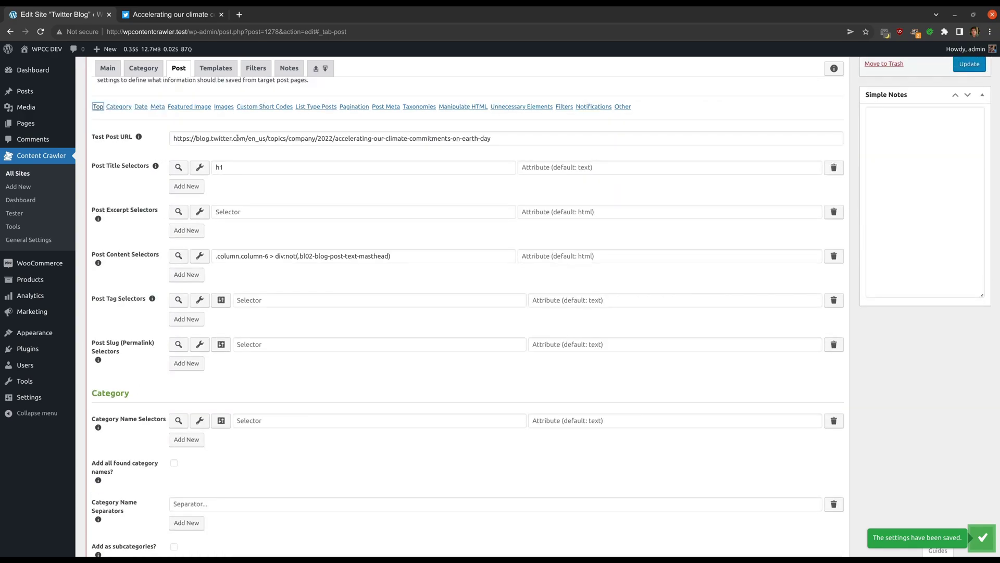
- Run a post page test of the copied climate article URL in the Site Tester
triple_click(237, 138)
key(ctrl+c)
middle_click(14, 213)
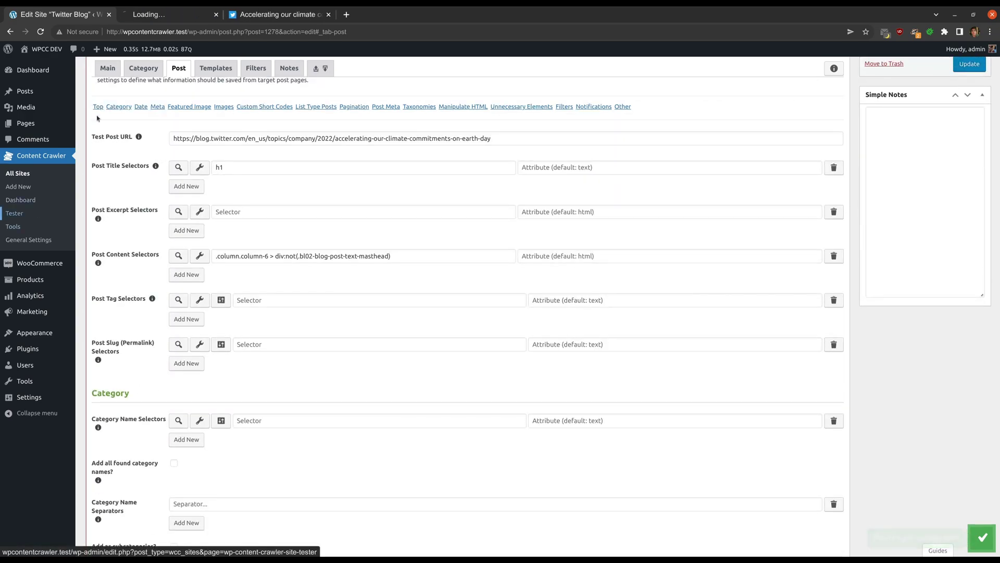
click(172, 14)
click(361, 89)
key(ctrl+v)
click(431, 90)
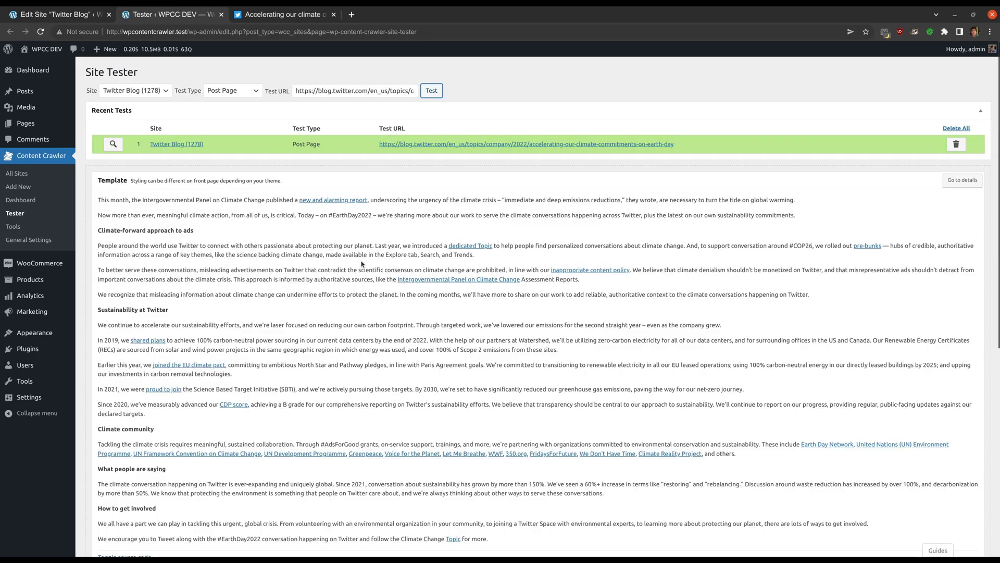
- Review the Filter Setting Explanations and open the crawler Tools in a new tab
scroll(362, 264, down, 7)
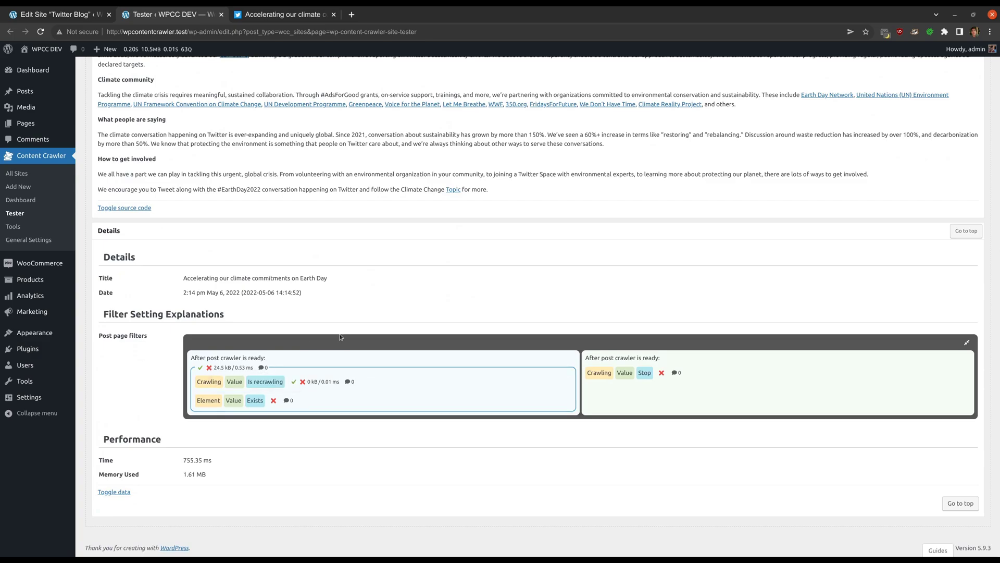
scroll(425, 339, up, 5)
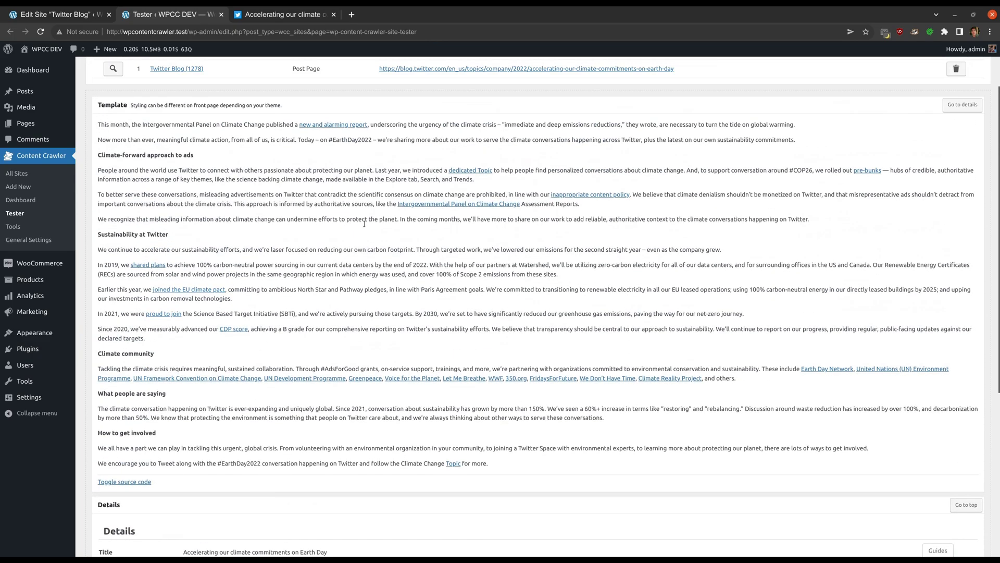
scroll(306, 272, up, 2)
key(shift+Tab)
key(ctrl+c)
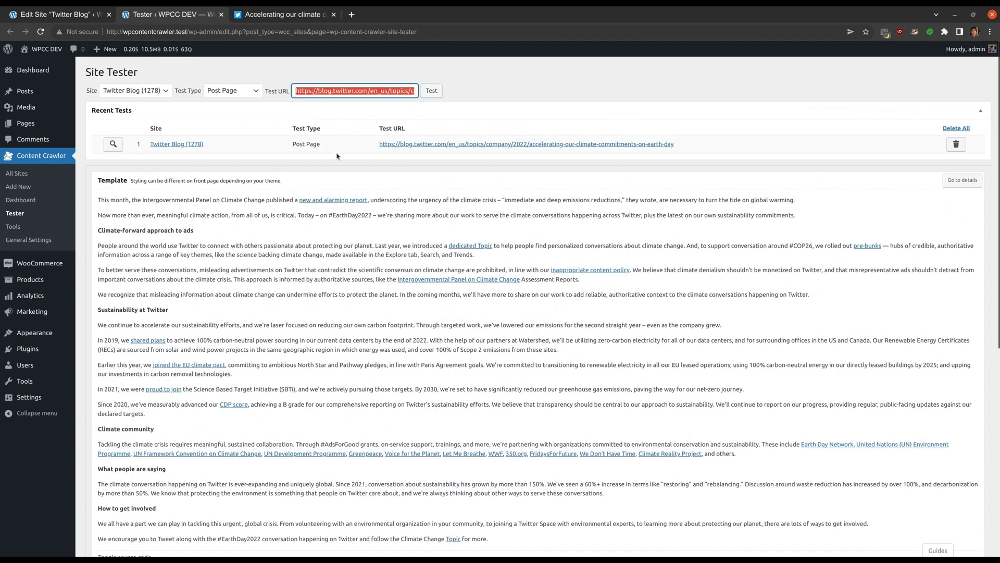
ctrl+click(13, 226)
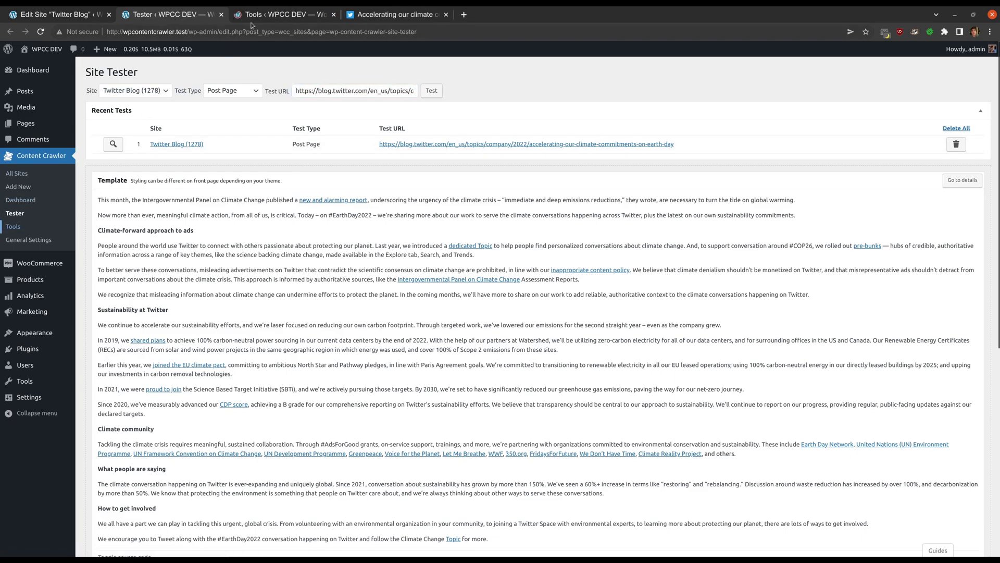
- Crawl the climate article via Manual Crawling and view the resulting saved post
click(254, 15)
click(205, 223)
key(ctrl+v)
scroll(154, 392, down, 1)
click(112, 470)
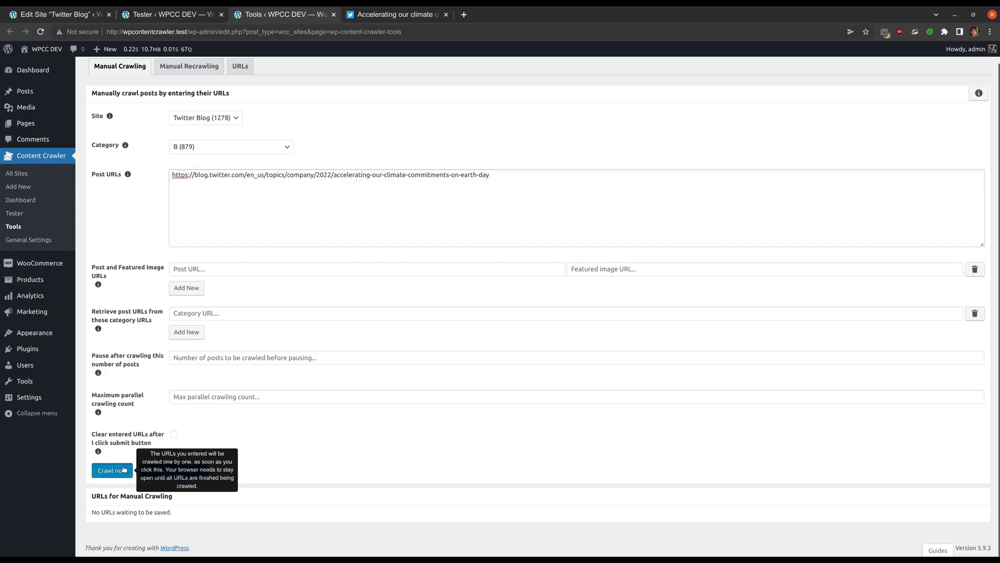
scroll(380, 336, down, 4)
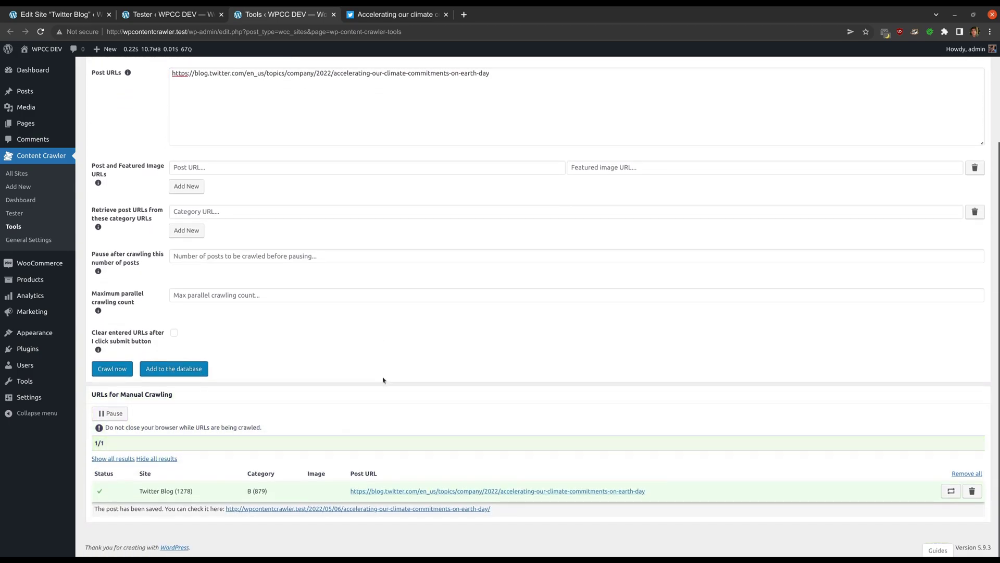
ctrl+click(353, 510)
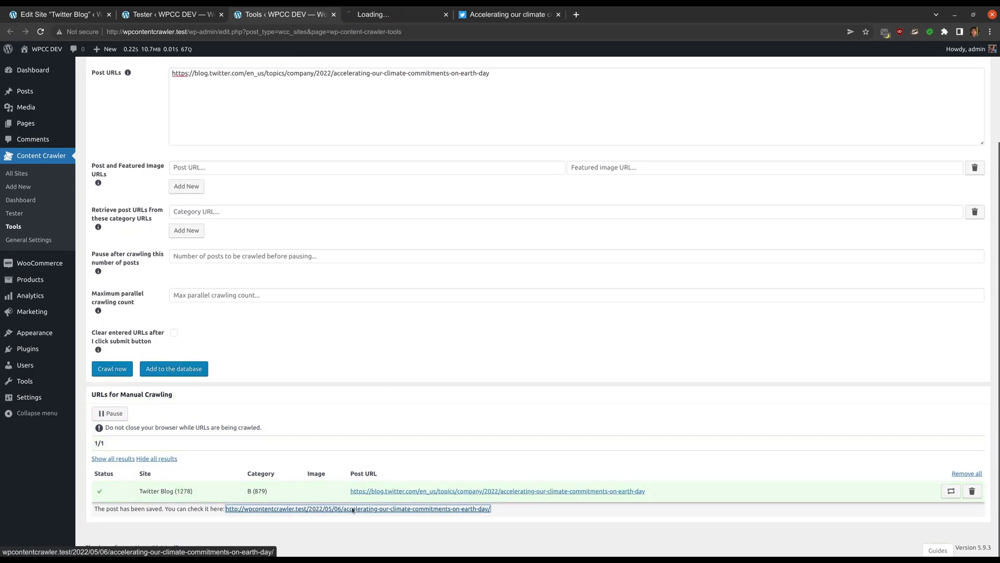
click(379, 15)
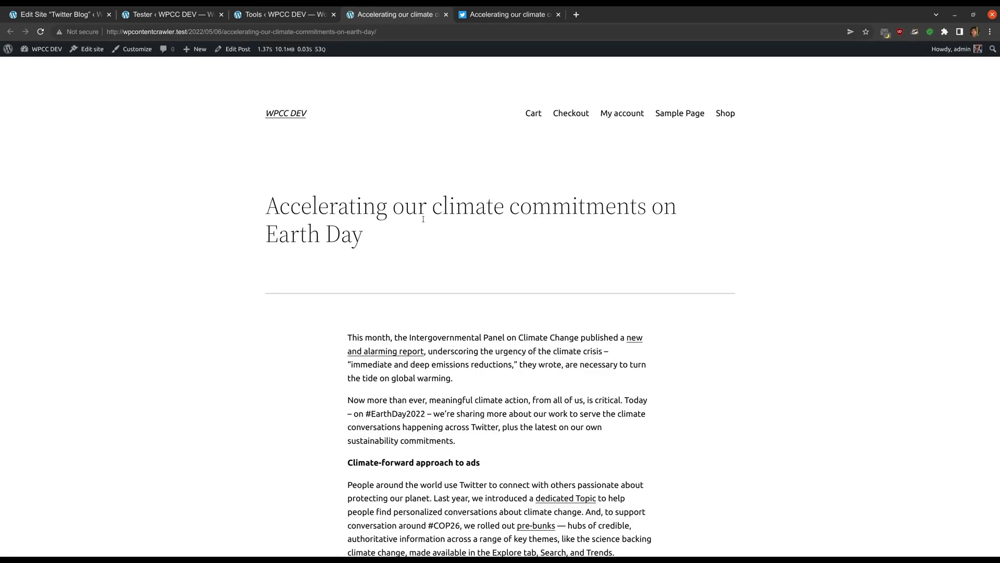
scroll(423, 219, down, 5)
scroll(423, 218, up, 5)
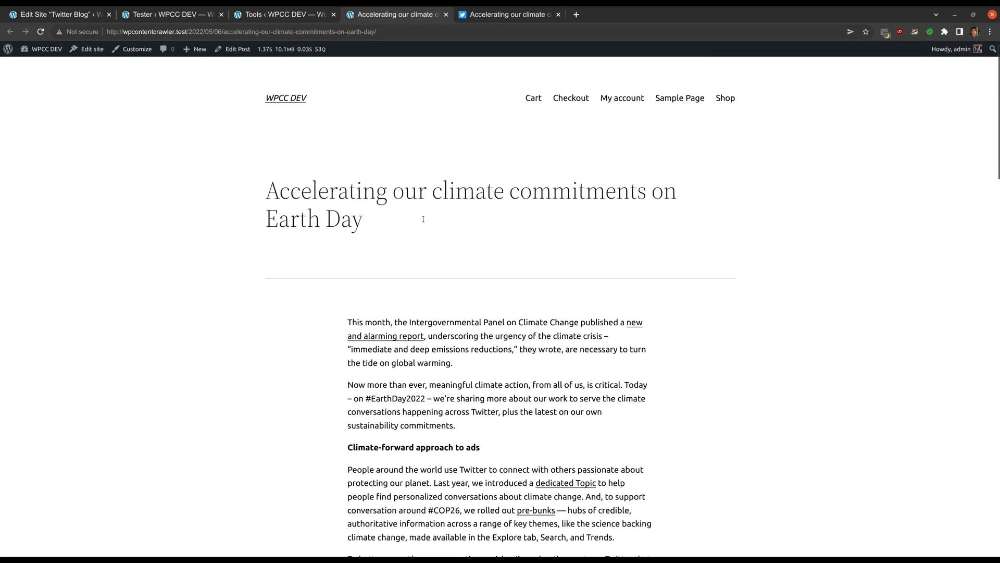
- Recrawl the article, confirm it stopped with the page-not-found reason, and return to settings
click(282, 19)
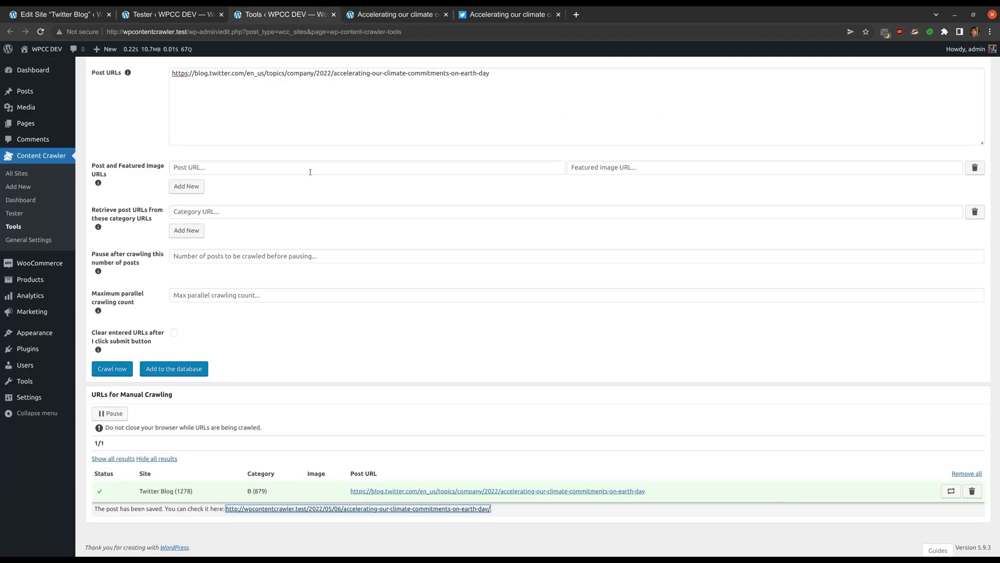
click(950, 490)
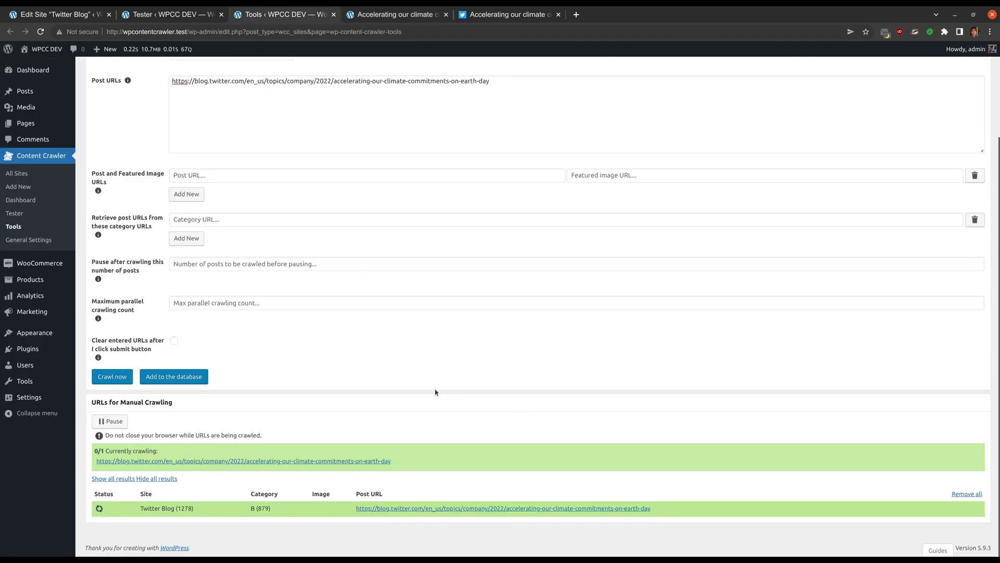
scroll(416, 381, down, 2)
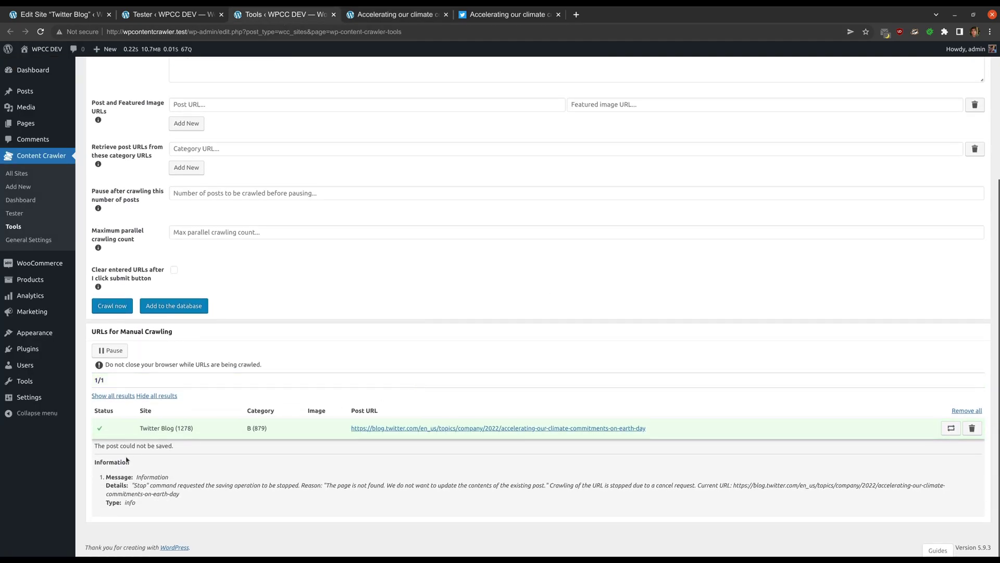
drag(113, 445, 170, 445)
click(171, 447)
drag(133, 485, 485, 491)
click(484, 492)
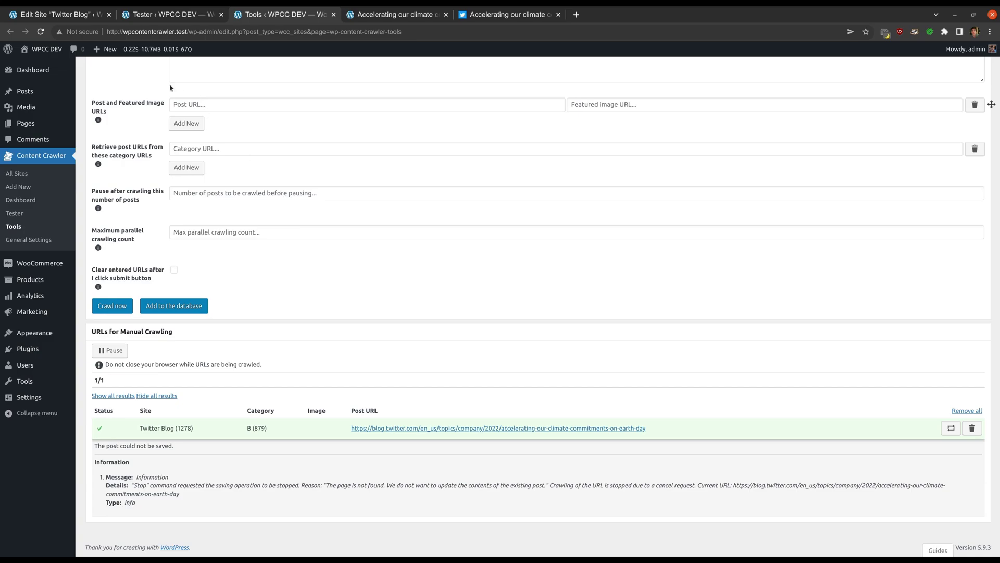
key(ctrl+1)
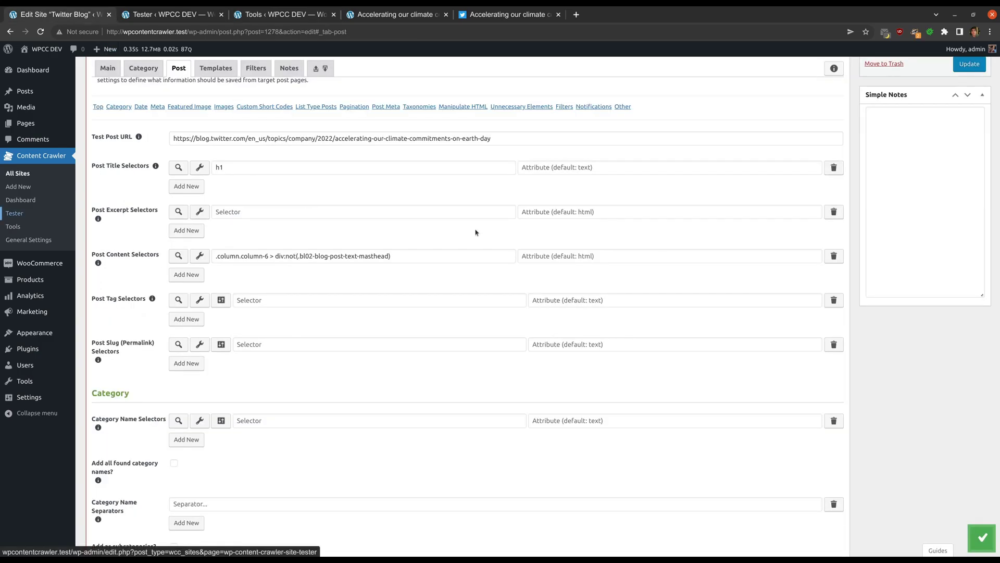
- Change the element HTML replacement to '</div>', save, and recrawl the article in Tools
click(468, 107)
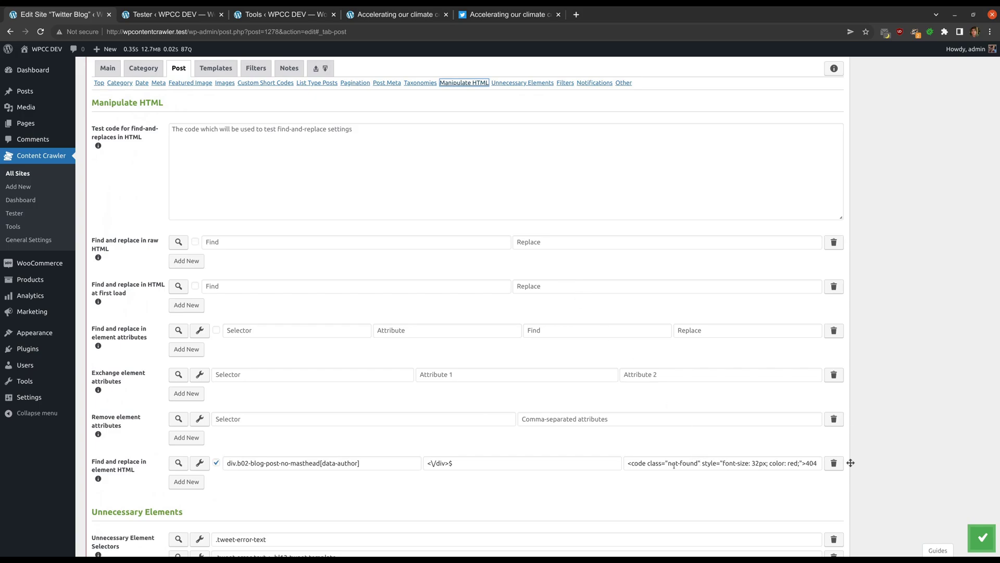
drag(625, 464, 882, 466)
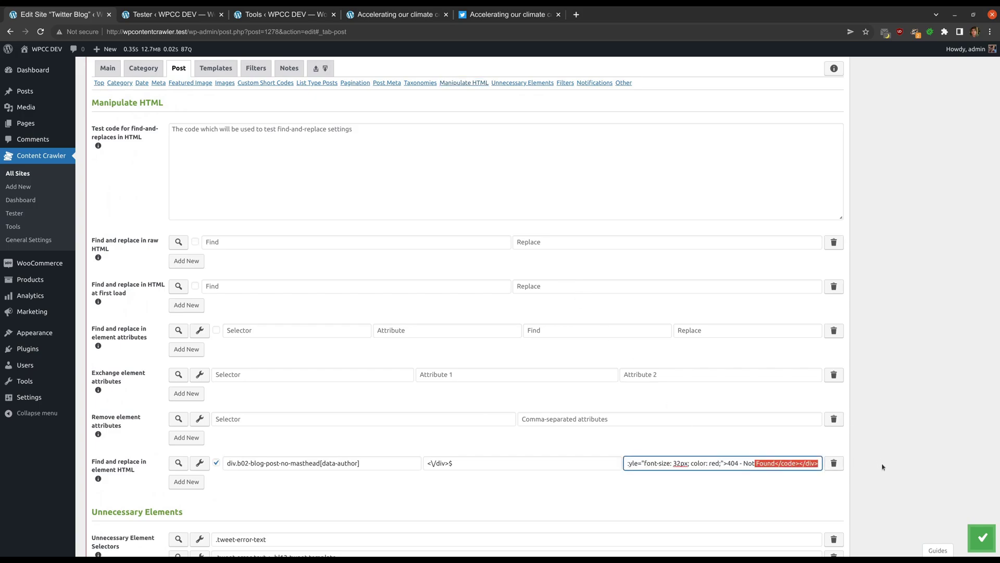
click(805, 468)
key(ctrl+a)
text(</div>)
click(467, 305)
click(982, 537)
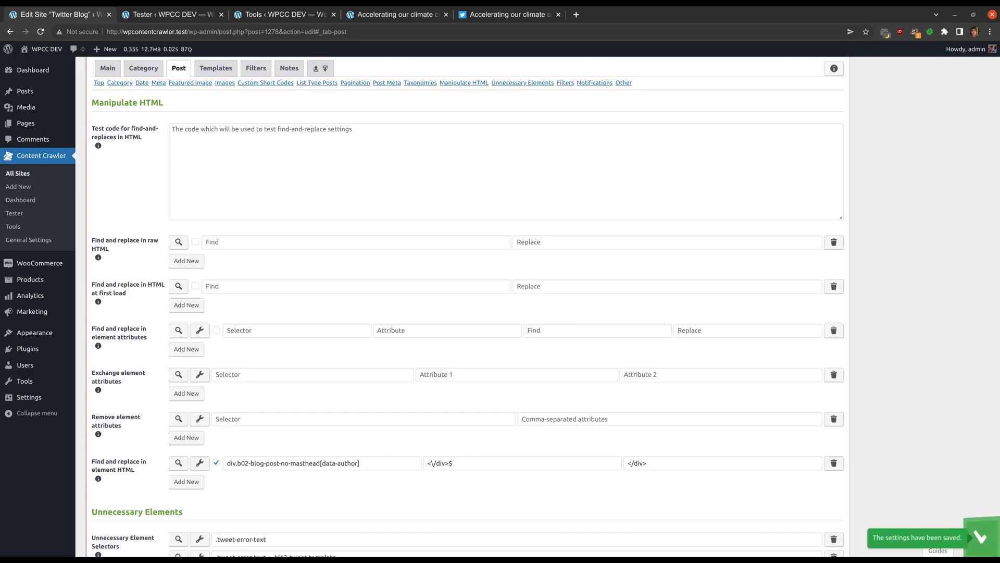
click(280, 19)
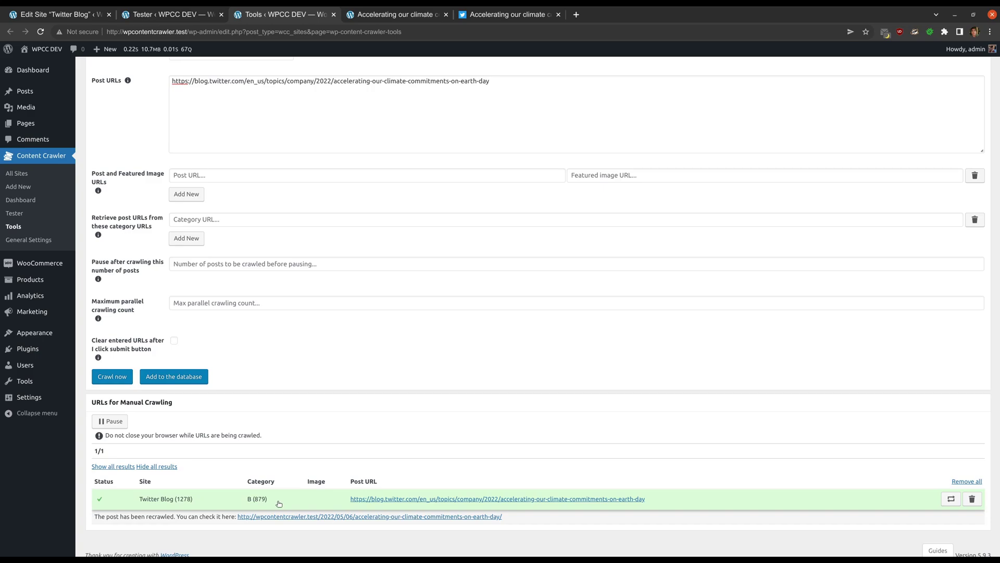
- Restore the <code> 404 replacement snippet, save, and recrawl the article again
click(73, 16)
click(627, 464)
text(<code class="not-found" style="font-size: 32px; color: red;">404</code>)
key(ctrl+s)
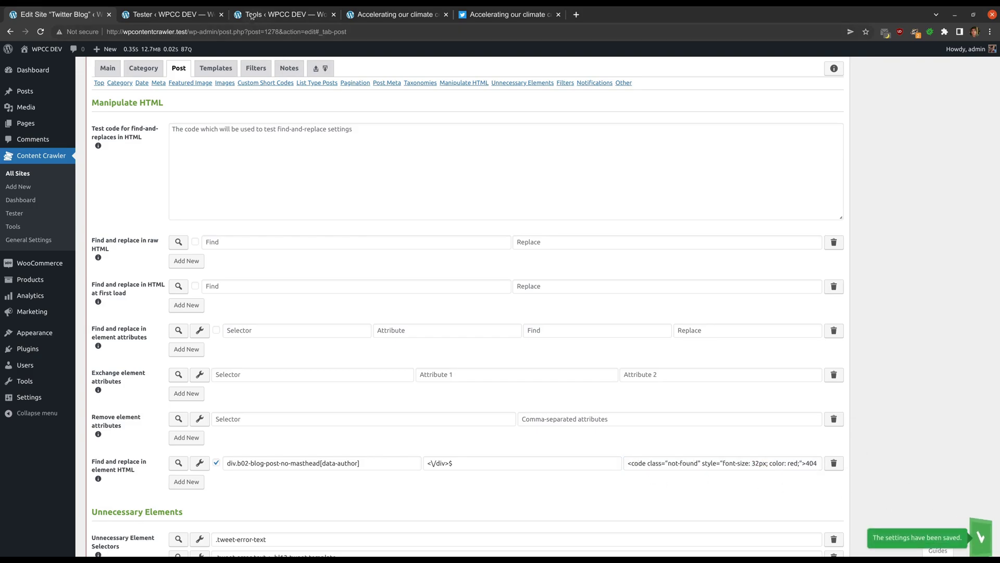
click(252, 16)
click(941, 501)
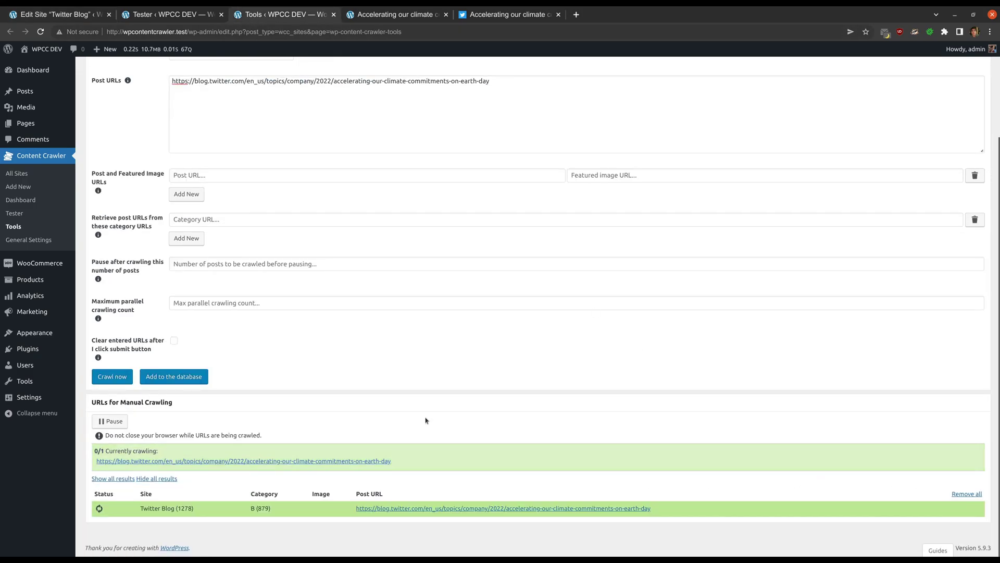
scroll(426, 421, down, 2)
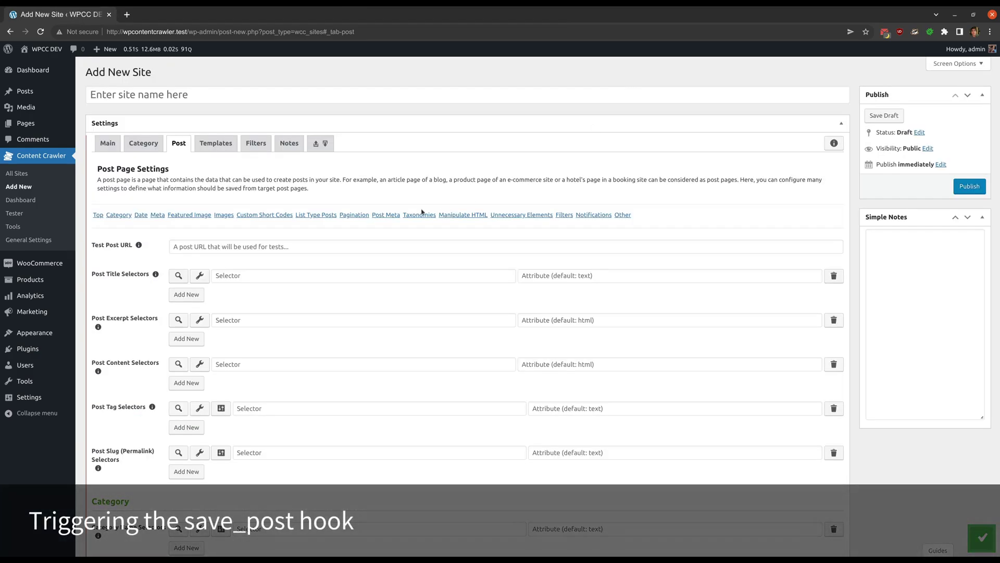
- Turn on 'Trigger save_post hook' in the new site's Other post settings
click(624, 215)
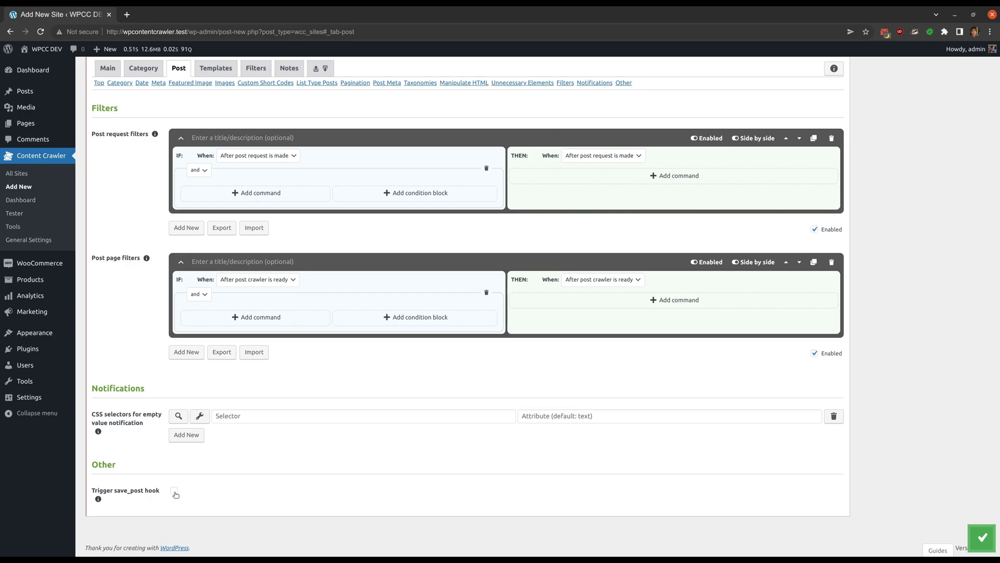
click(175, 492)
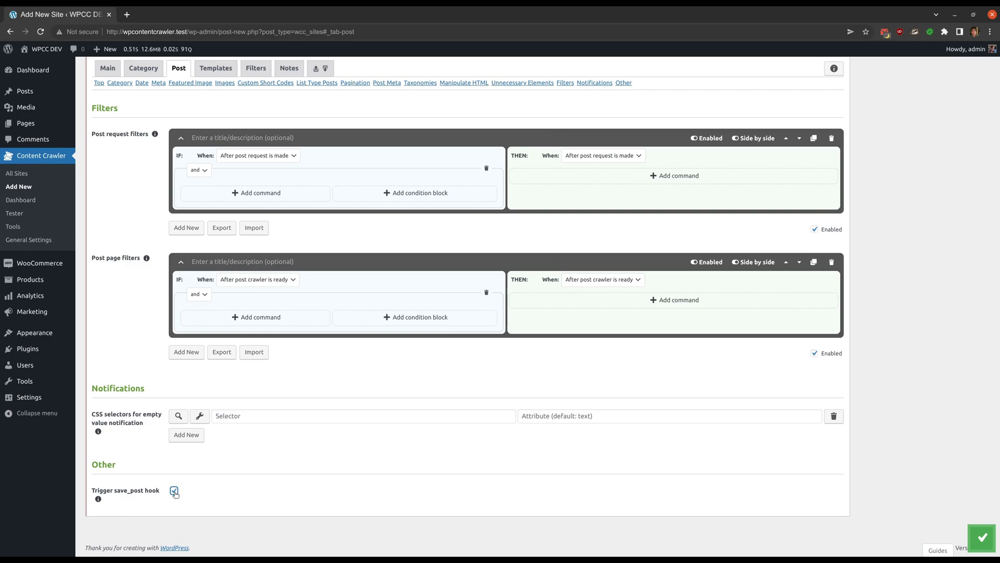